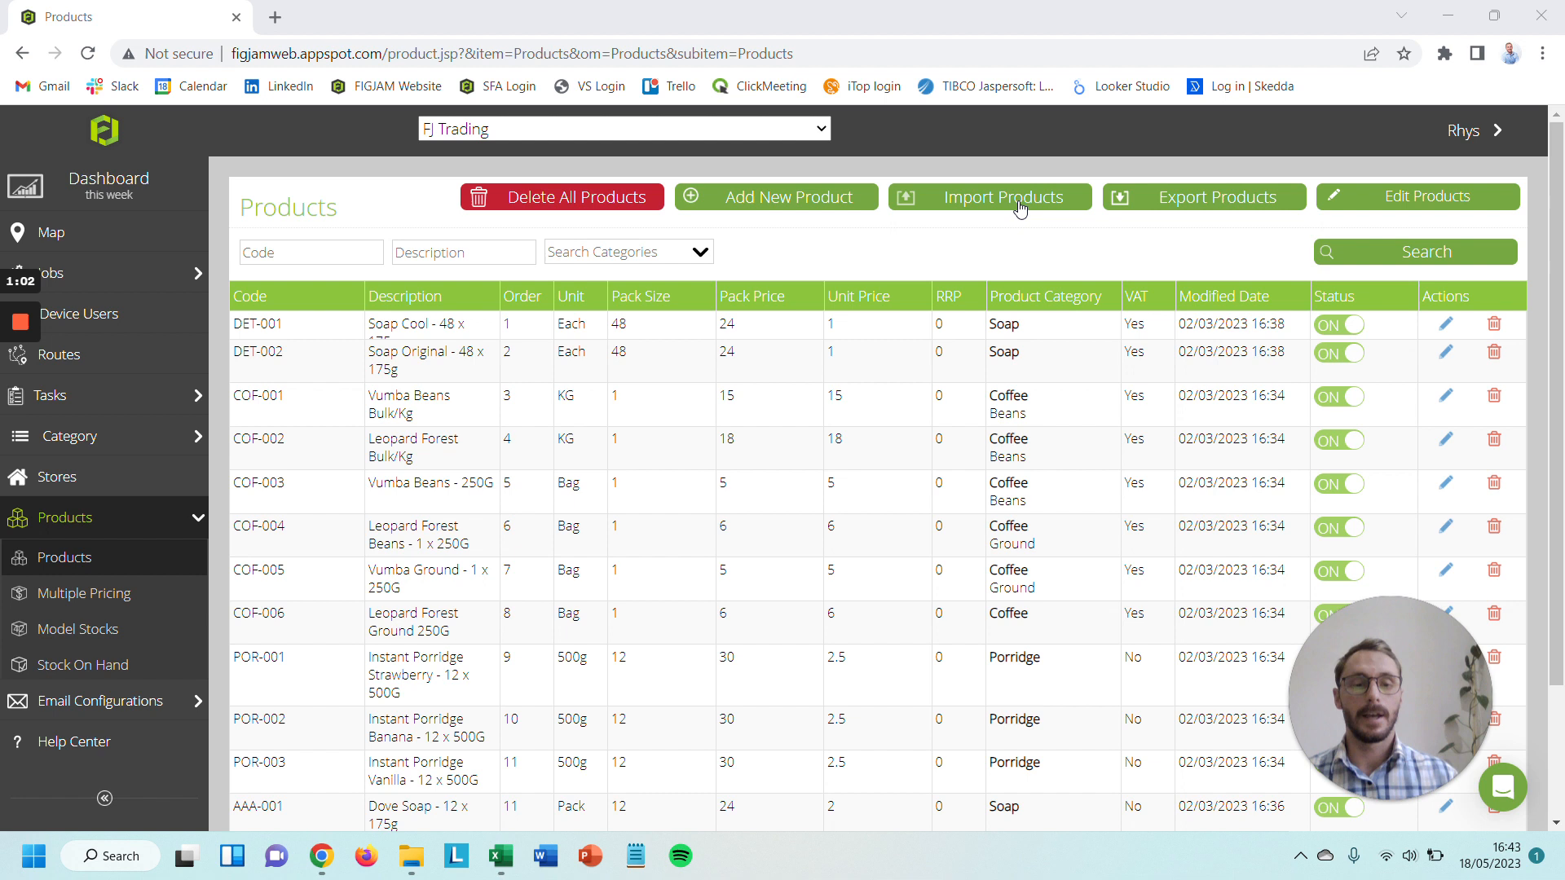
- Create a new price list under Multiple Pricing, named "Wholesaler Pricing", with the price list type Product Price
left_click(113, 605)
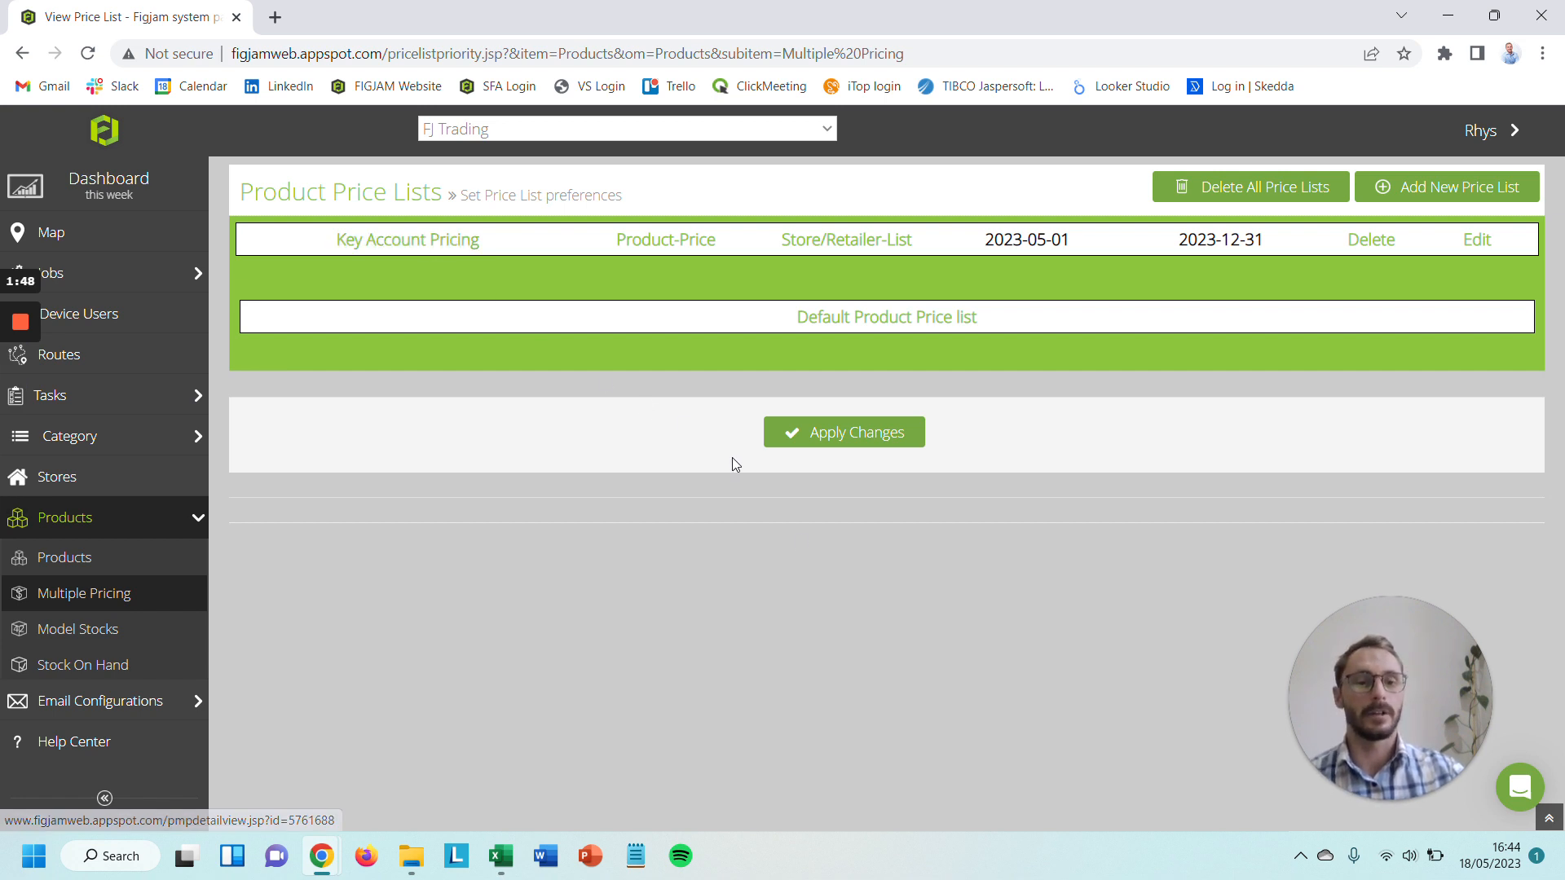
left_click(1441, 198)
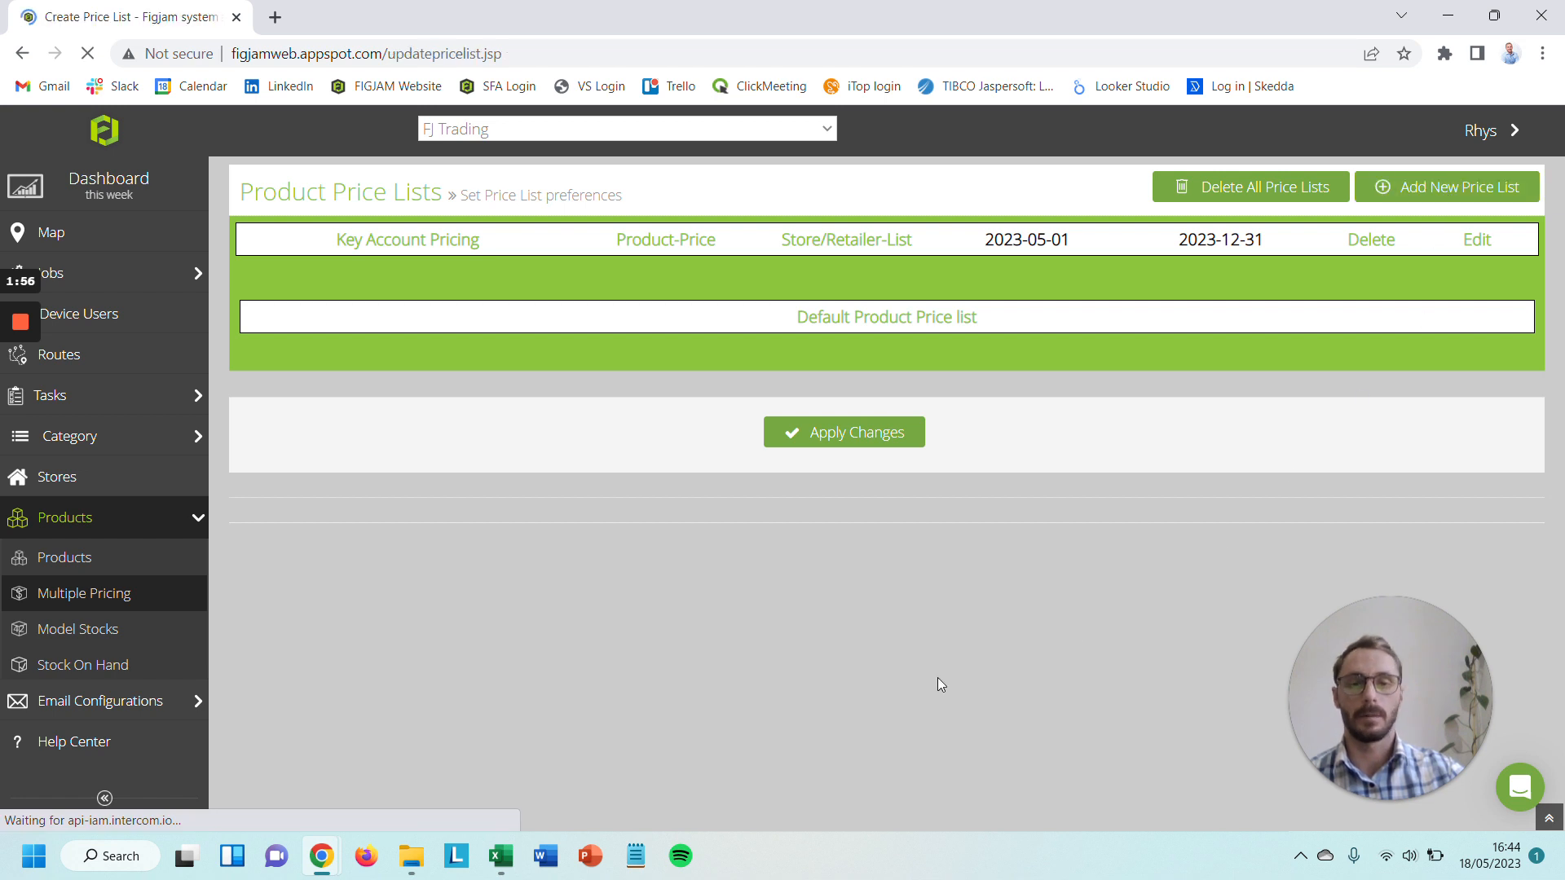
left_click(571, 292)
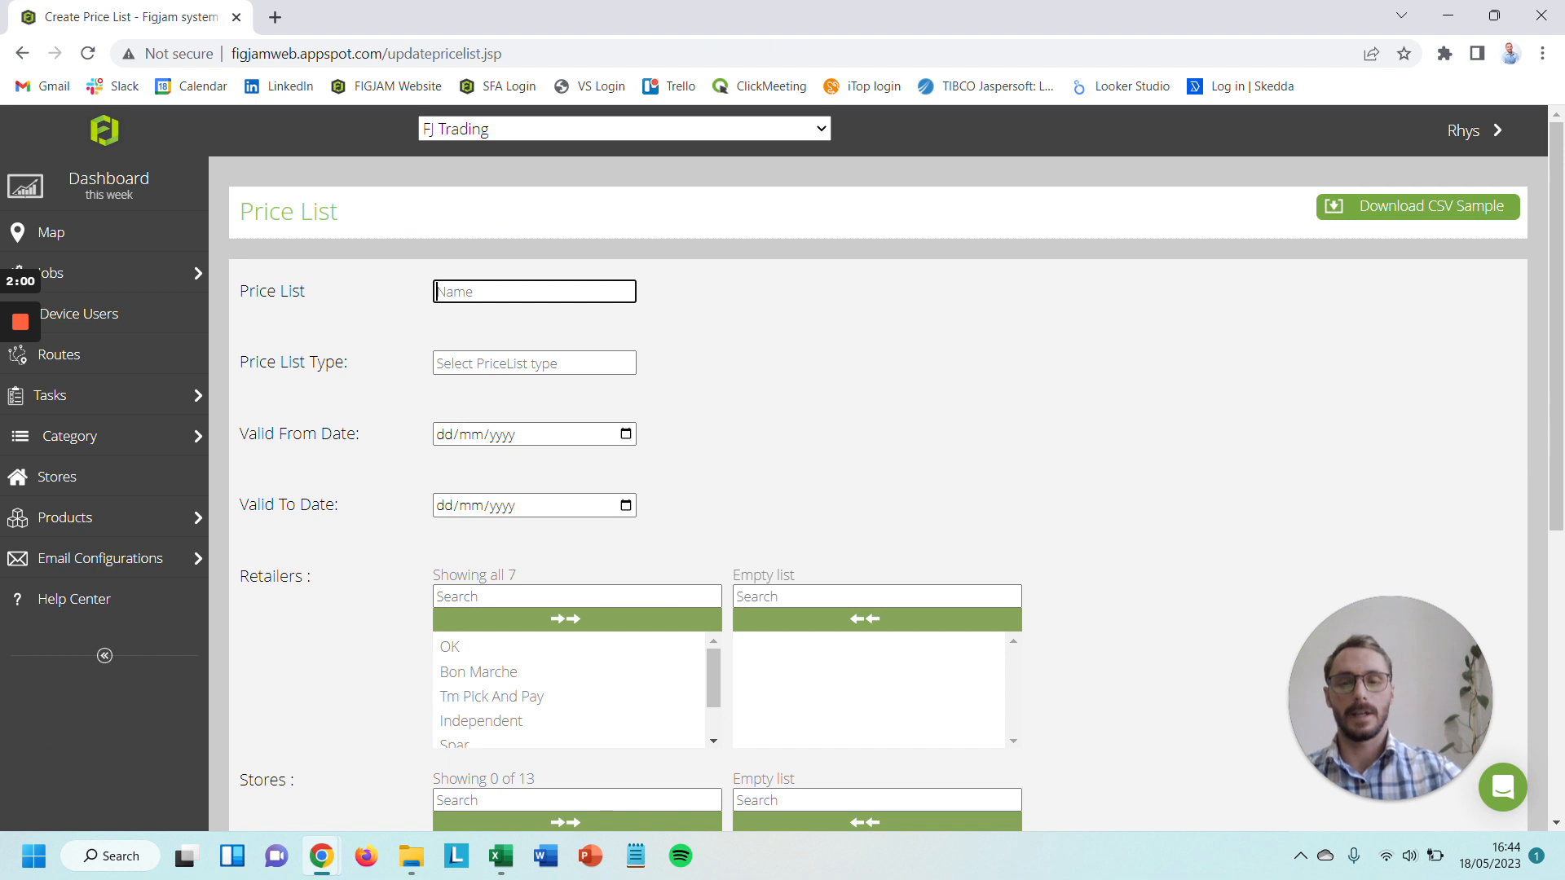
type("Wholesaler Pric")
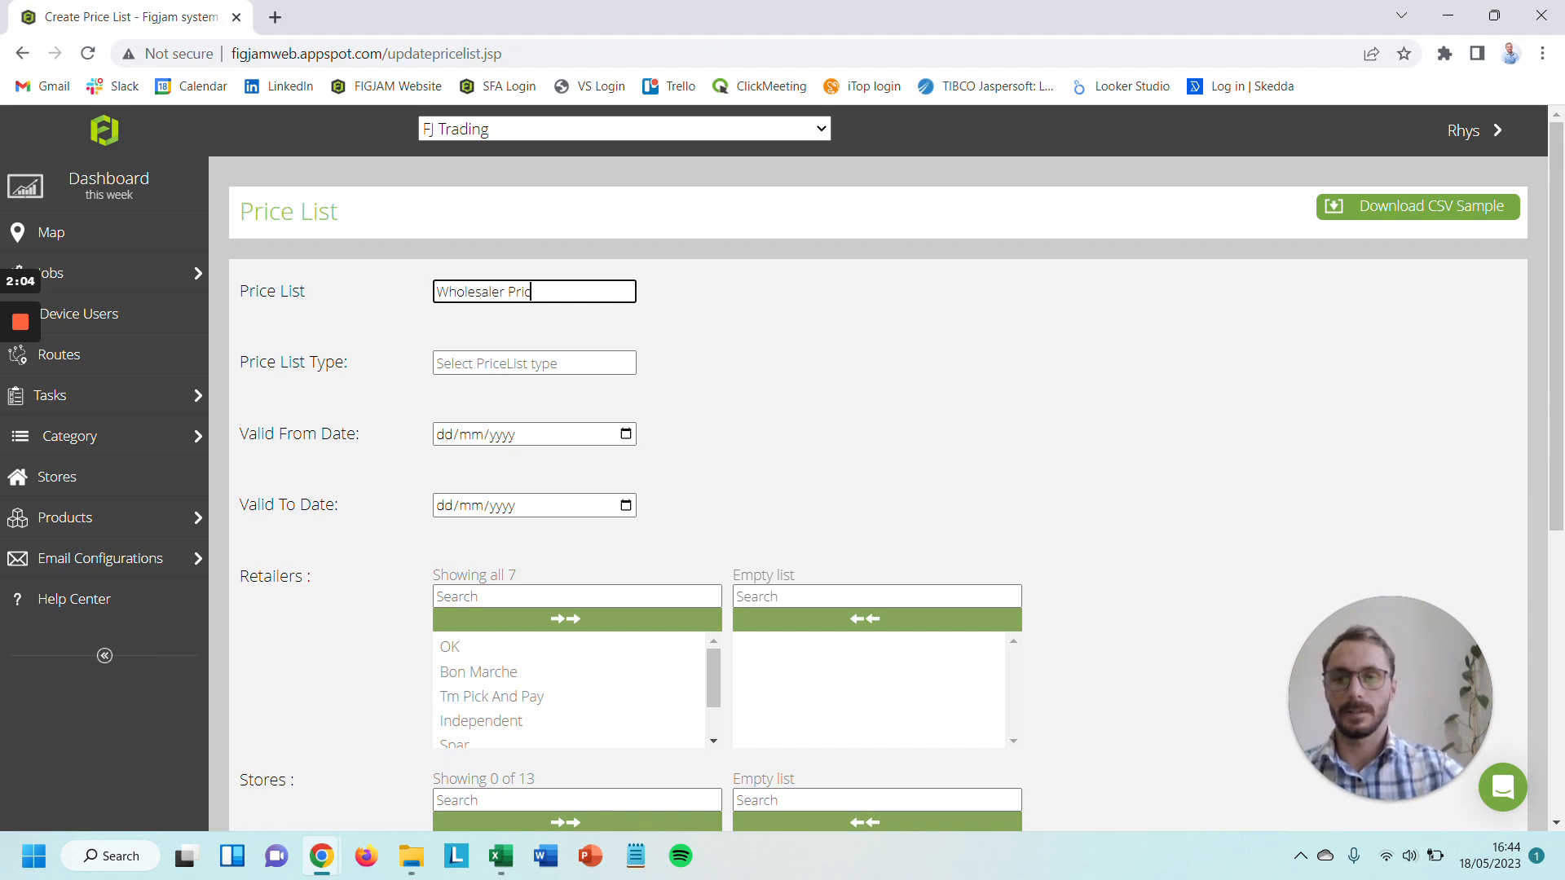
type("ing")
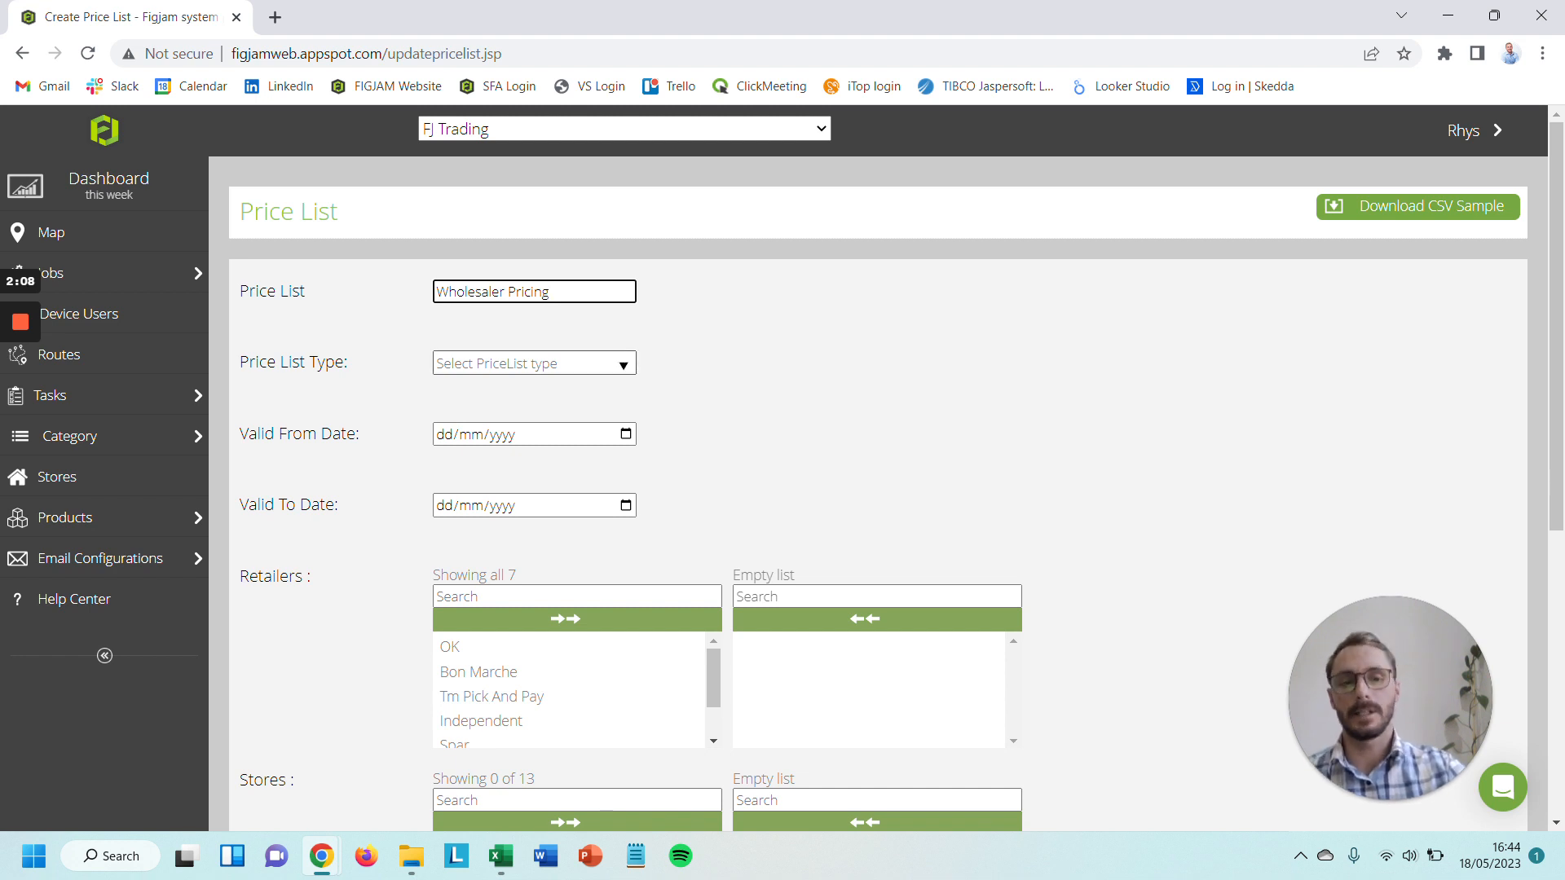
left_click(604, 364)
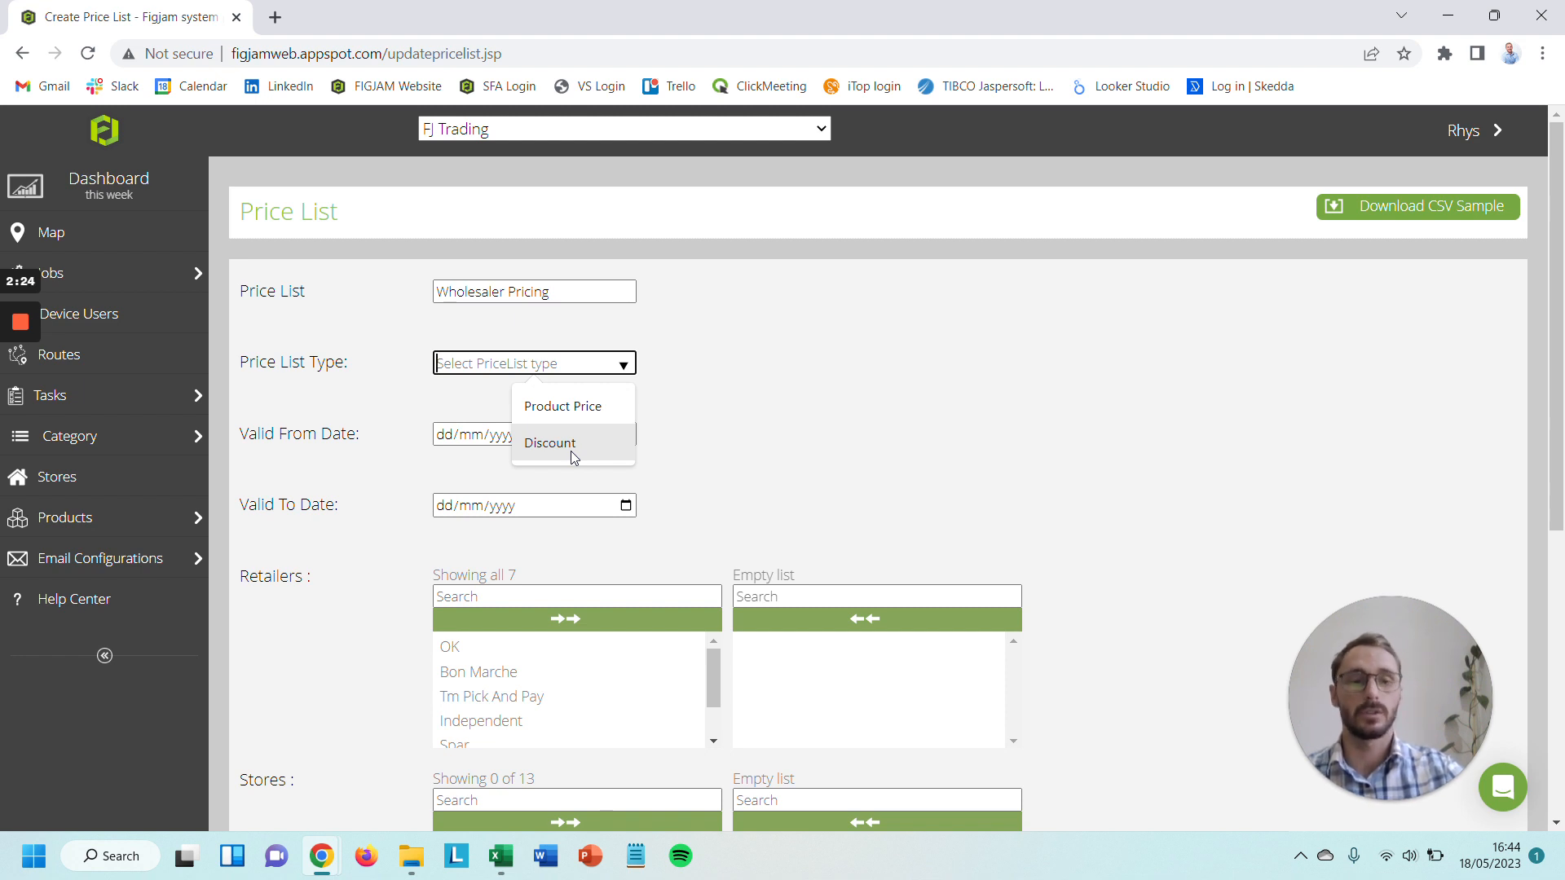
left_click(587, 405)
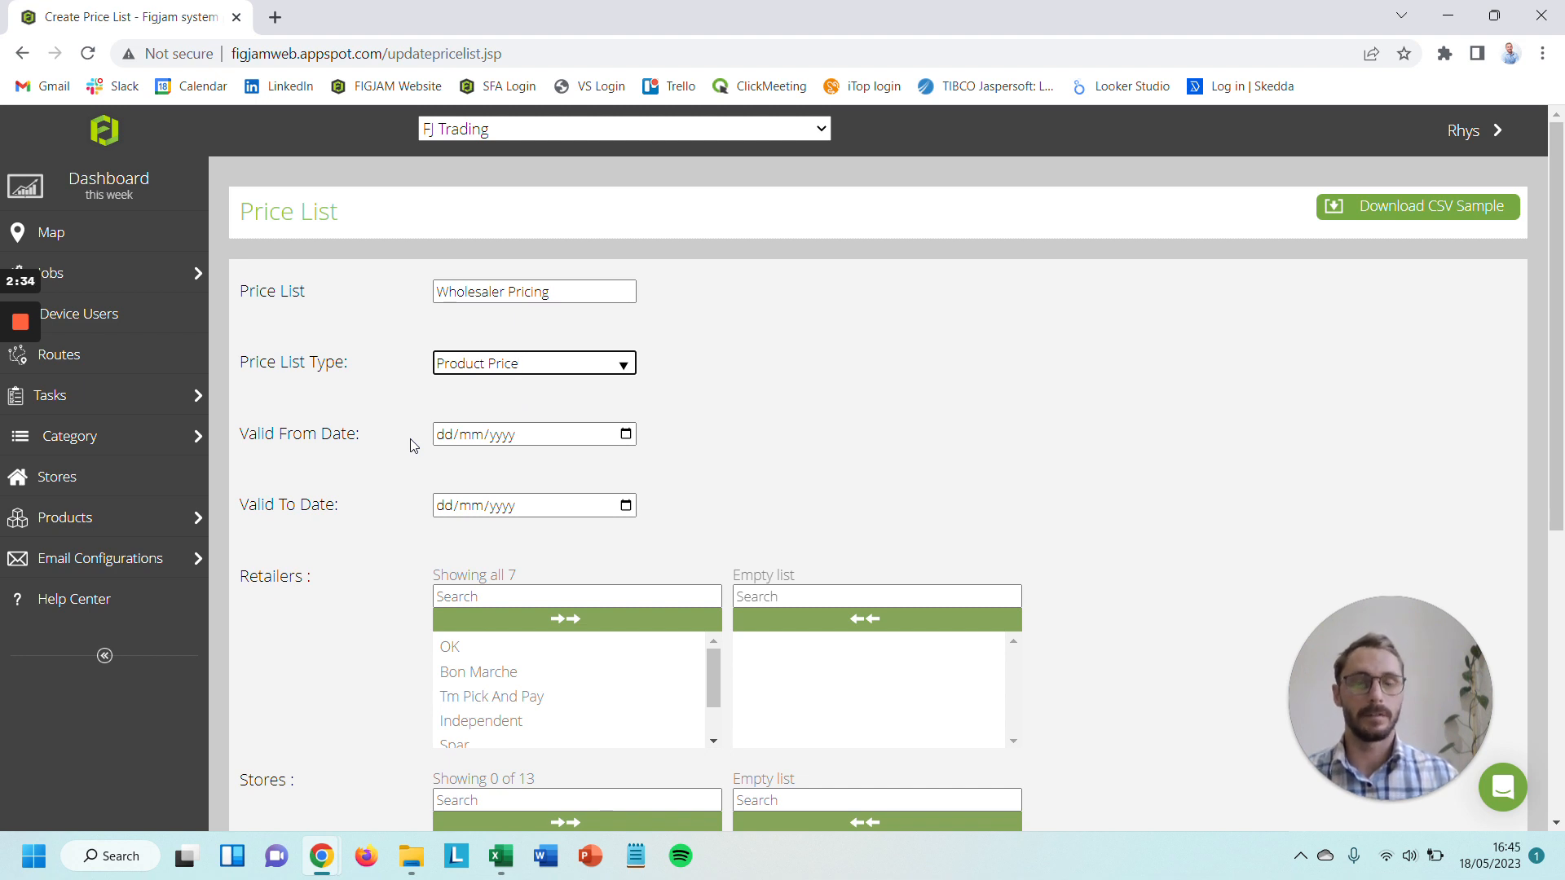
- Set the price list's validity from 01/05/2023 to 31/12/2023
left_click(625, 434)
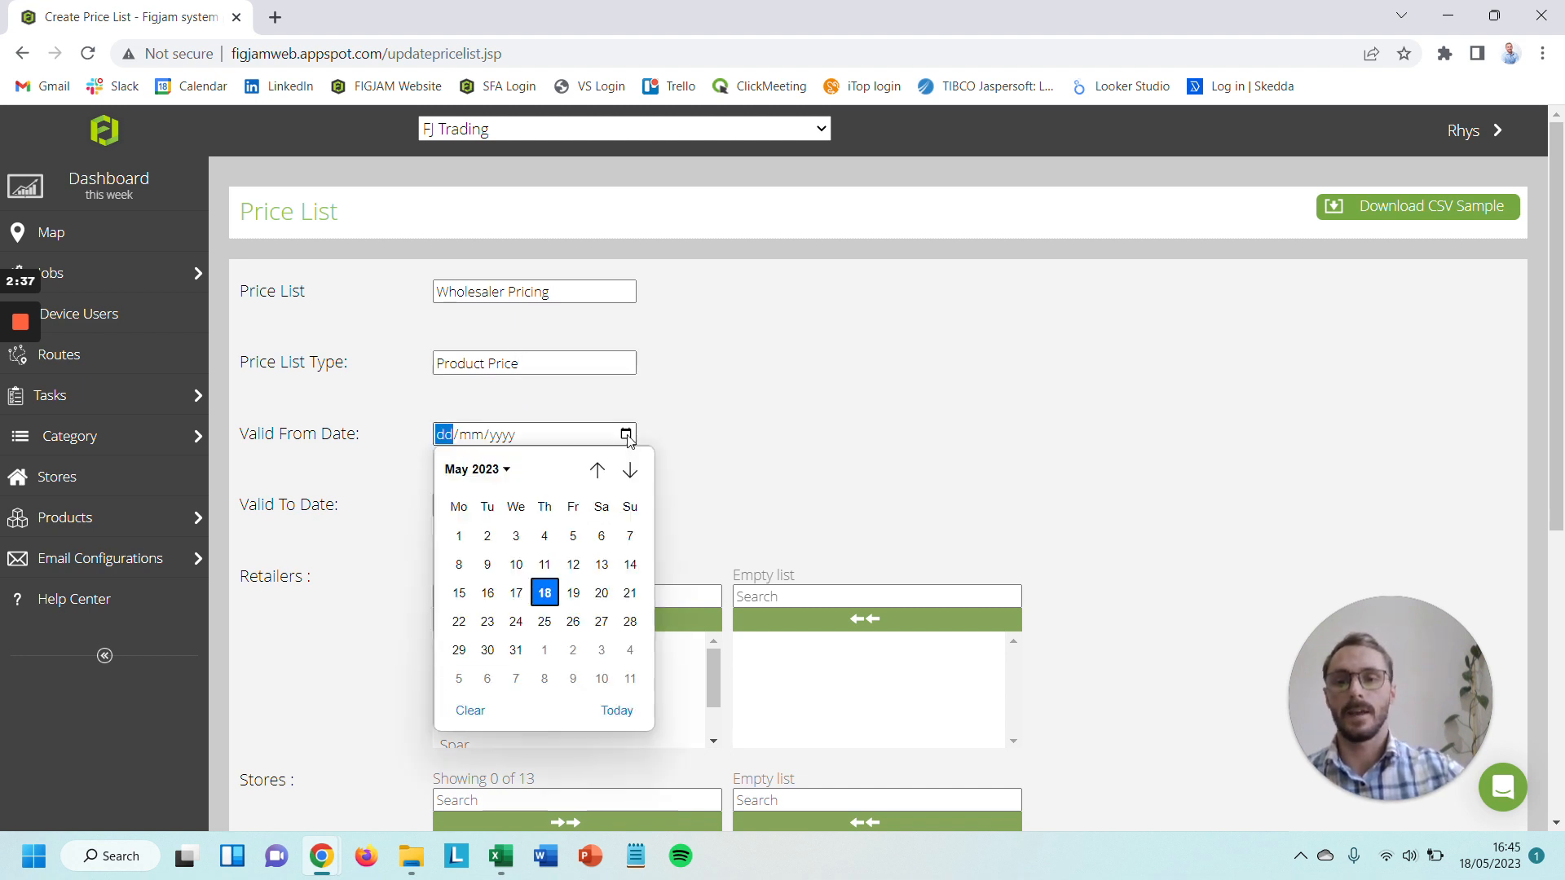
left_click(459, 535)
left_click(625, 506)
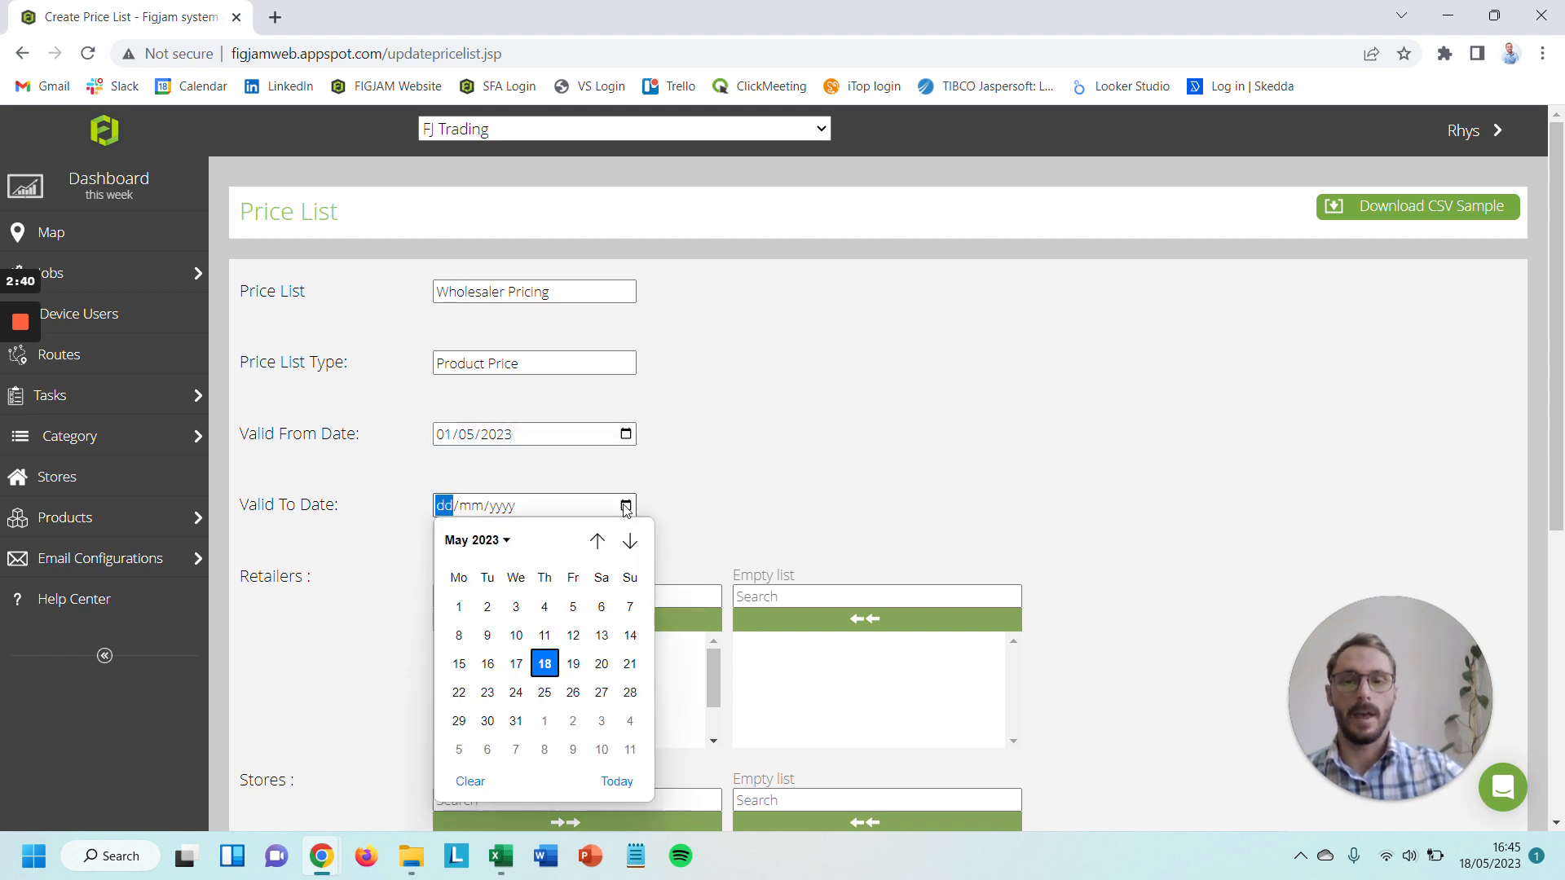
left_click(630, 541)
left_click(630, 542)
left_click(630, 542)
left_click(631, 542)
left_click(632, 542)
left_click(631, 542)
left_click(633, 550)
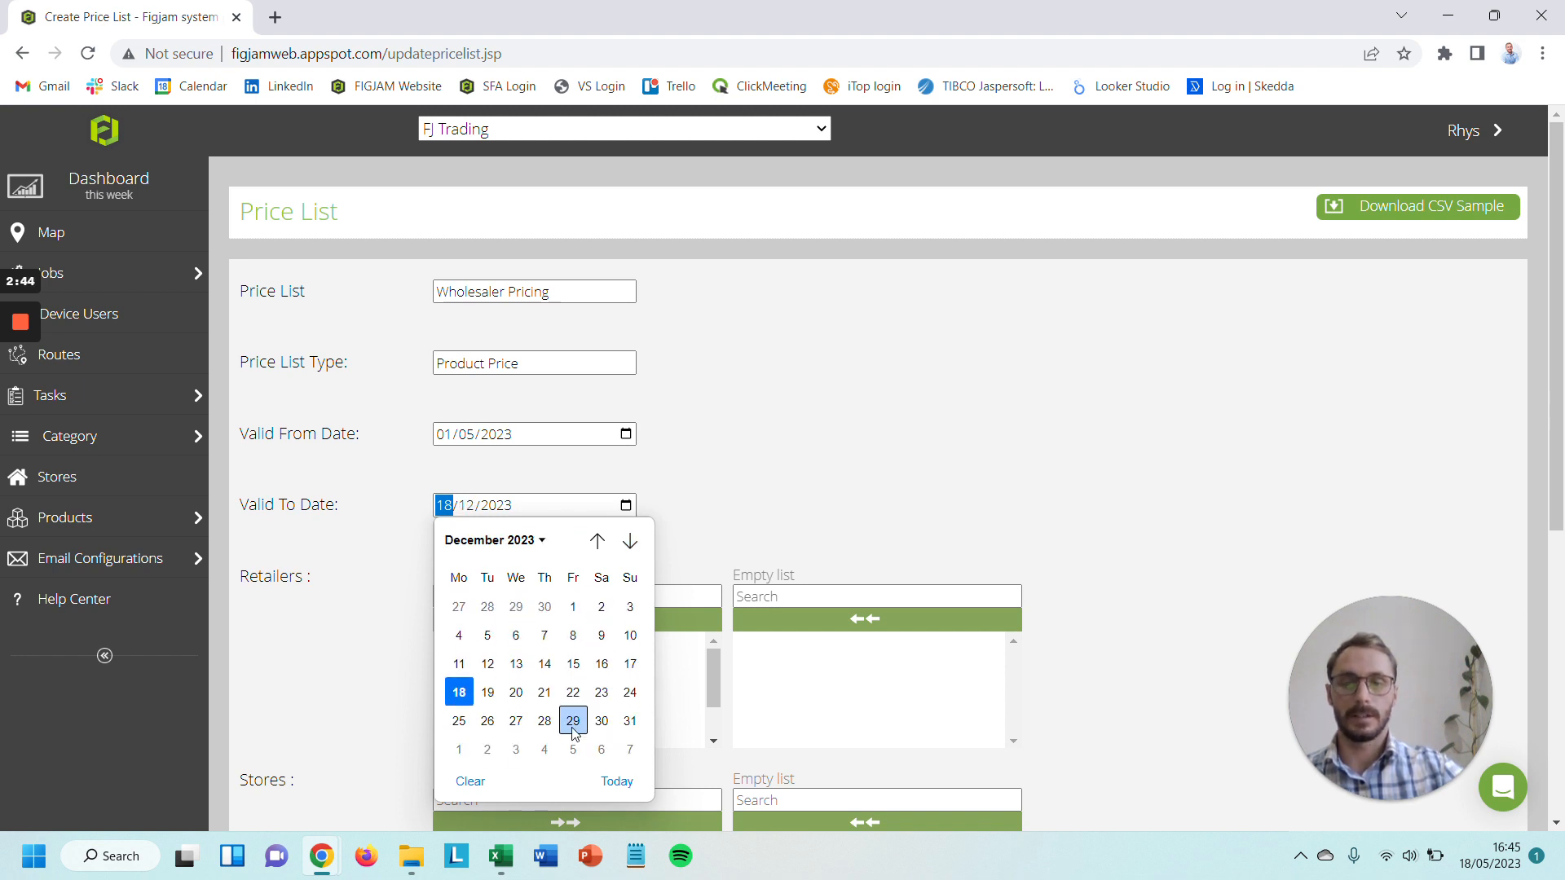
left_click(631, 730)
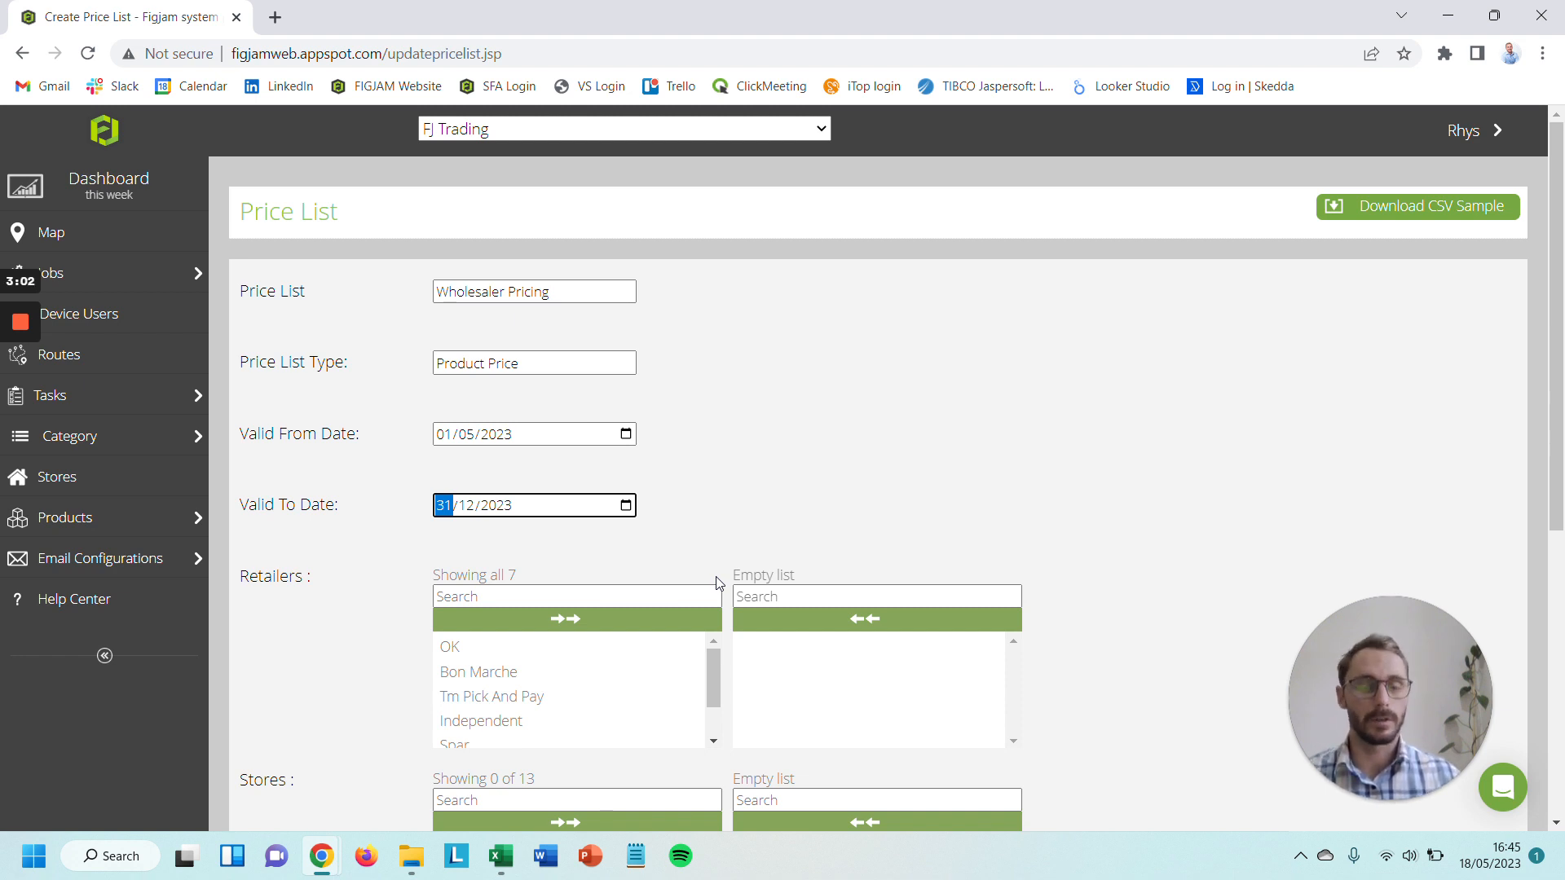
- Assign the retailers Mega Mart Wholesalers and Best Buy to the price list, along with all of their stores
scroll(636, 485, "down", 2)
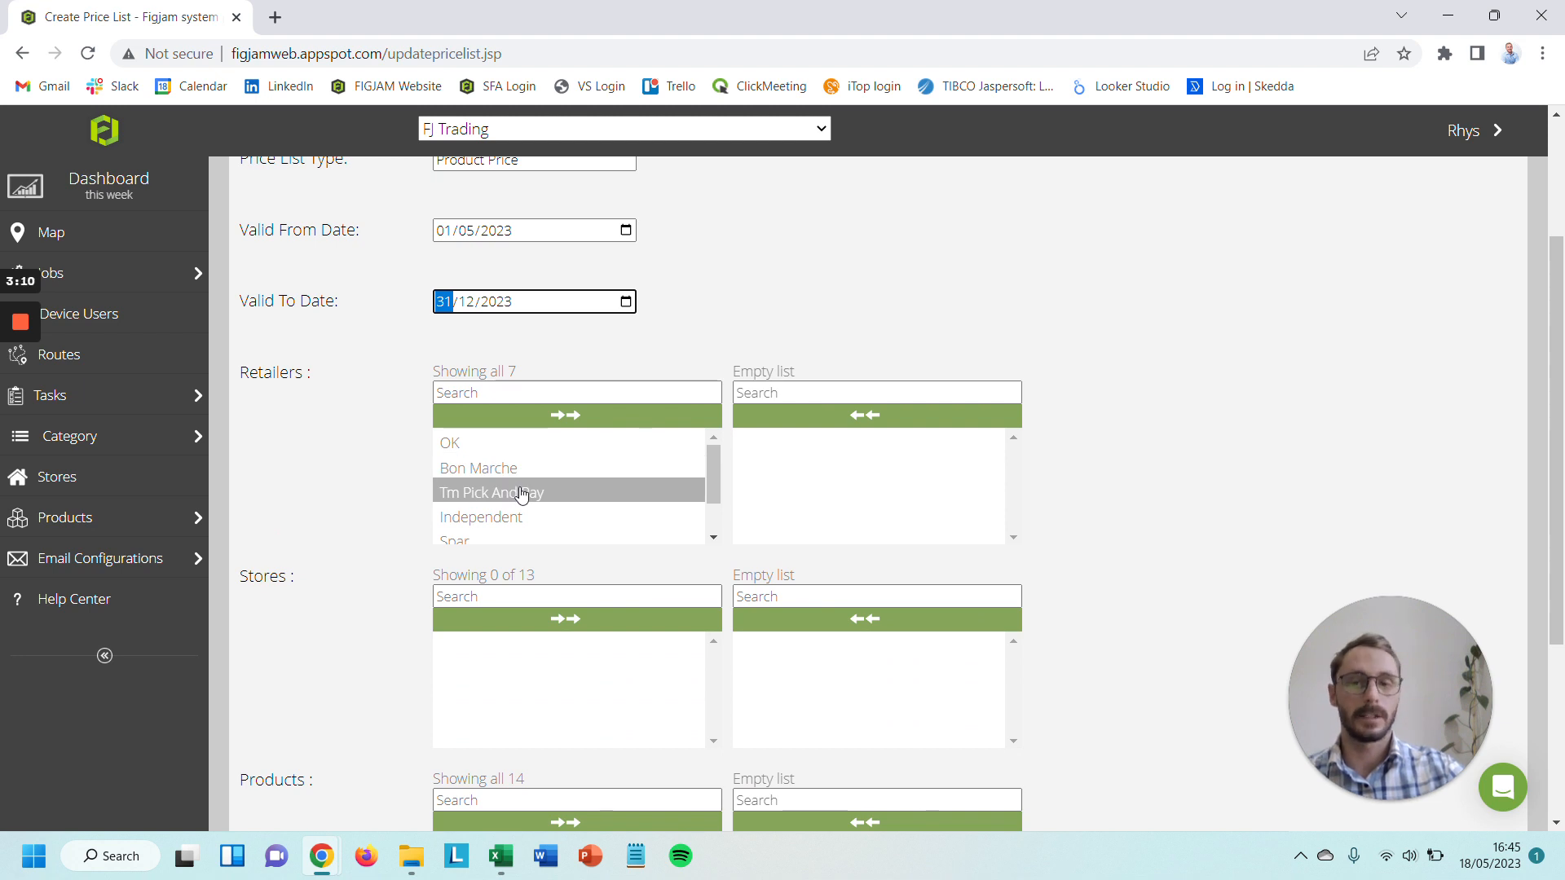
scroll(522, 494, "down", 2)
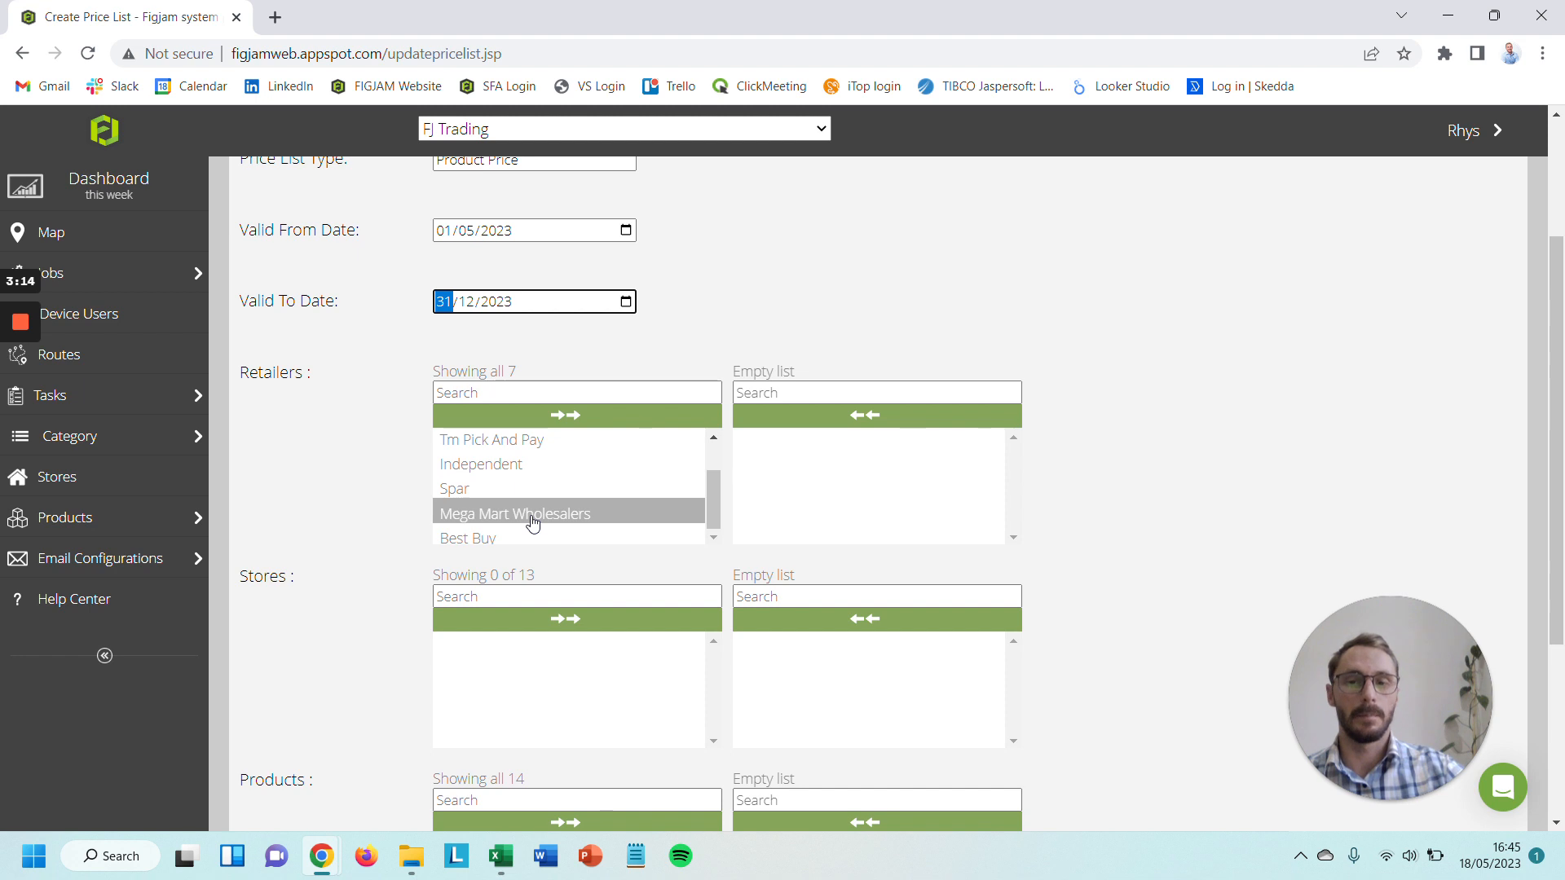
left_click(532, 515)
left_click(512, 540)
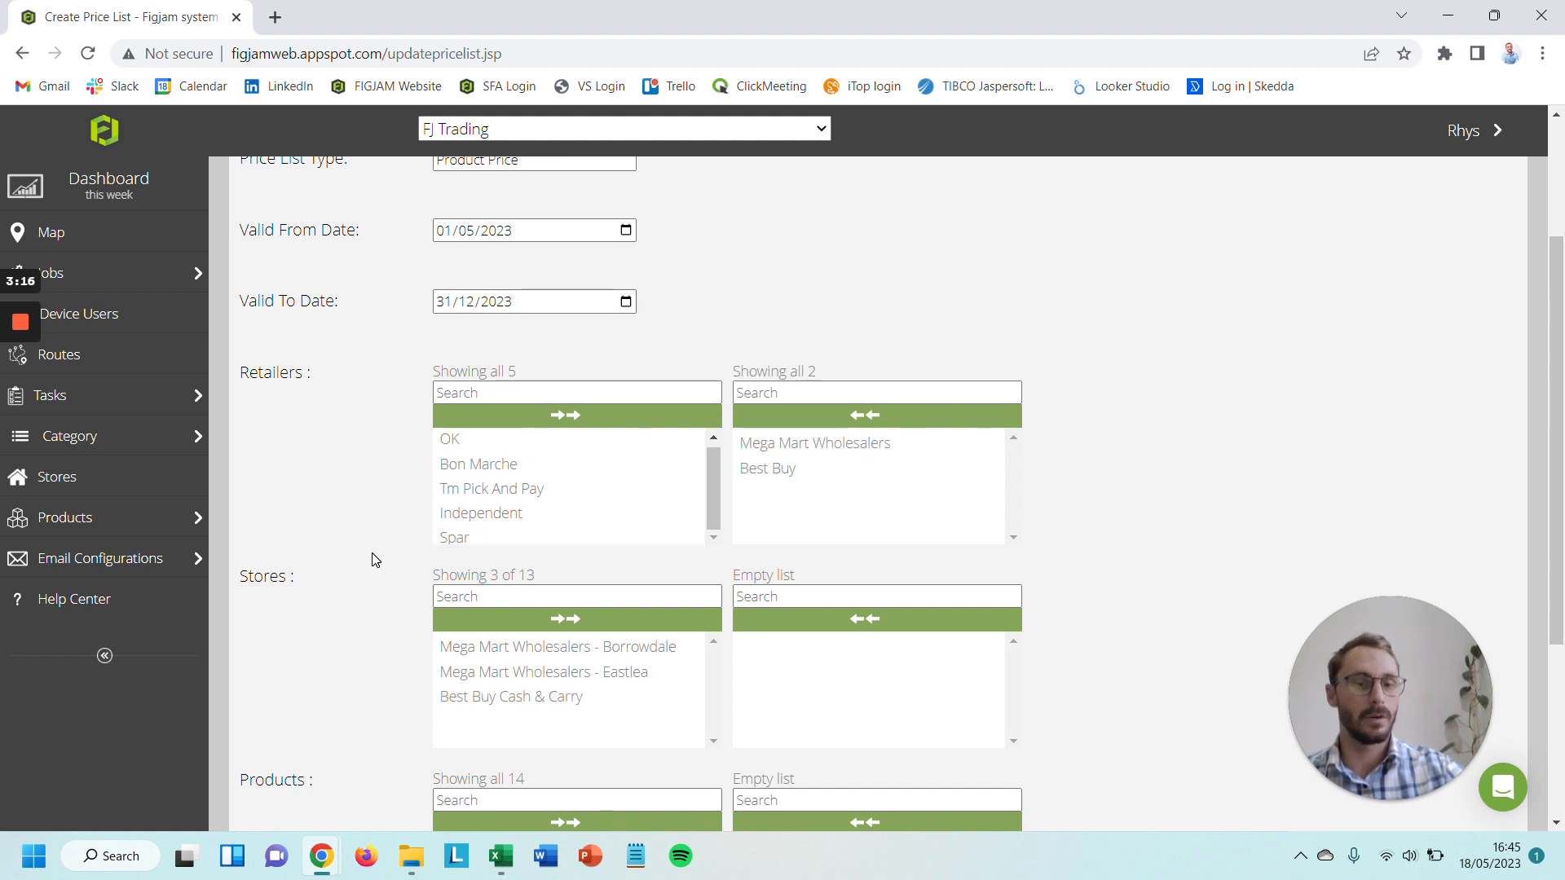
scroll(308, 579, "down", 1)
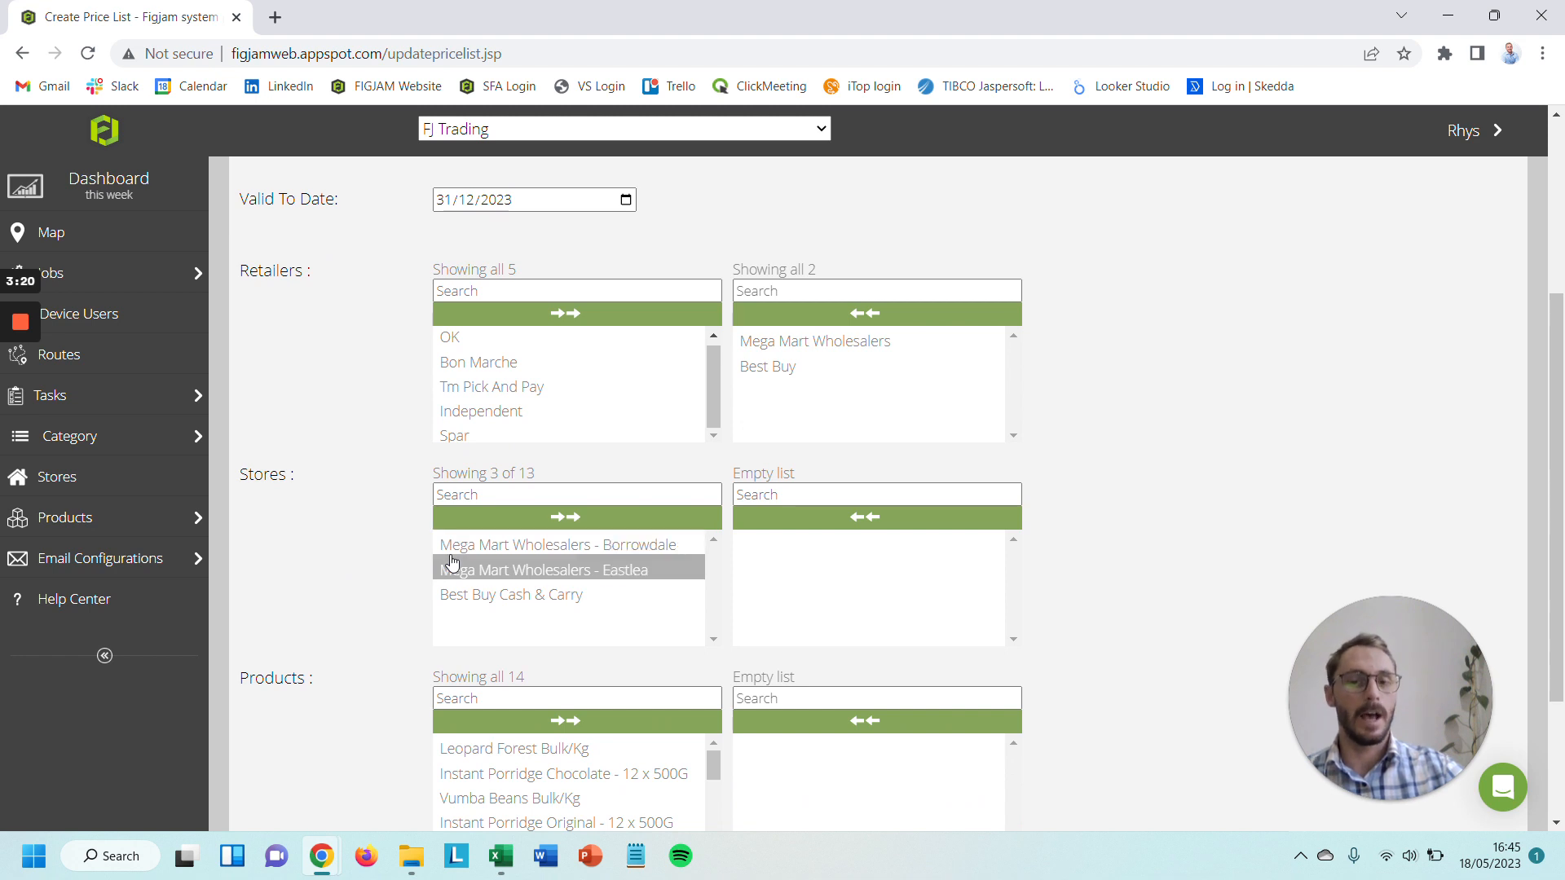
left_click(514, 528)
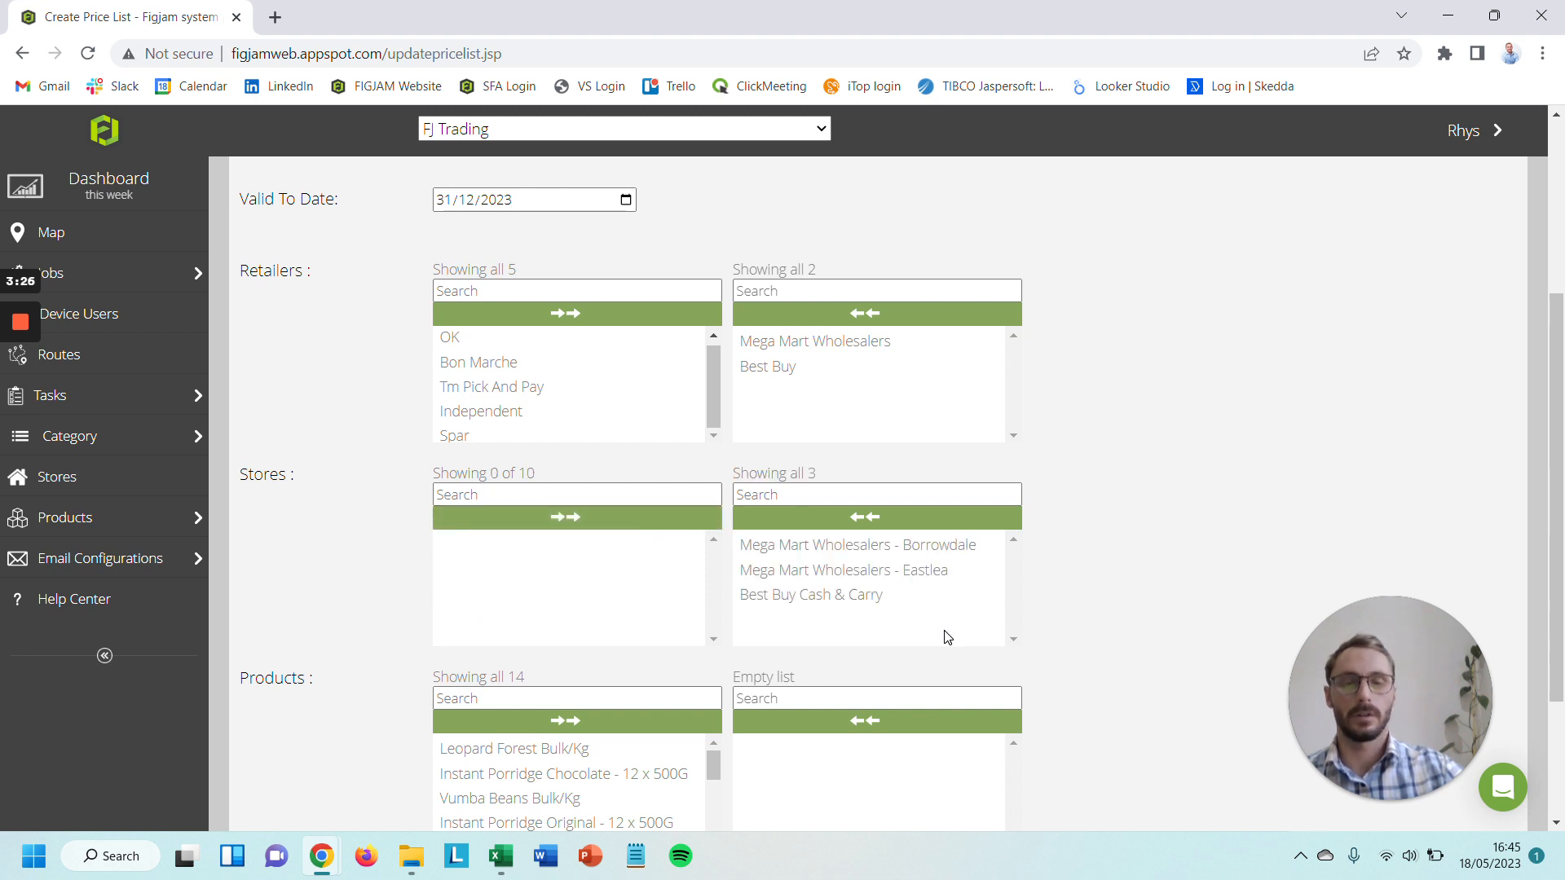
- Include all available products in the price list
scroll(356, 603, "down", 1)
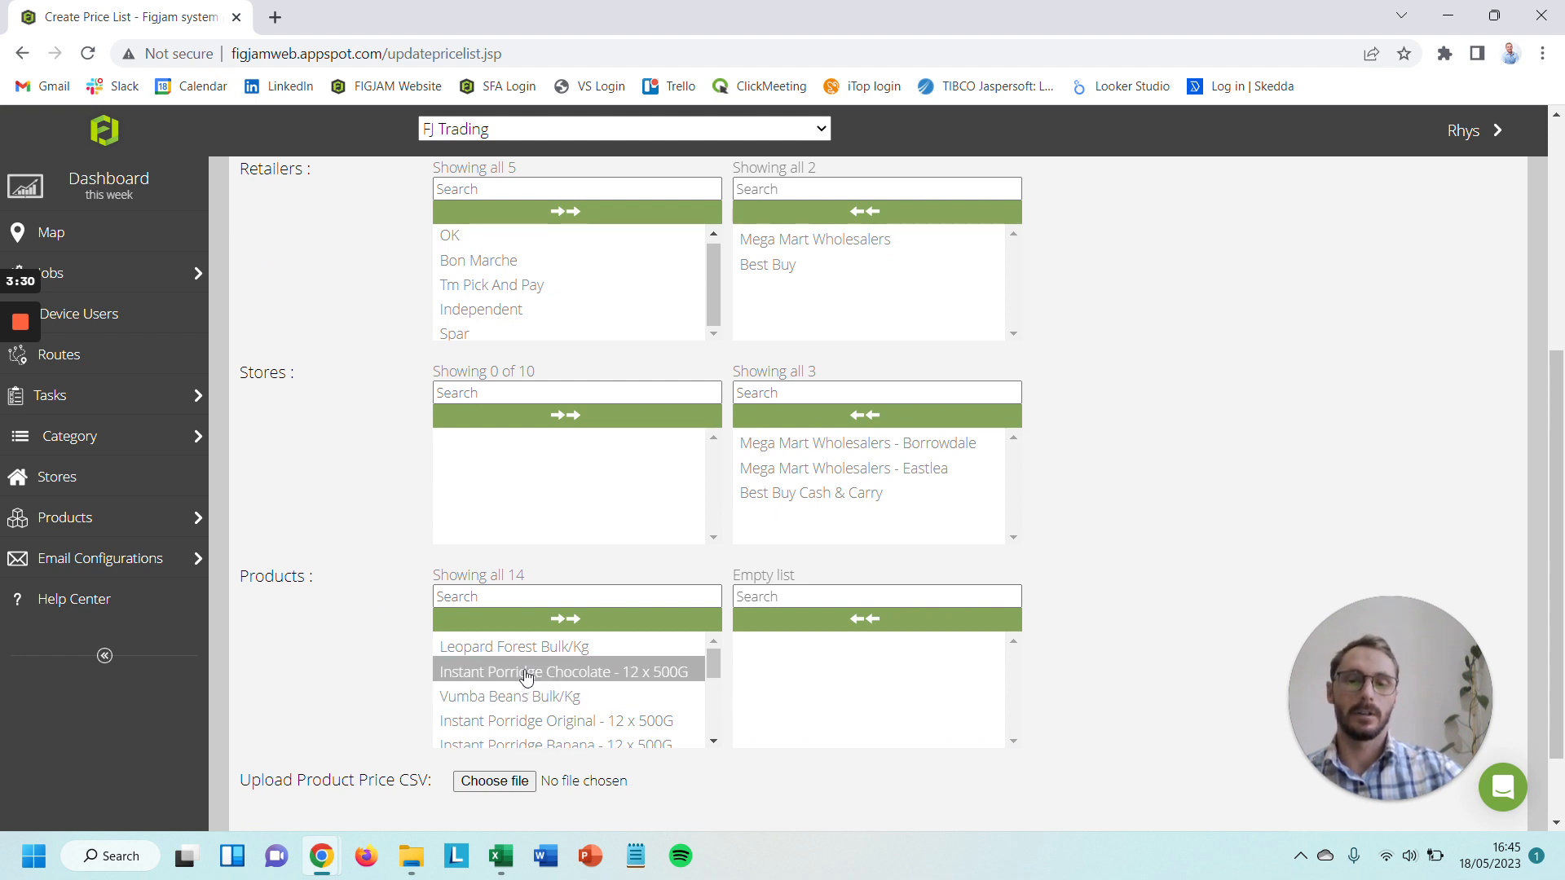
double_click(526, 676)
scroll(530, 697, "down", 2)
double_click(530, 695)
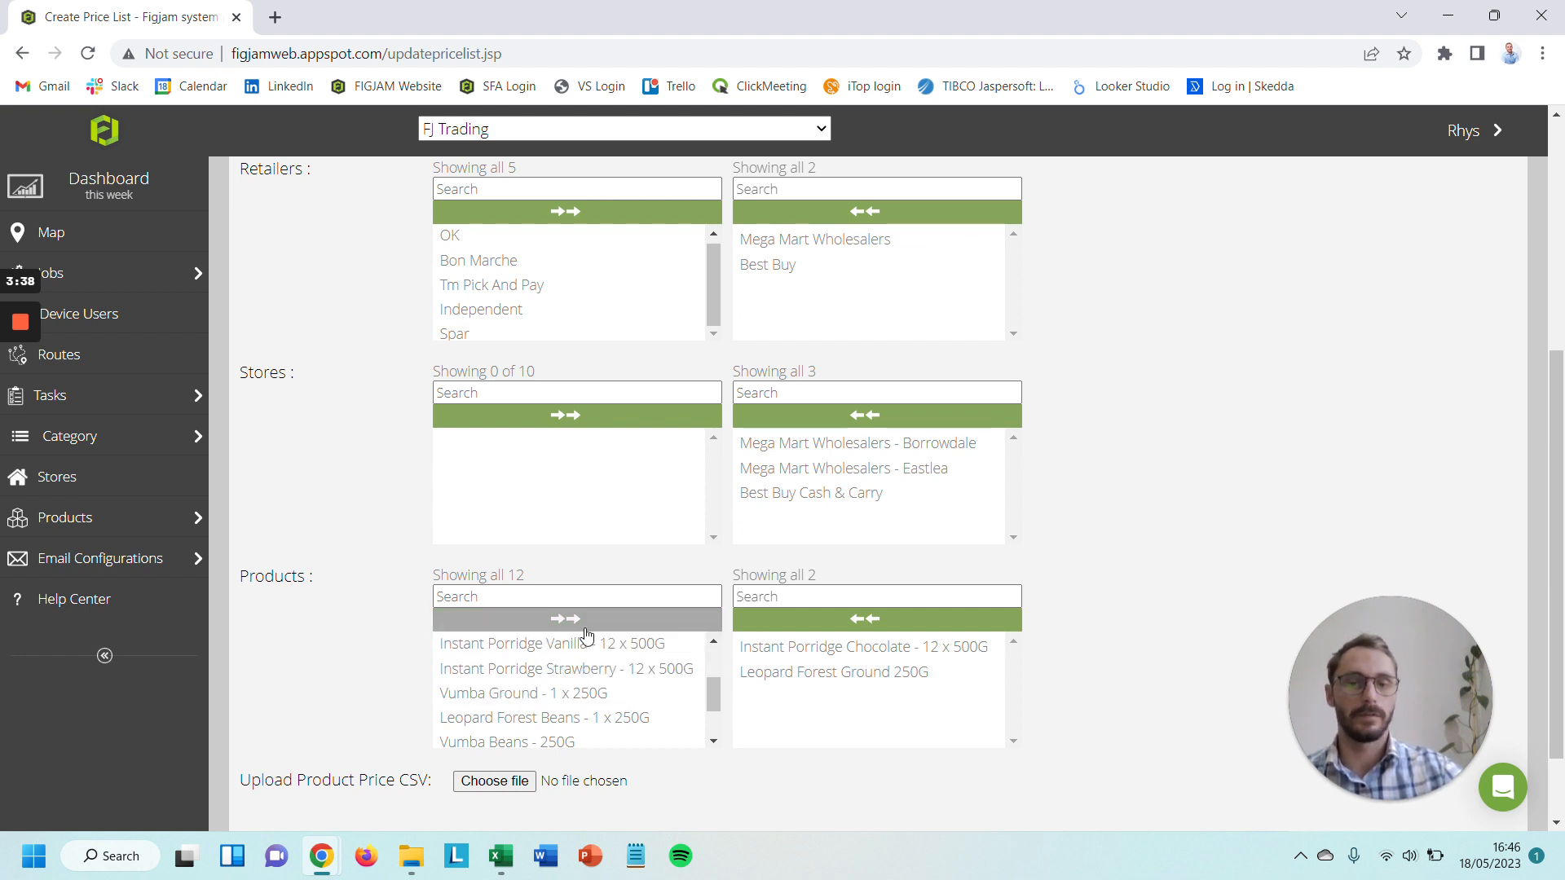
left_click(562, 626)
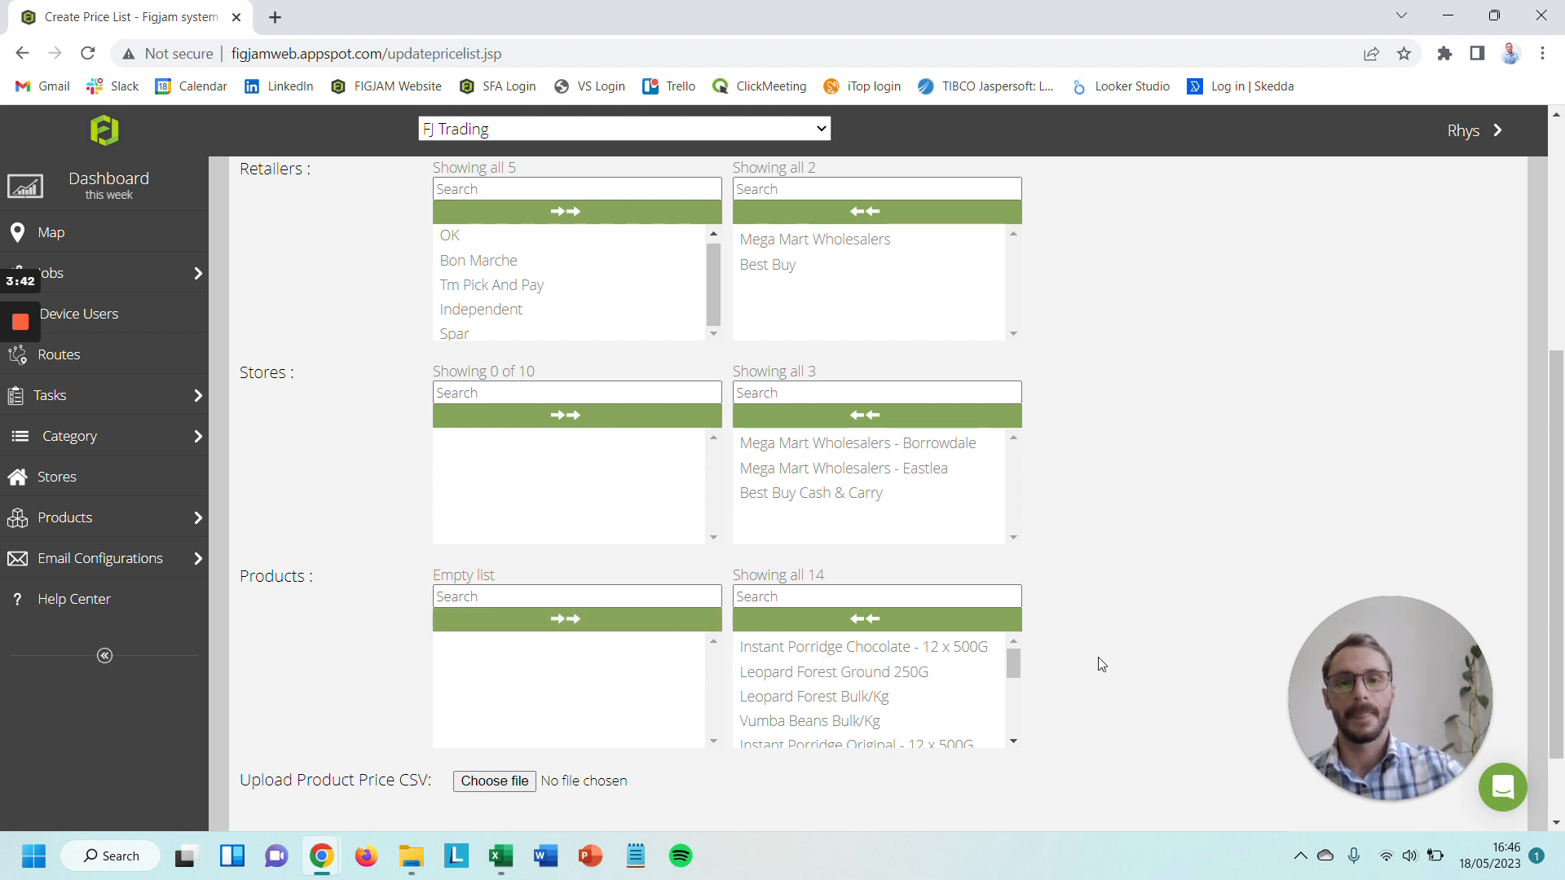
- Download the sample product price CSV and dismiss the download notice
scroll(551, 751, "down", 1)
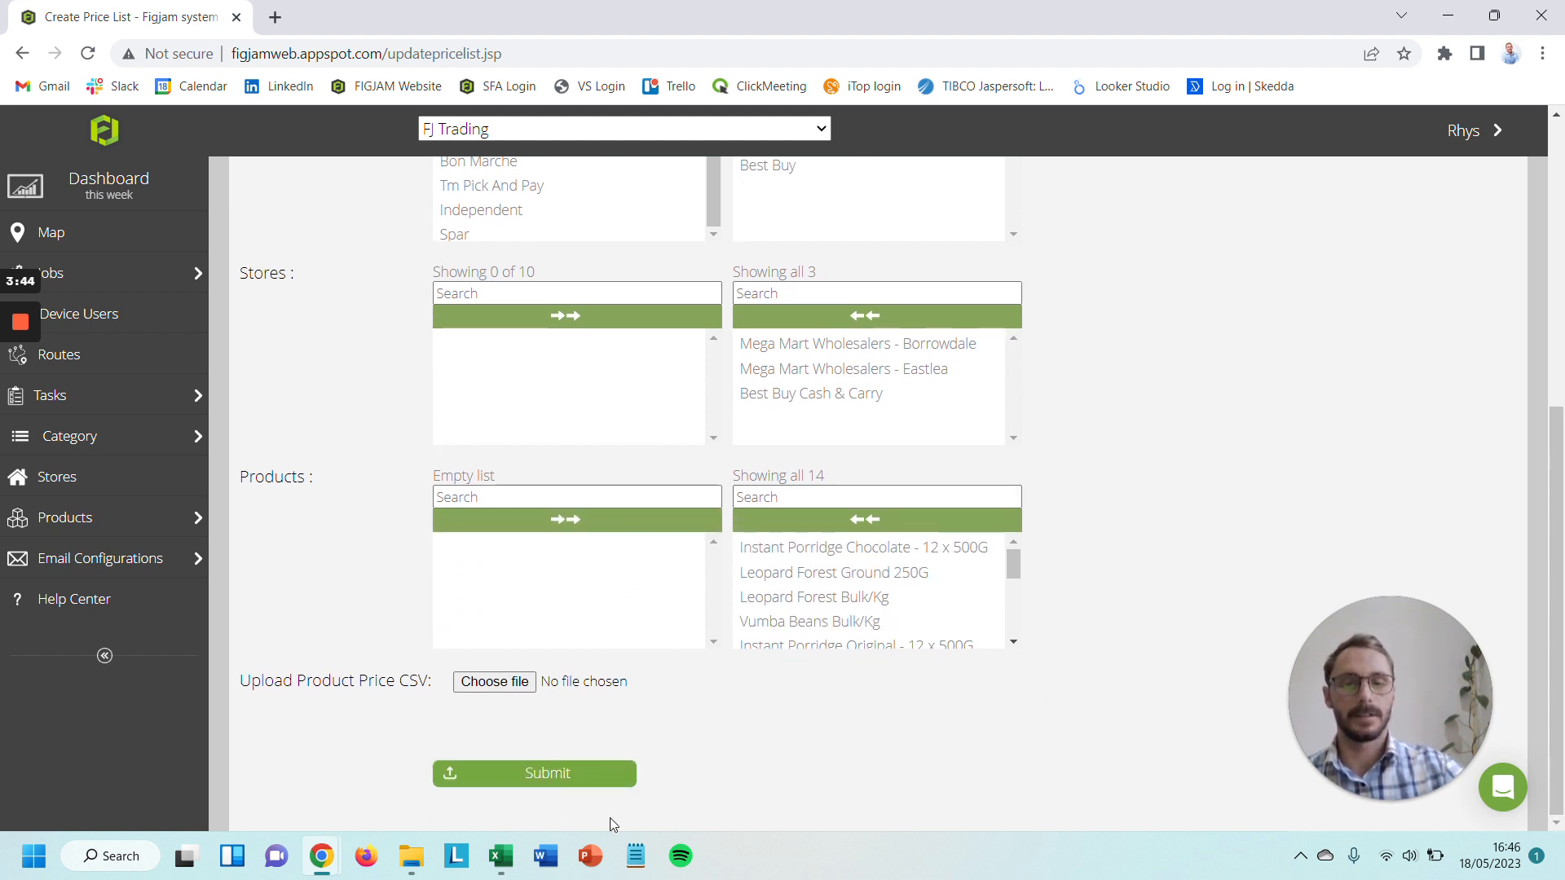
scroll(1058, 619, "up", 5)
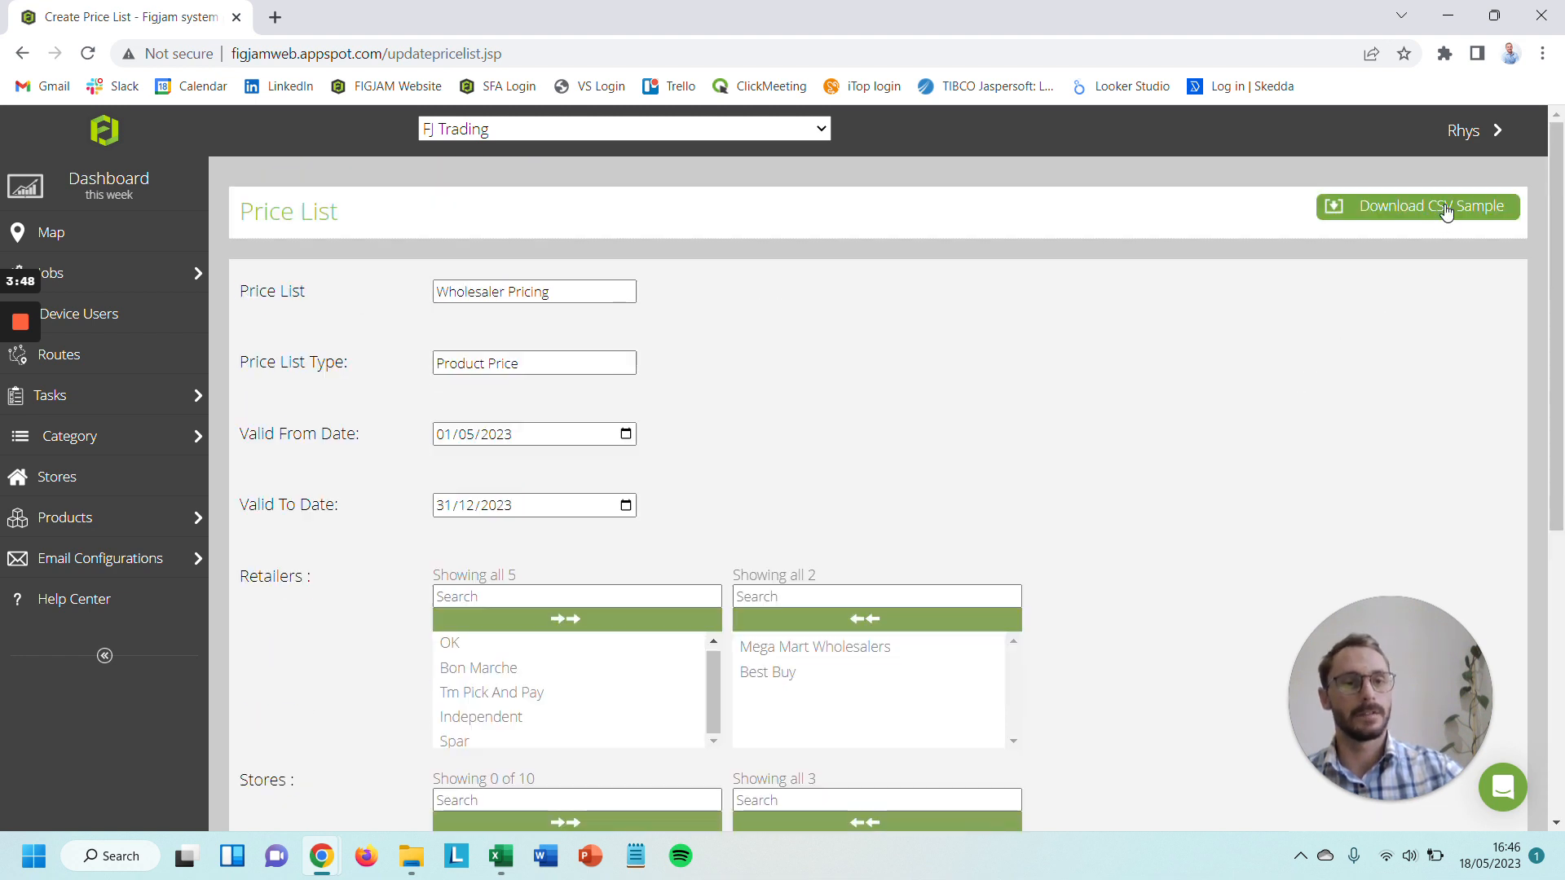
left_click(1443, 205)
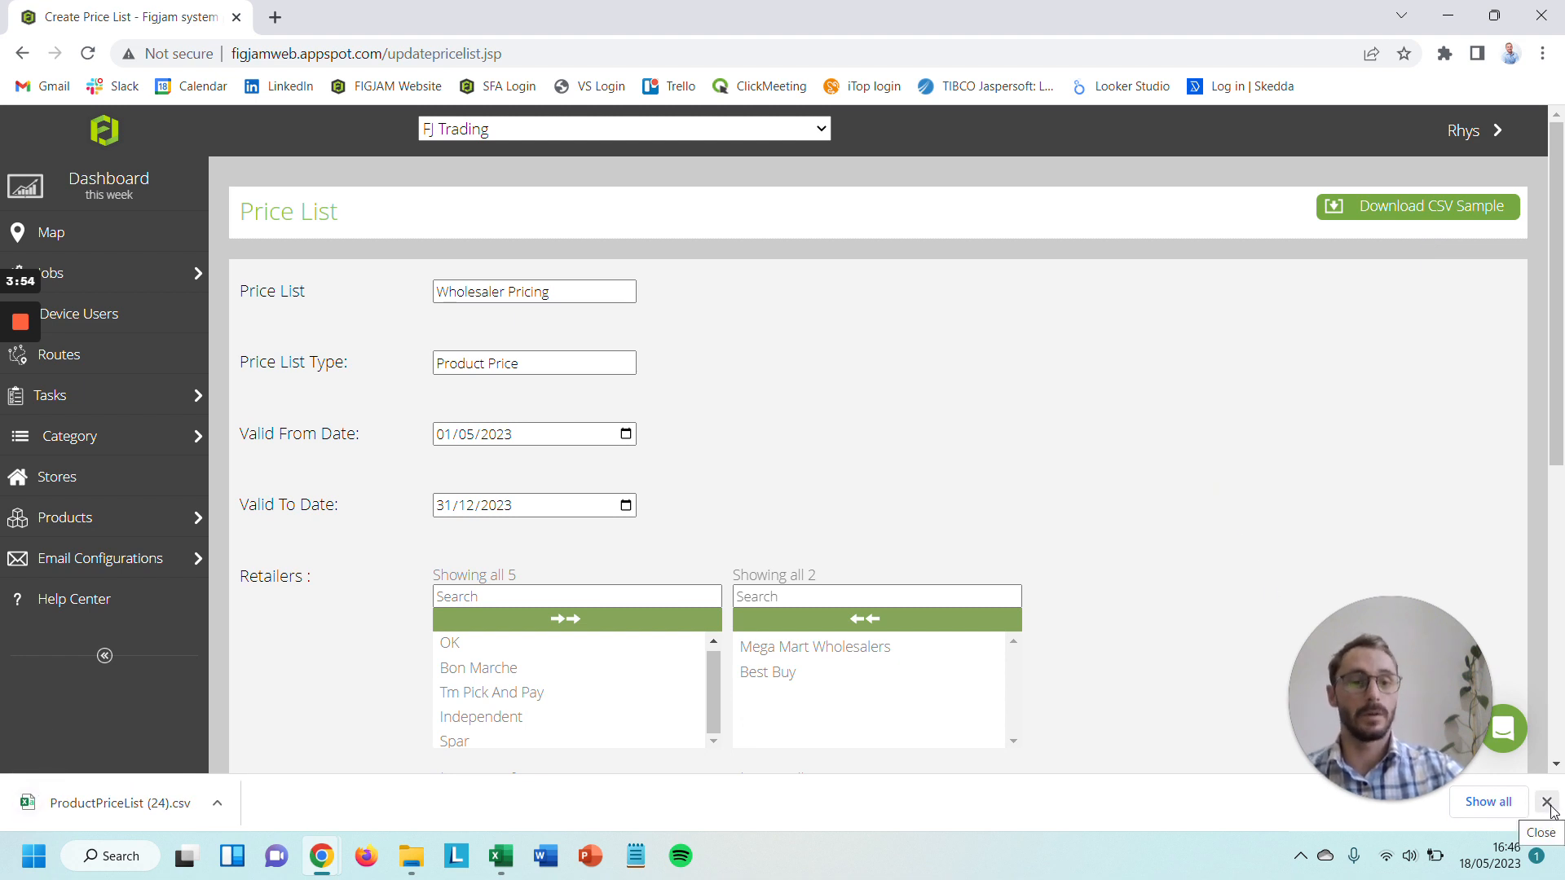
left_click(1548, 803)
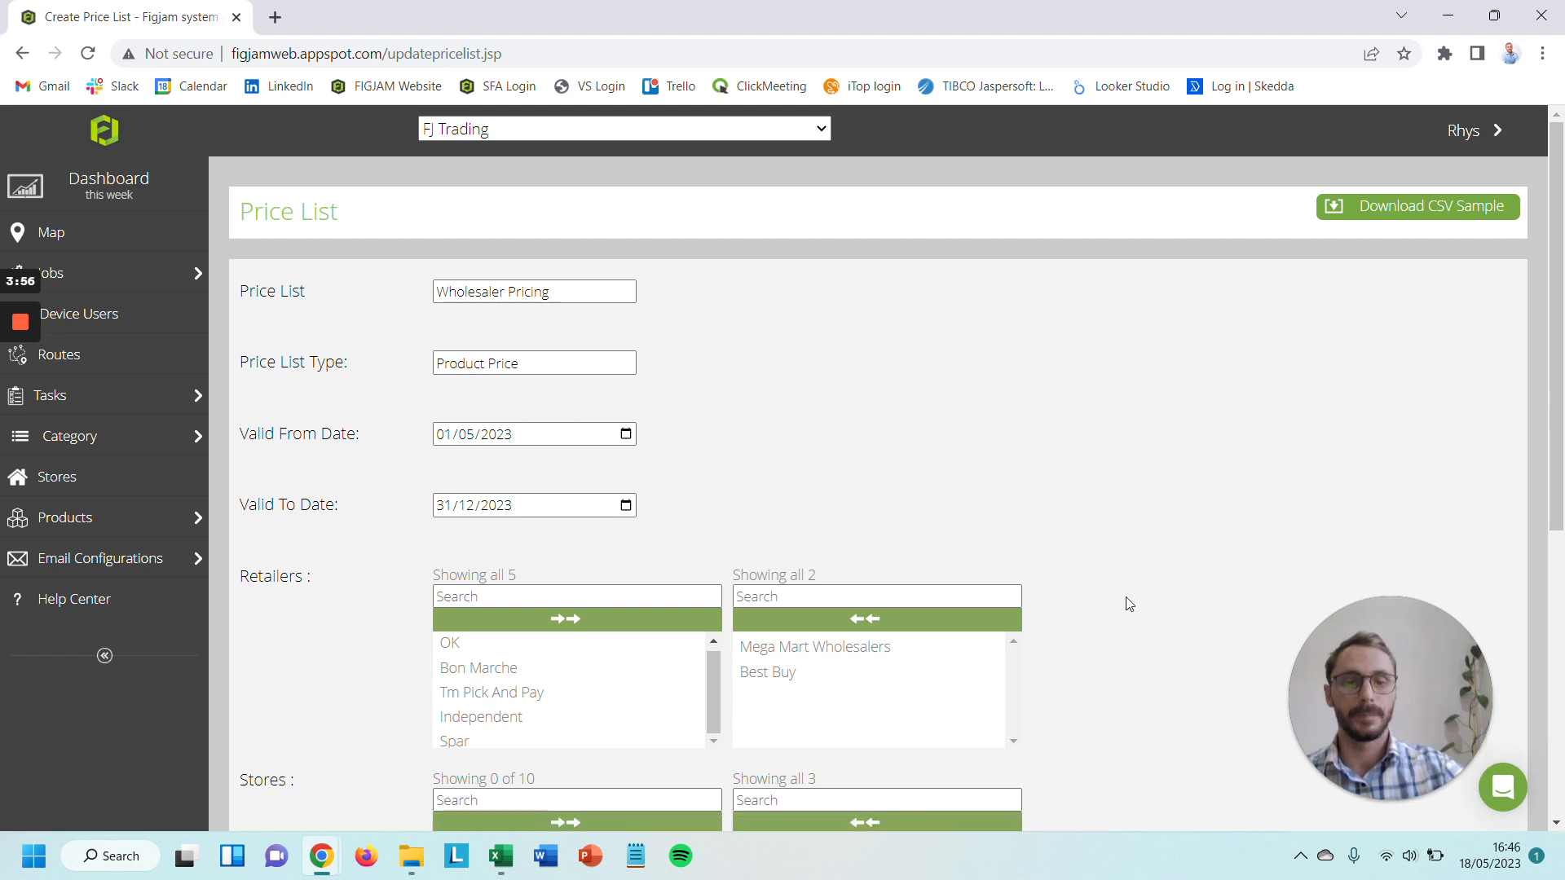
- Switch to FJ Trading Wholesaler Pricing.csv in Excel and examine its Code, Description, Old price-list price and New Price columns
mouse_move(501, 856)
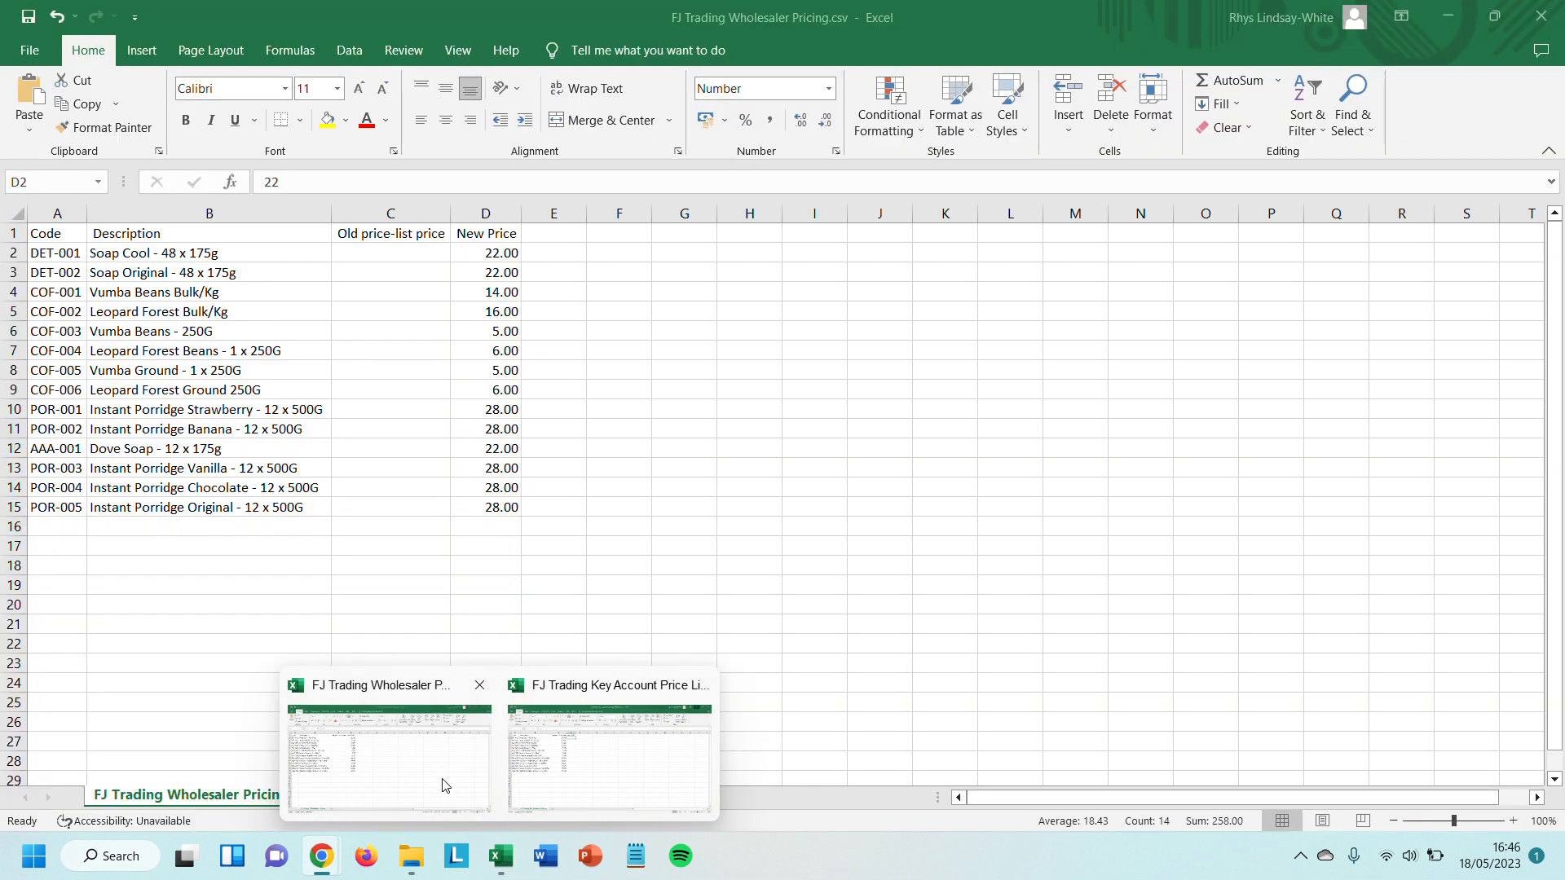
left_click(446, 786)
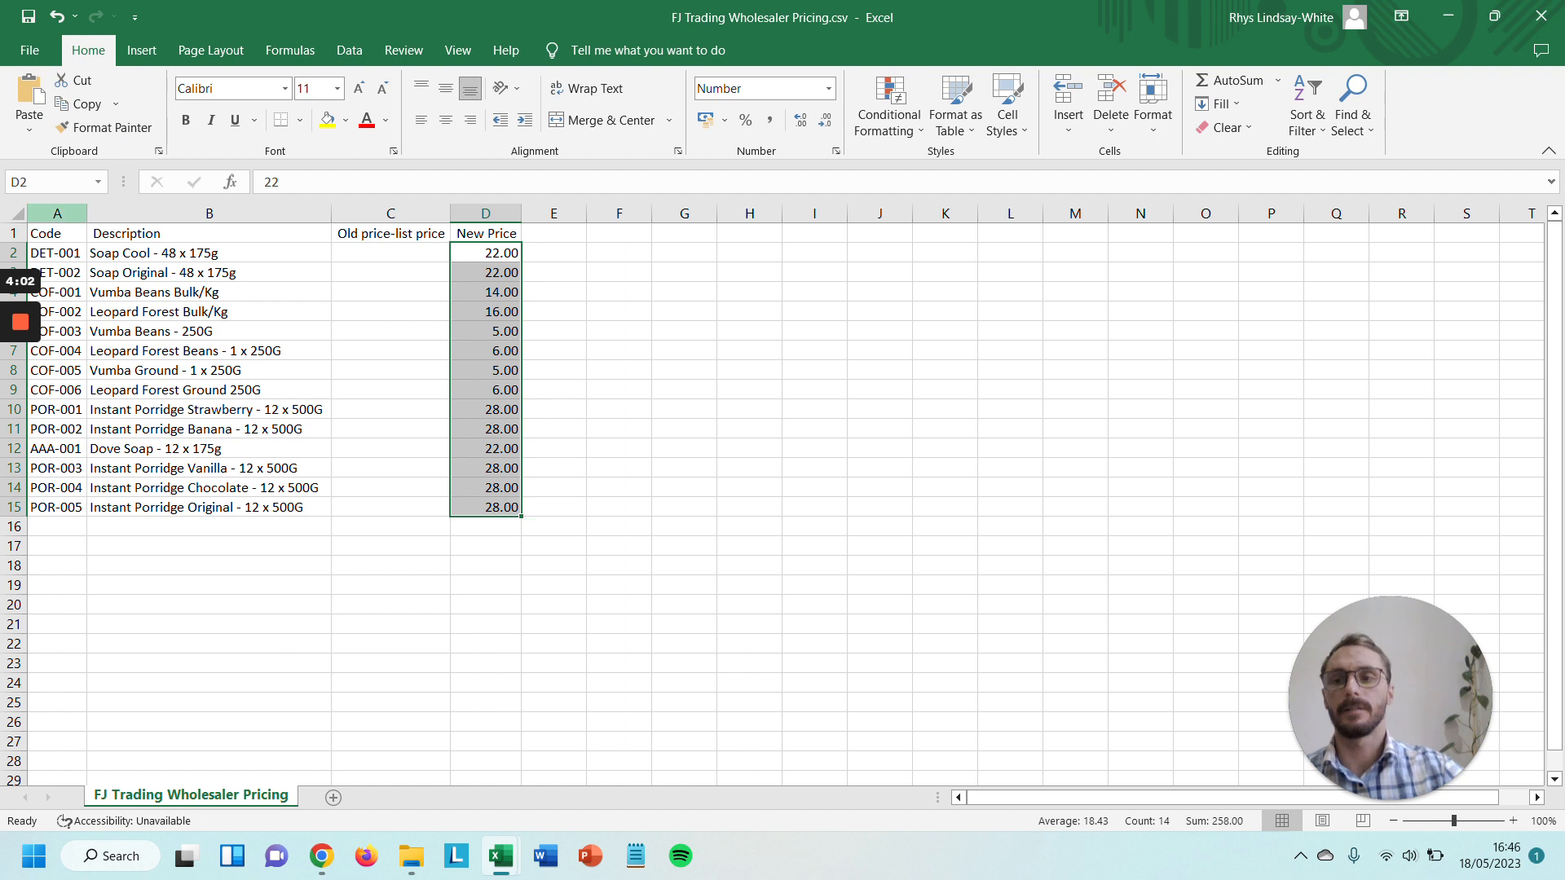
left_click(57, 213)
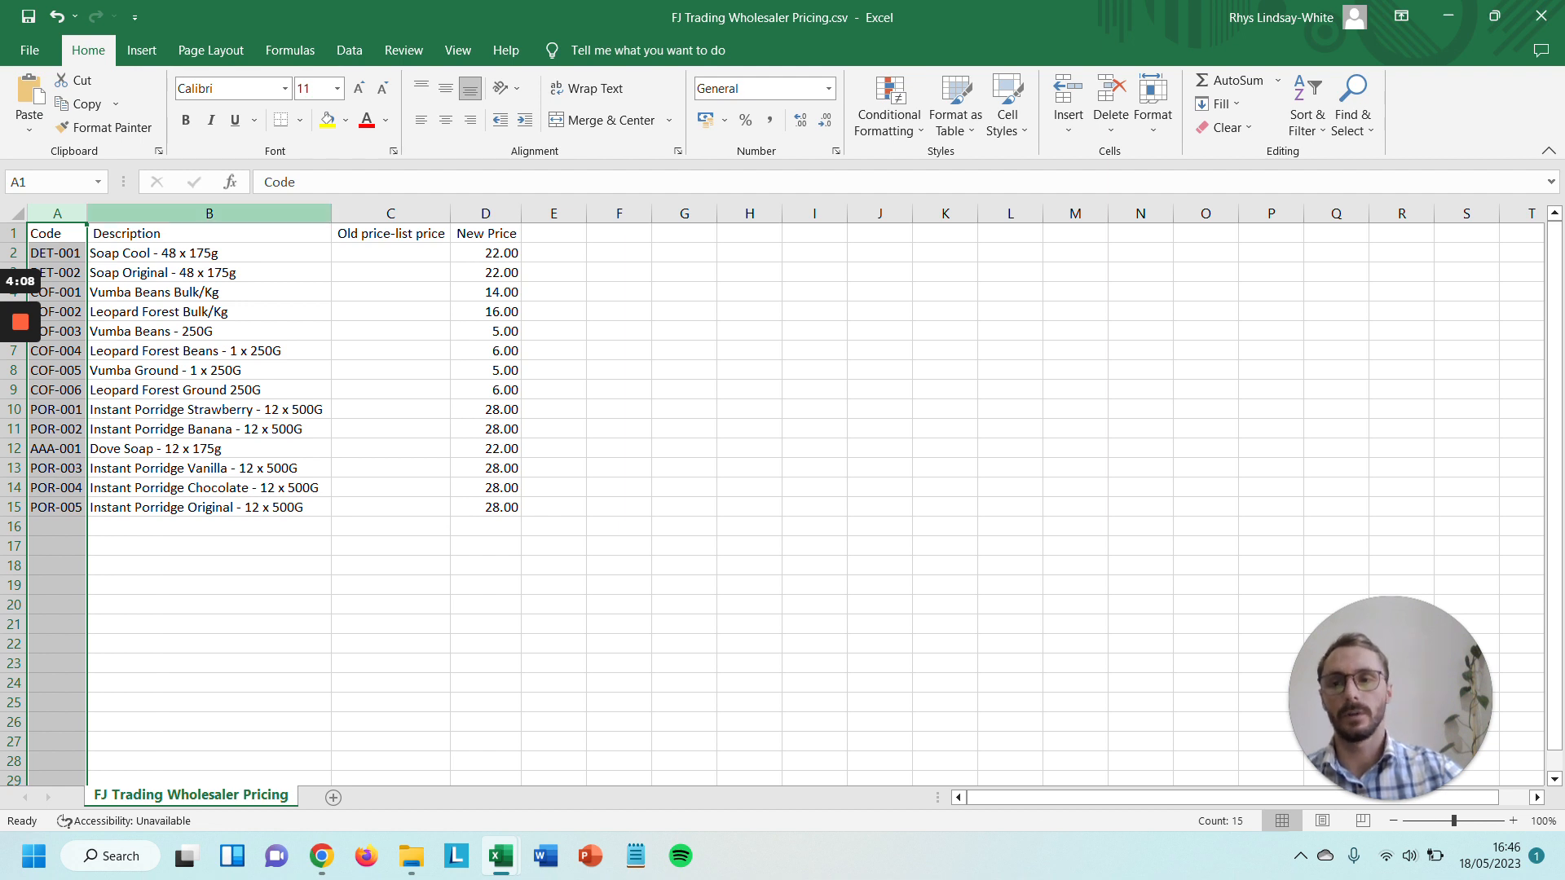
left_click(209, 212)
left_click(391, 213)
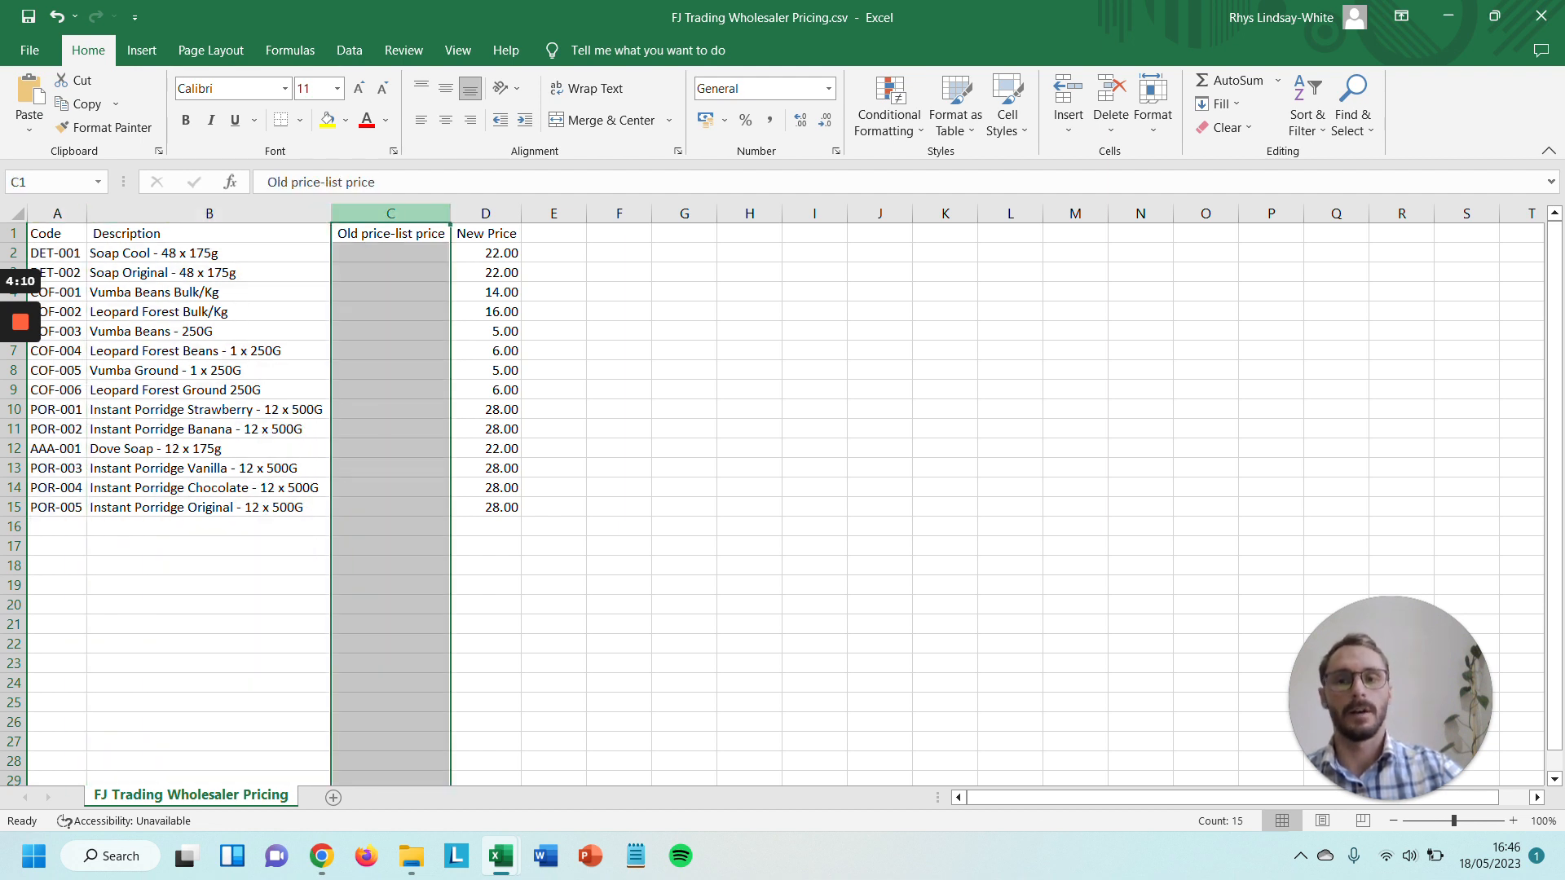
left_click(486, 213)
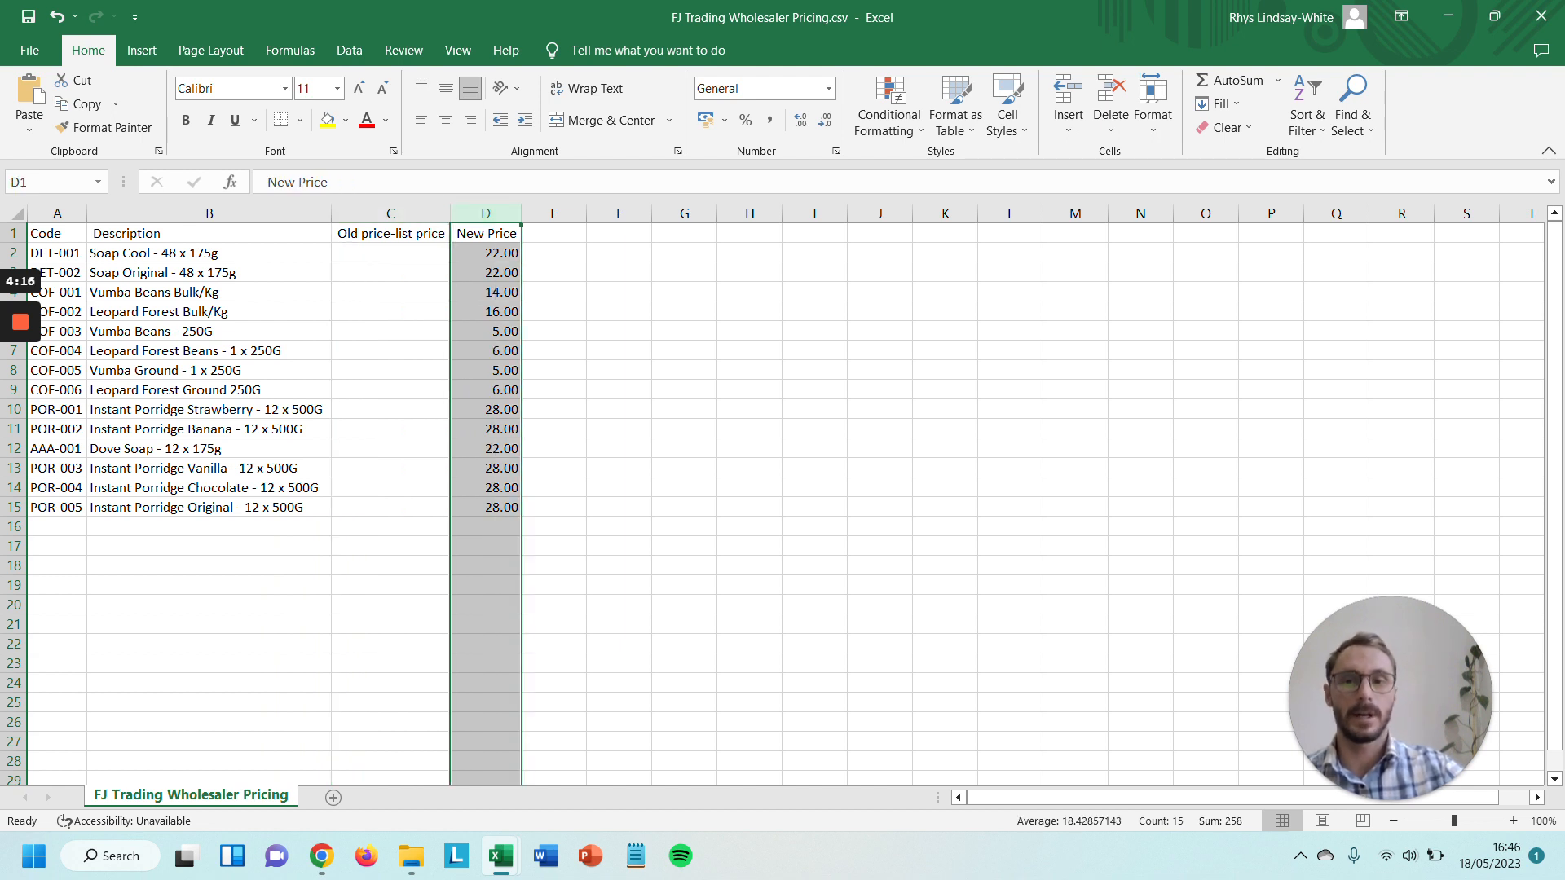
left_click_drag(390, 254, 390, 508)
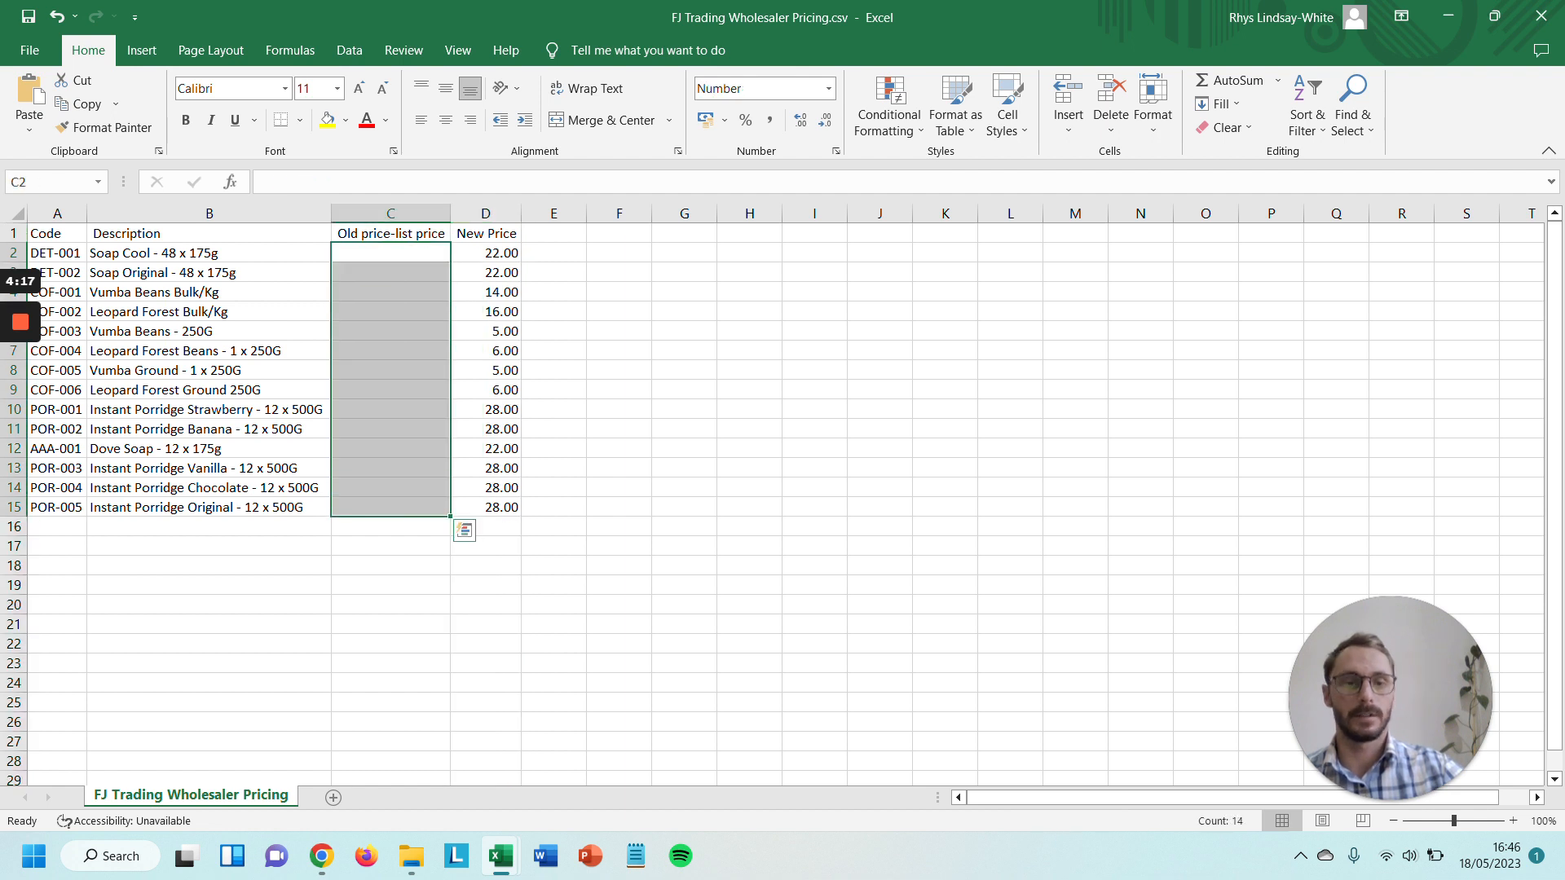
left_click_drag(486, 252, 485, 526)
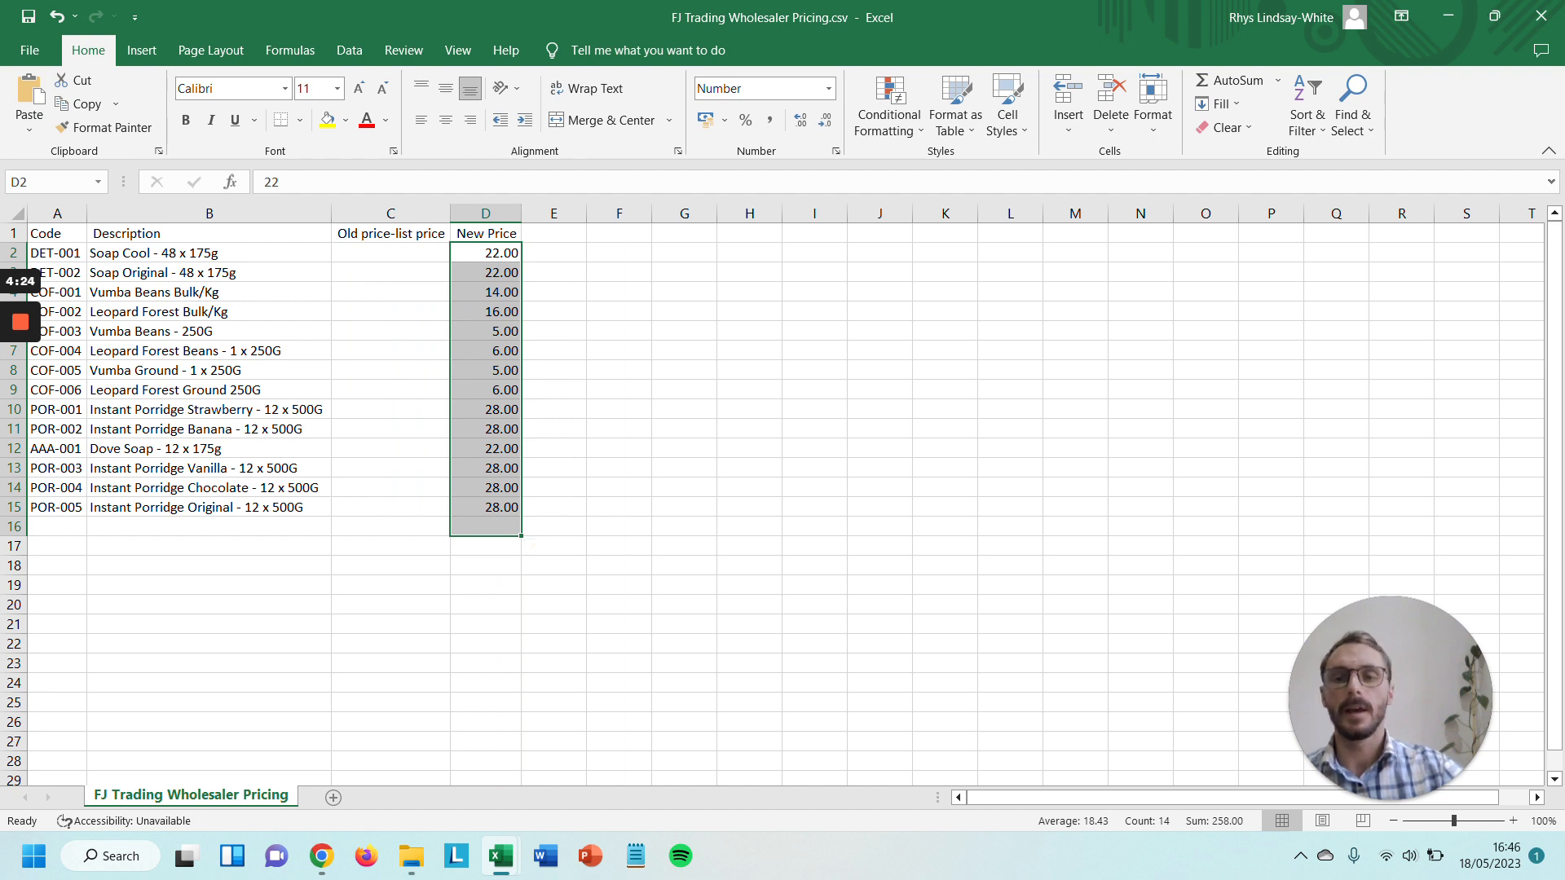
left_click(553, 272)
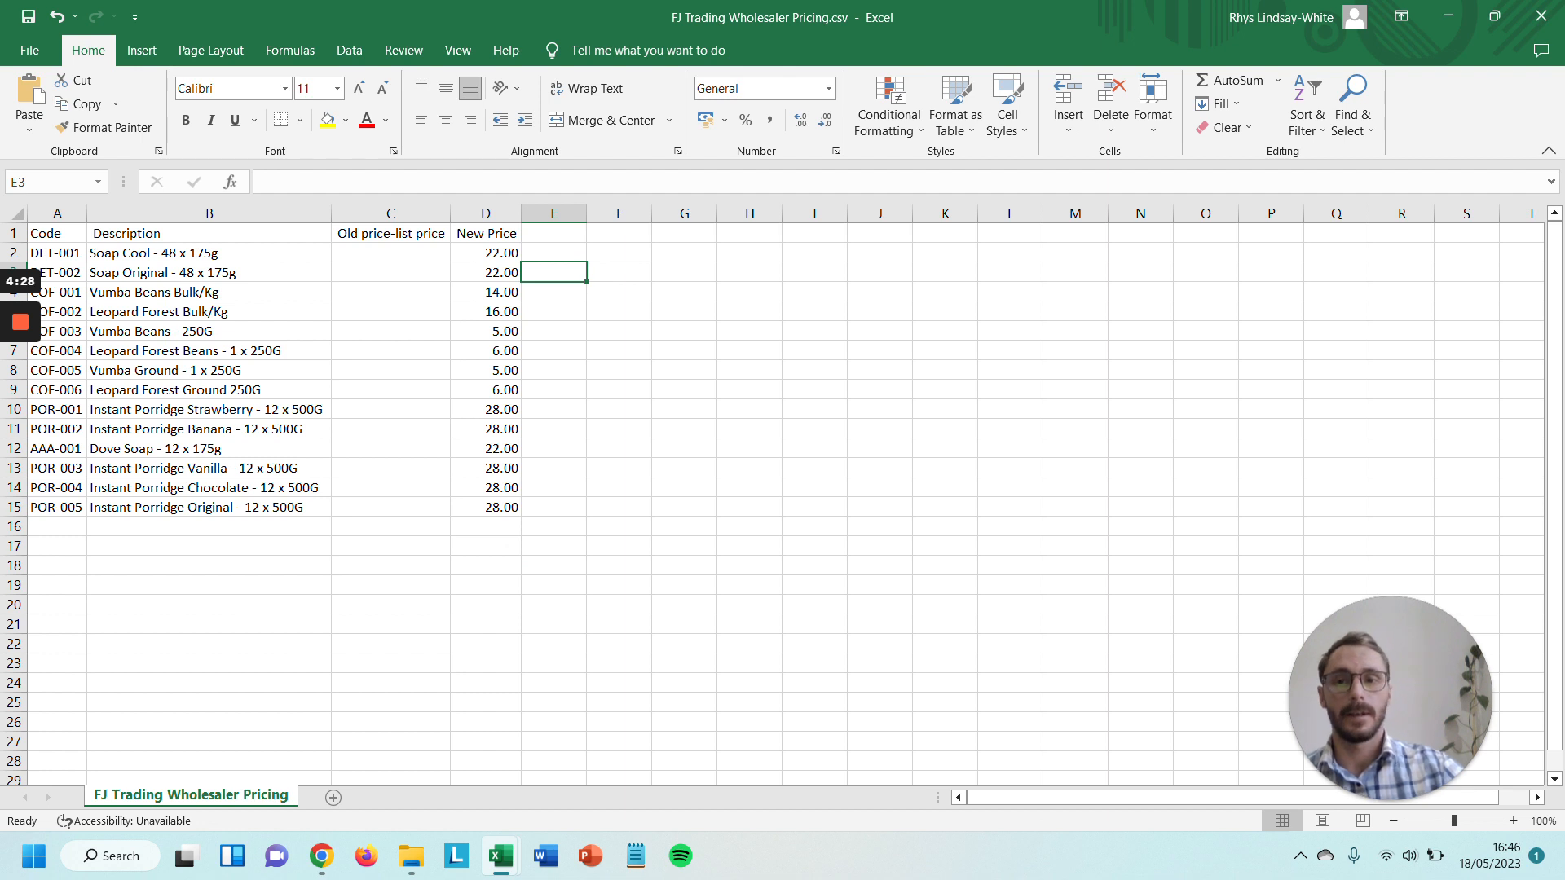
left_click_drag(486, 254, 487, 507)
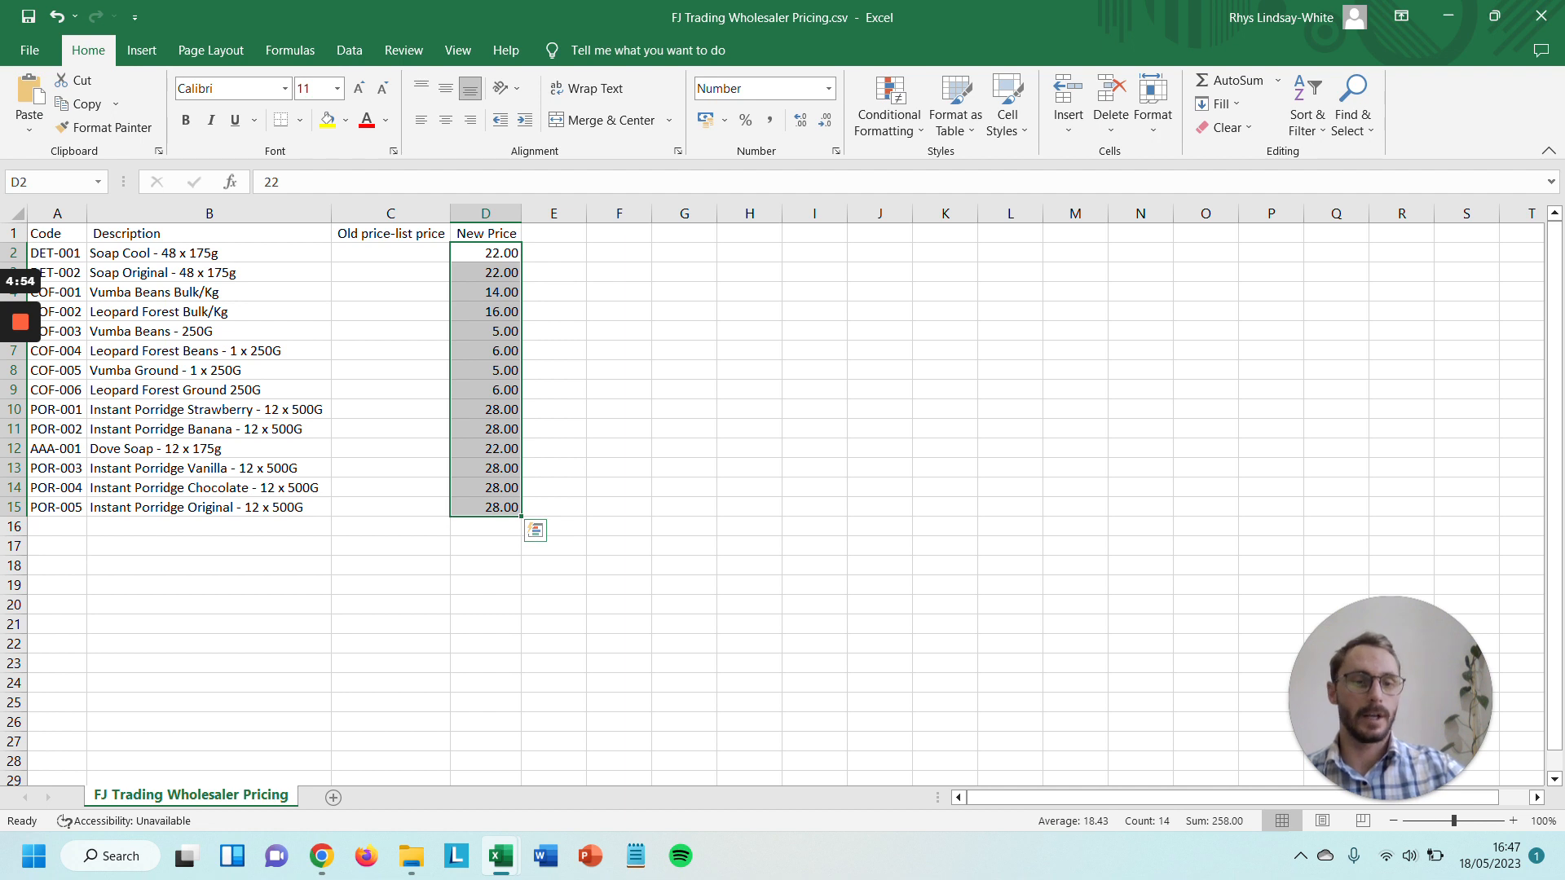
- Save FJ Trading Wholesaler Pricing.csv, keeping the CSV format, and return to the Create Price List page in Chrome
left_click(28, 16)
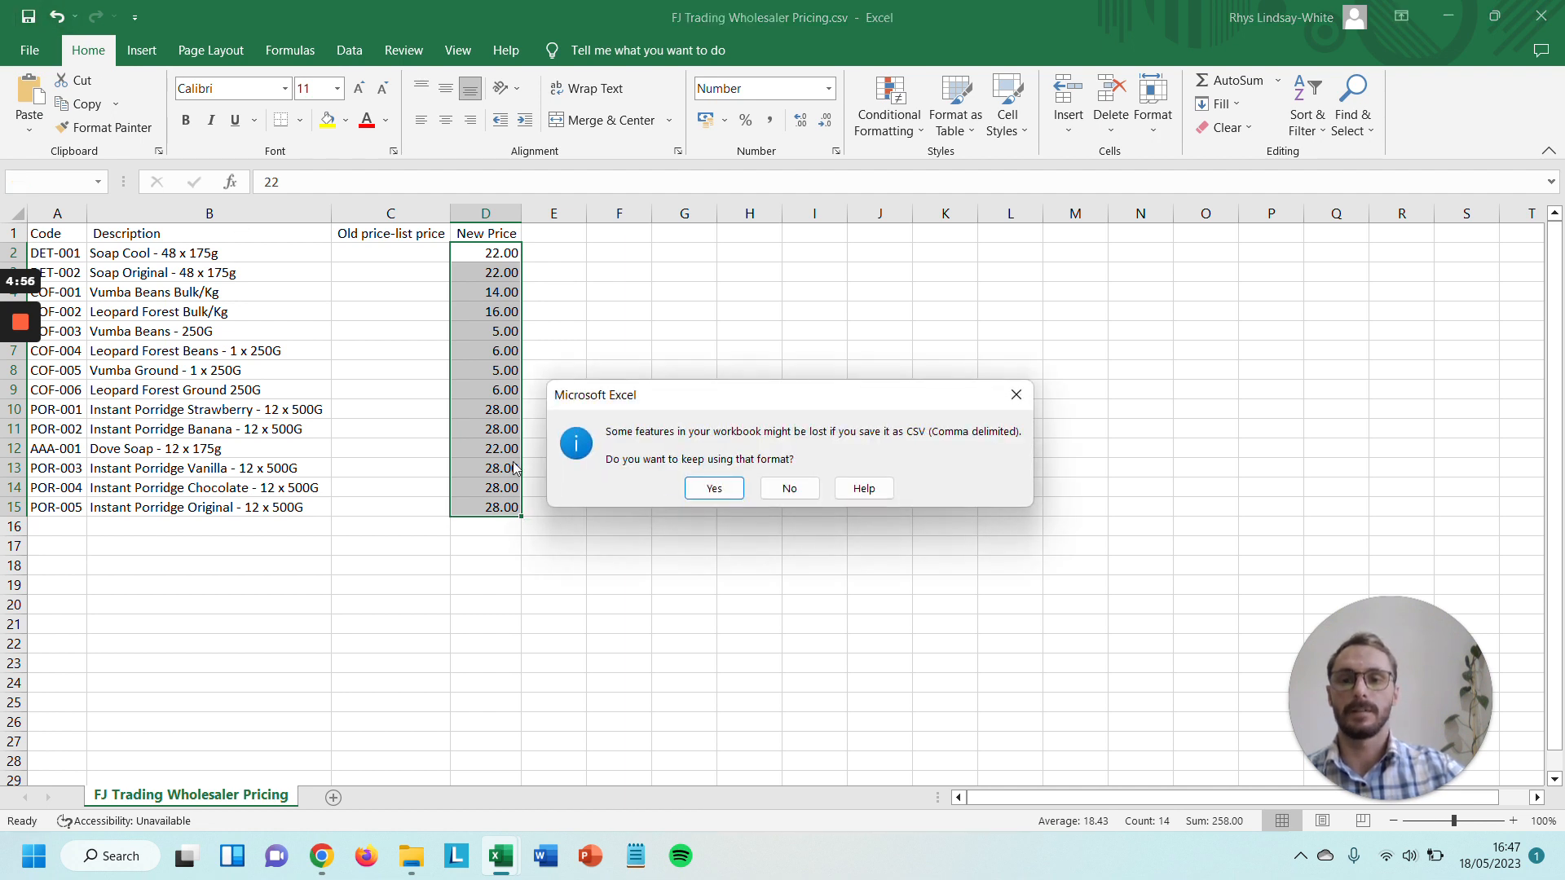
left_click(714, 488)
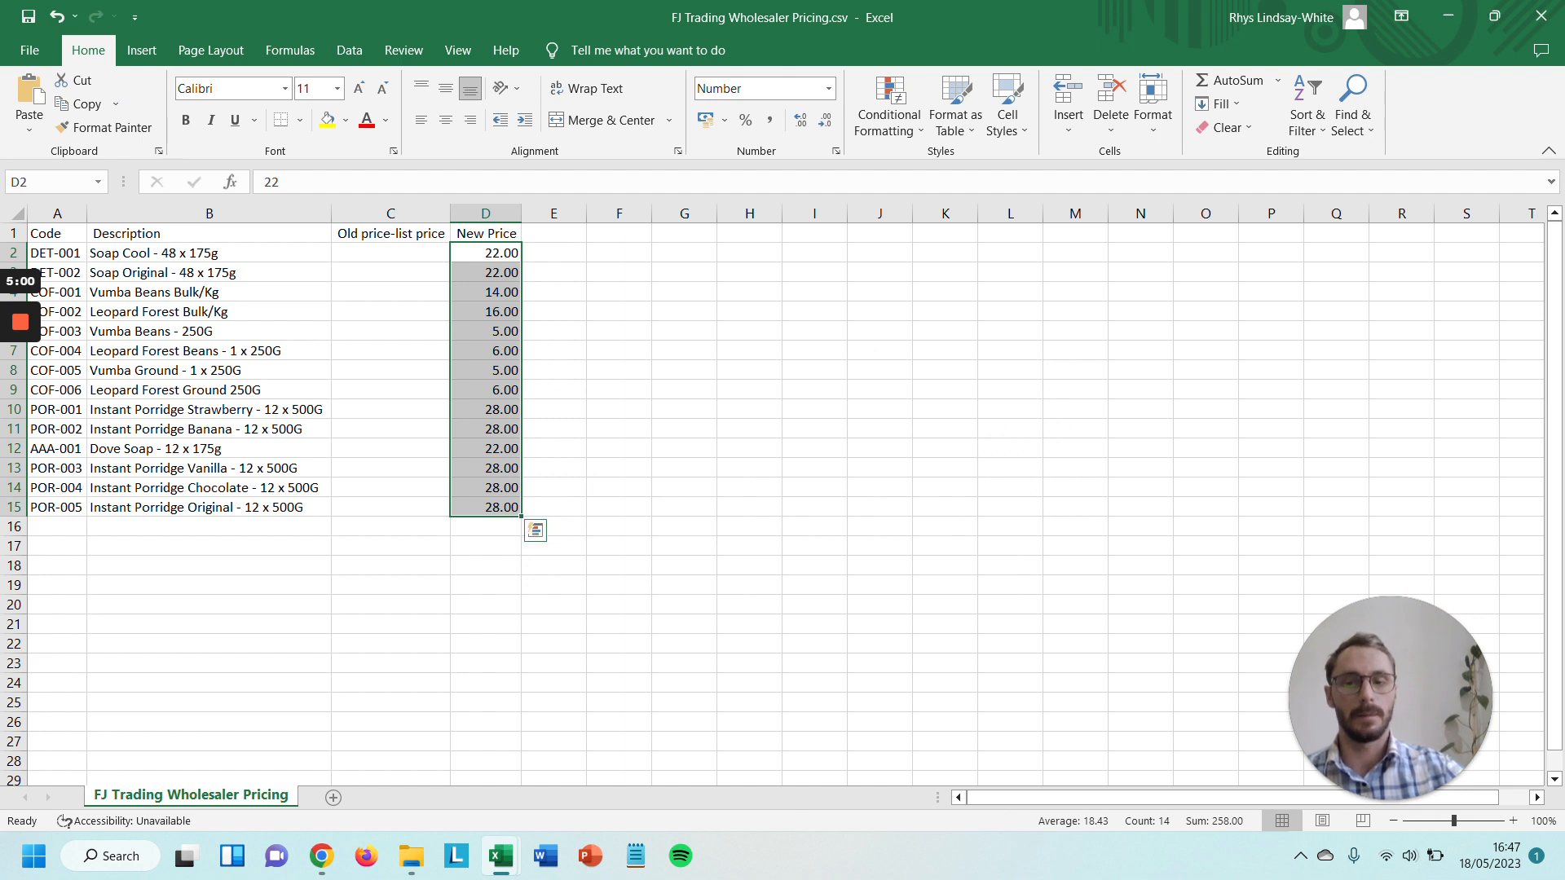
mouse_move(323, 858)
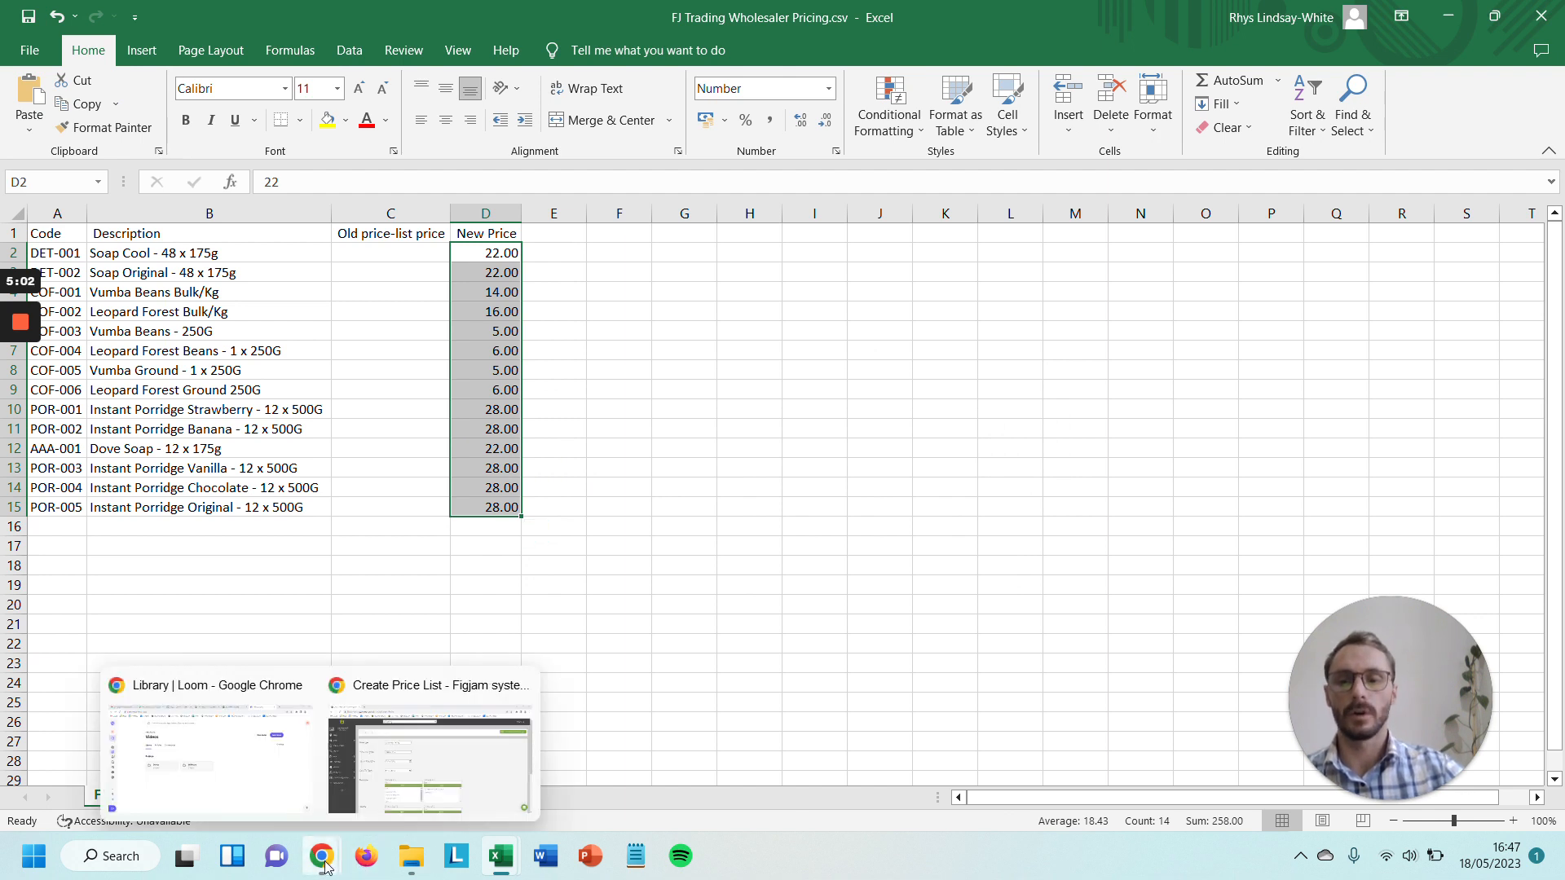
left_click(417, 785)
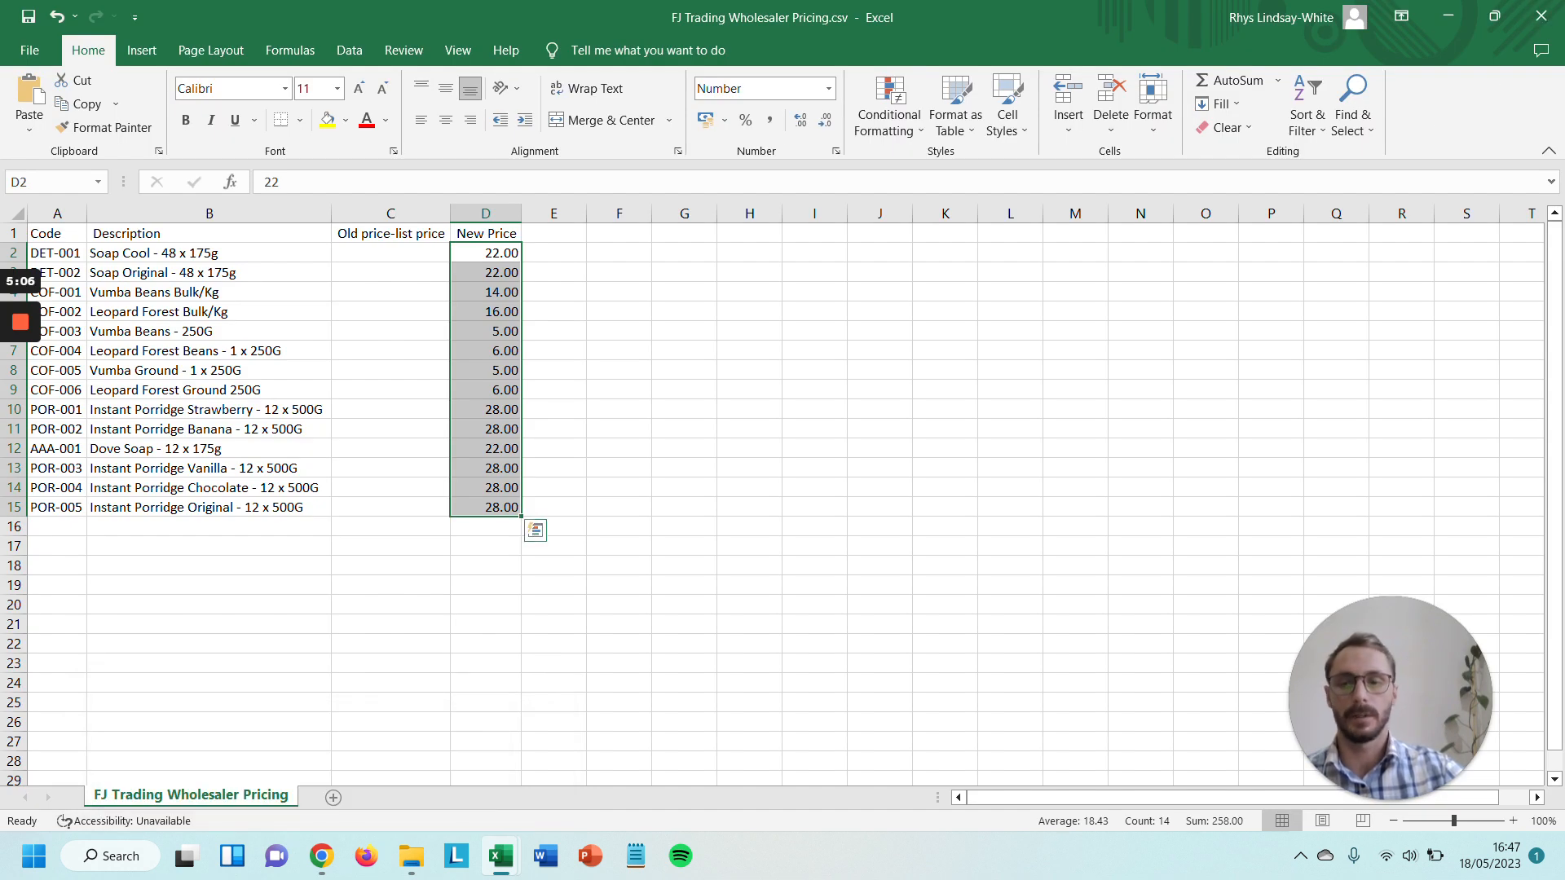
mouse_move(323, 856)
left_click(506, 717)
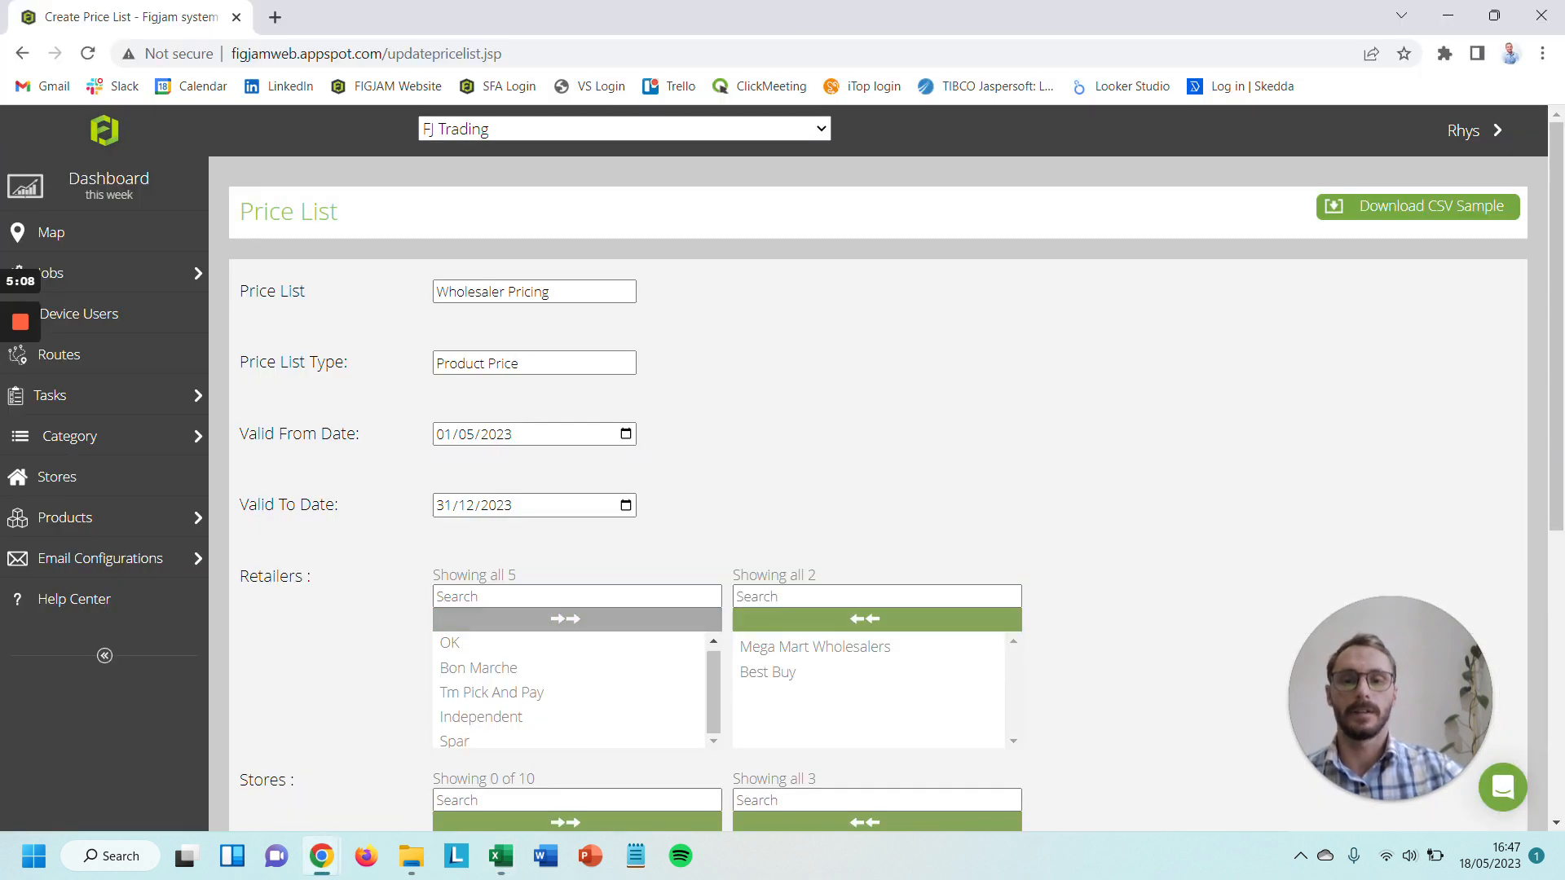
- Attach FJ Trading Wholesaler Pricing.csv as the product price CSV, submit the price list and close the result message
scroll(1049, 461, "down", 2)
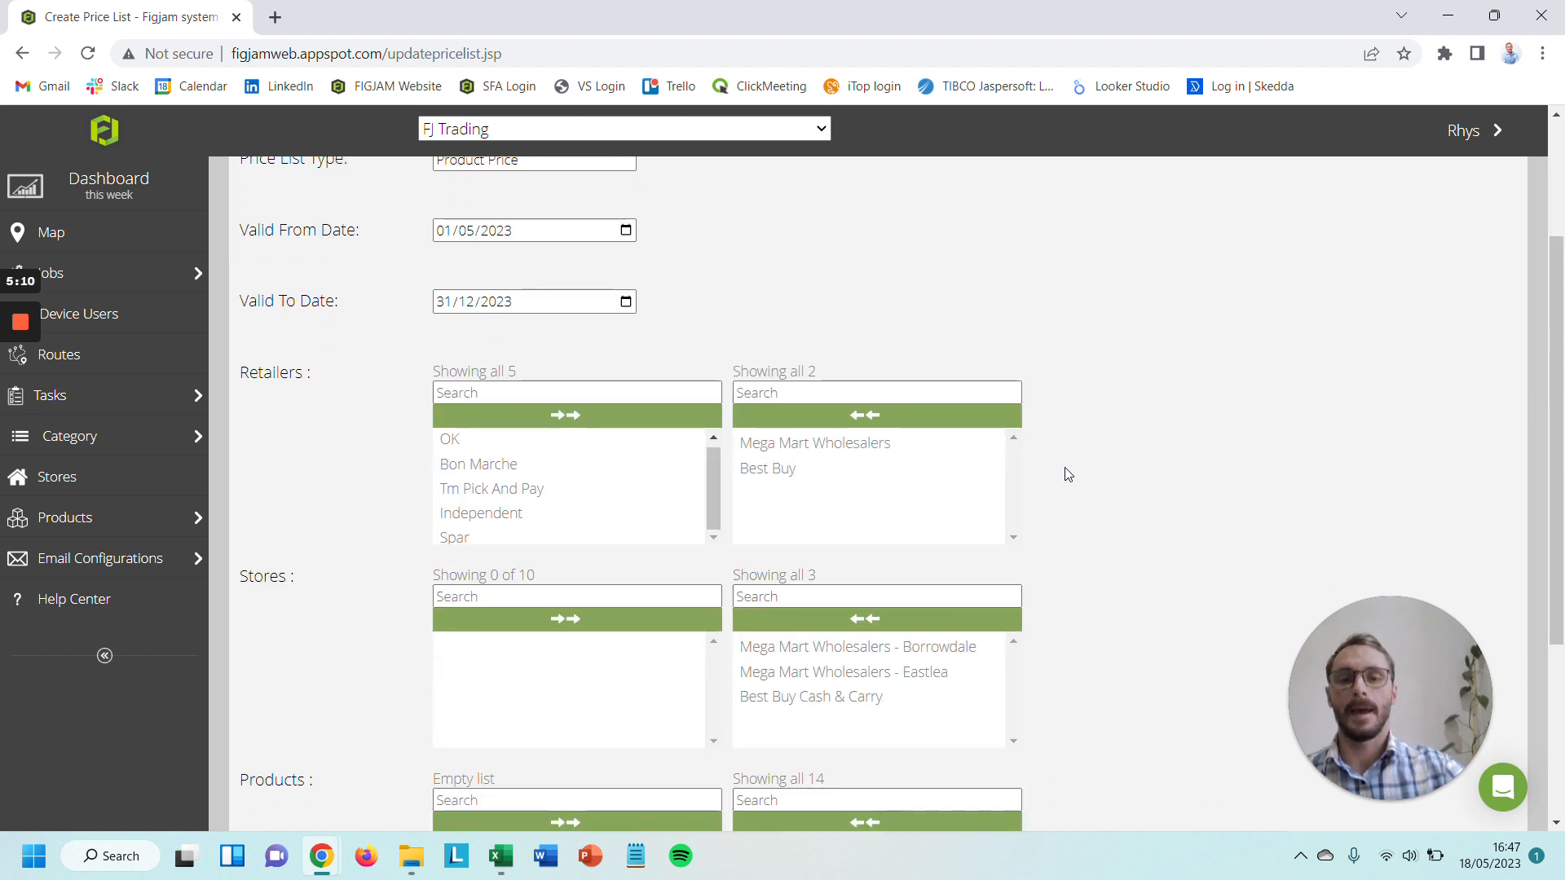
scroll(1062, 469, "down", 3)
left_click(499, 684)
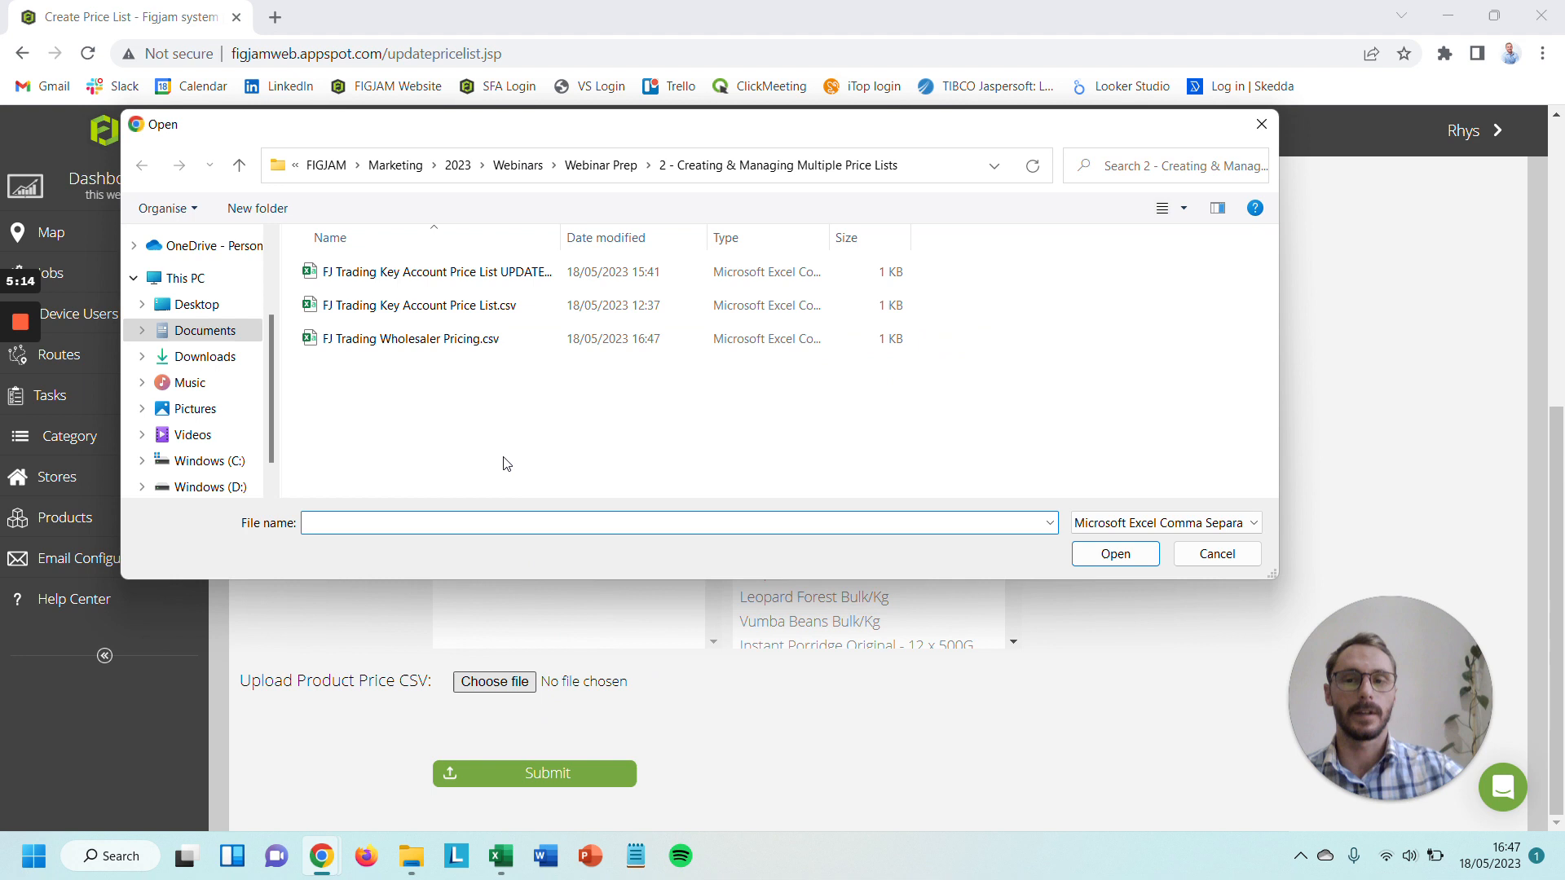
left_click(423, 344)
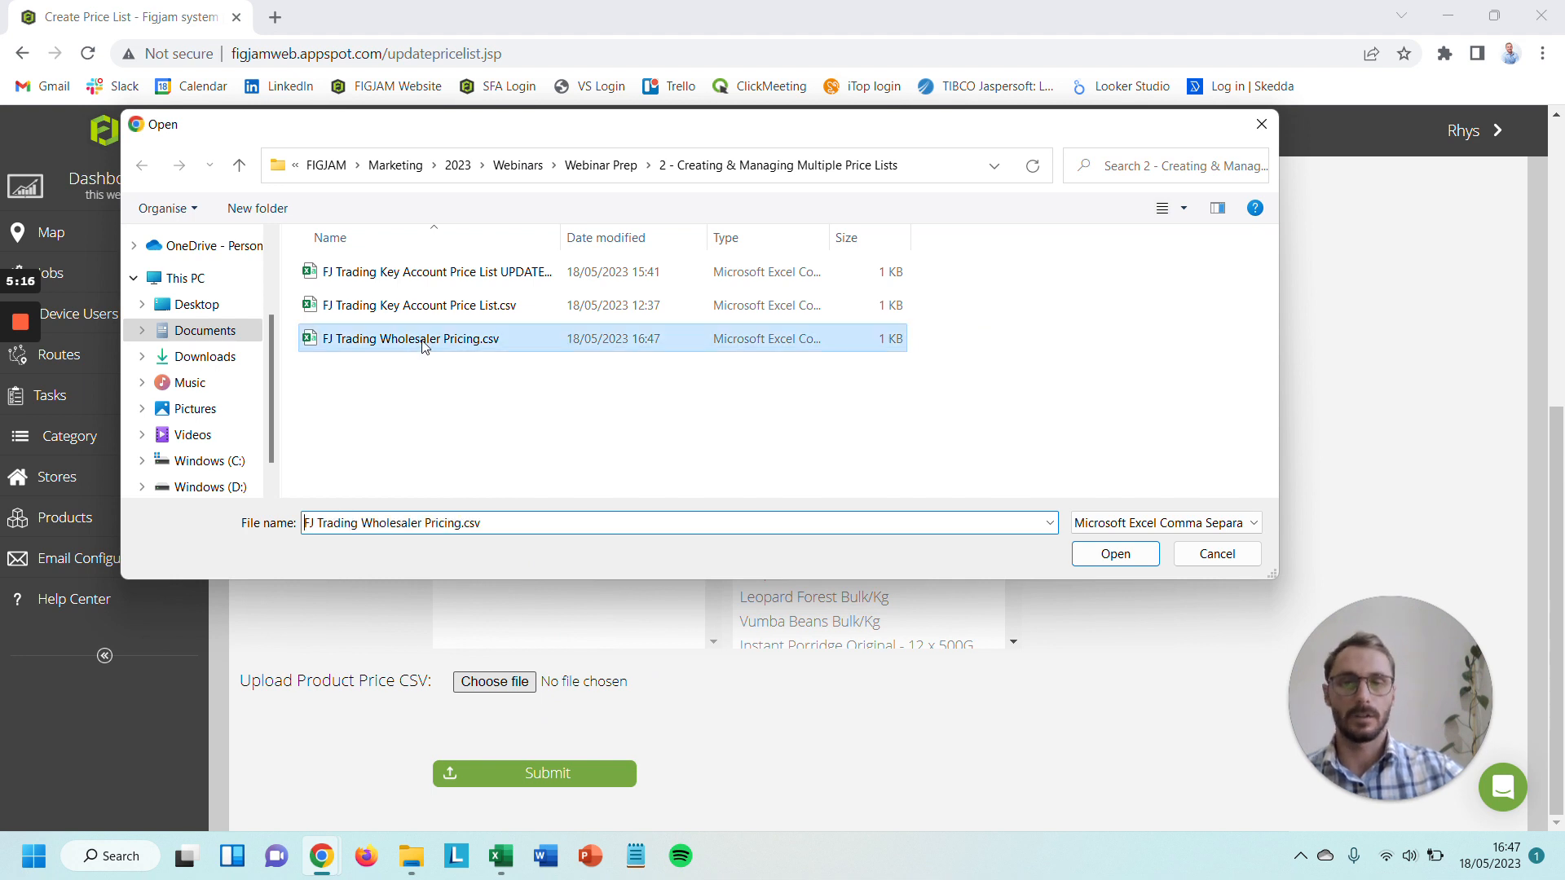
left_click(1096, 558)
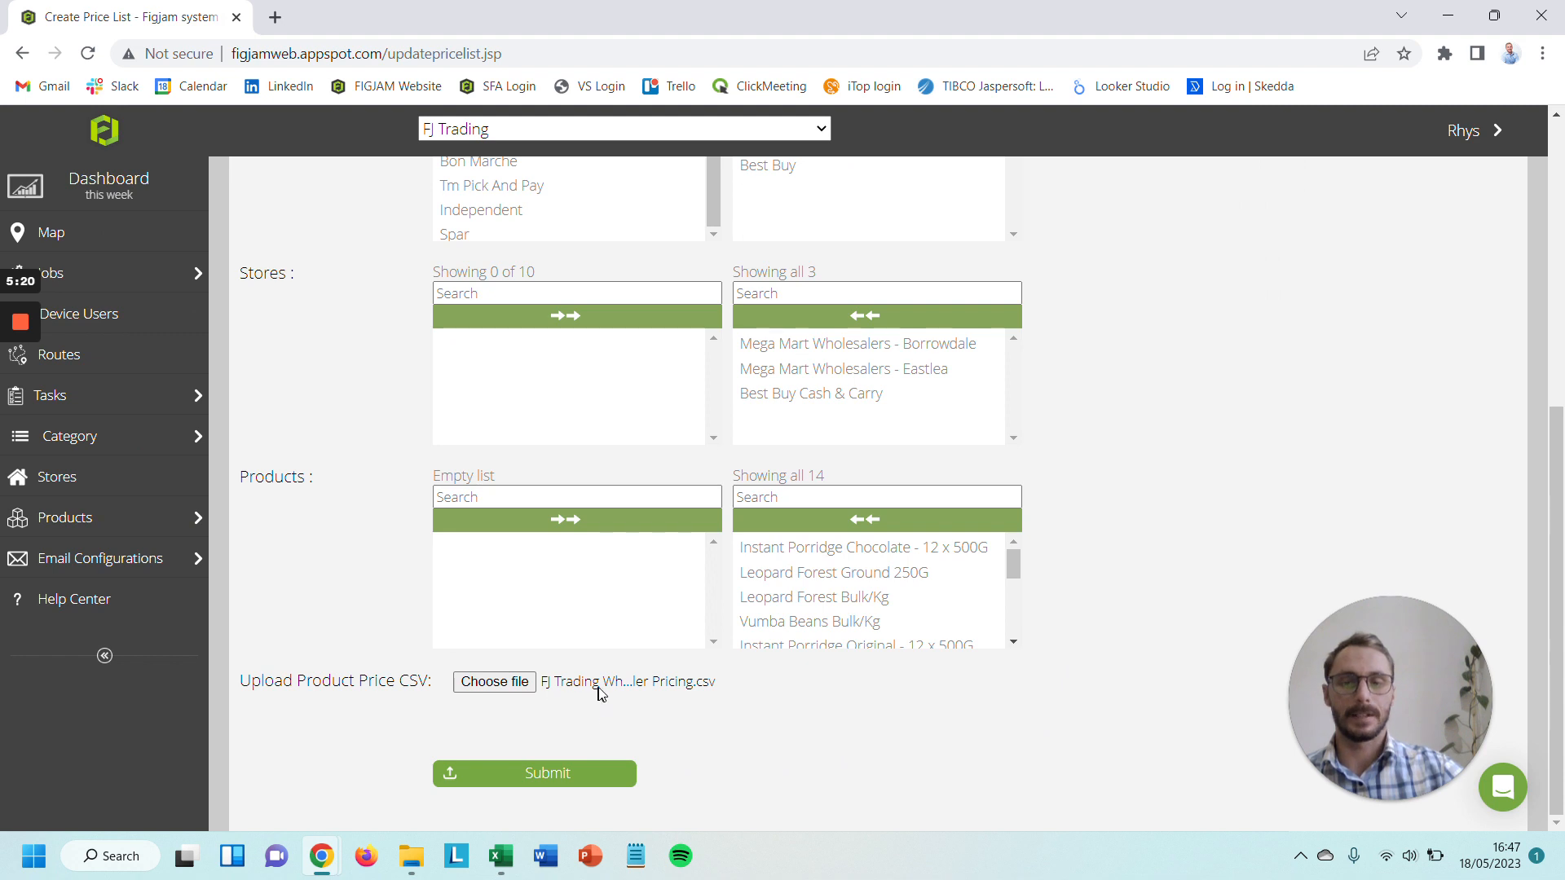
left_click(575, 775)
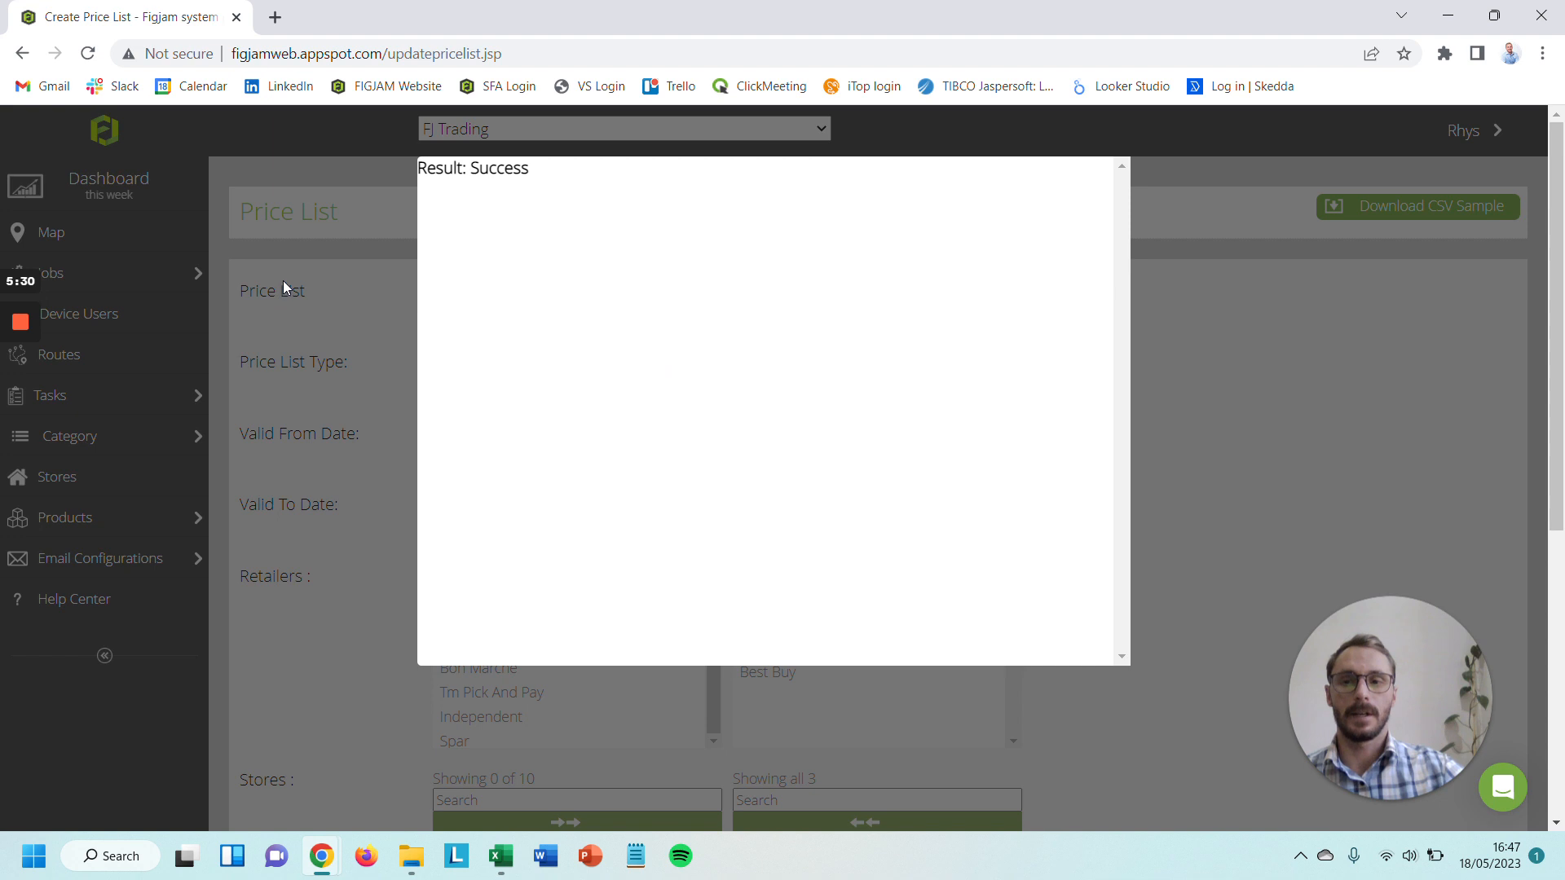
left_click(301, 263)
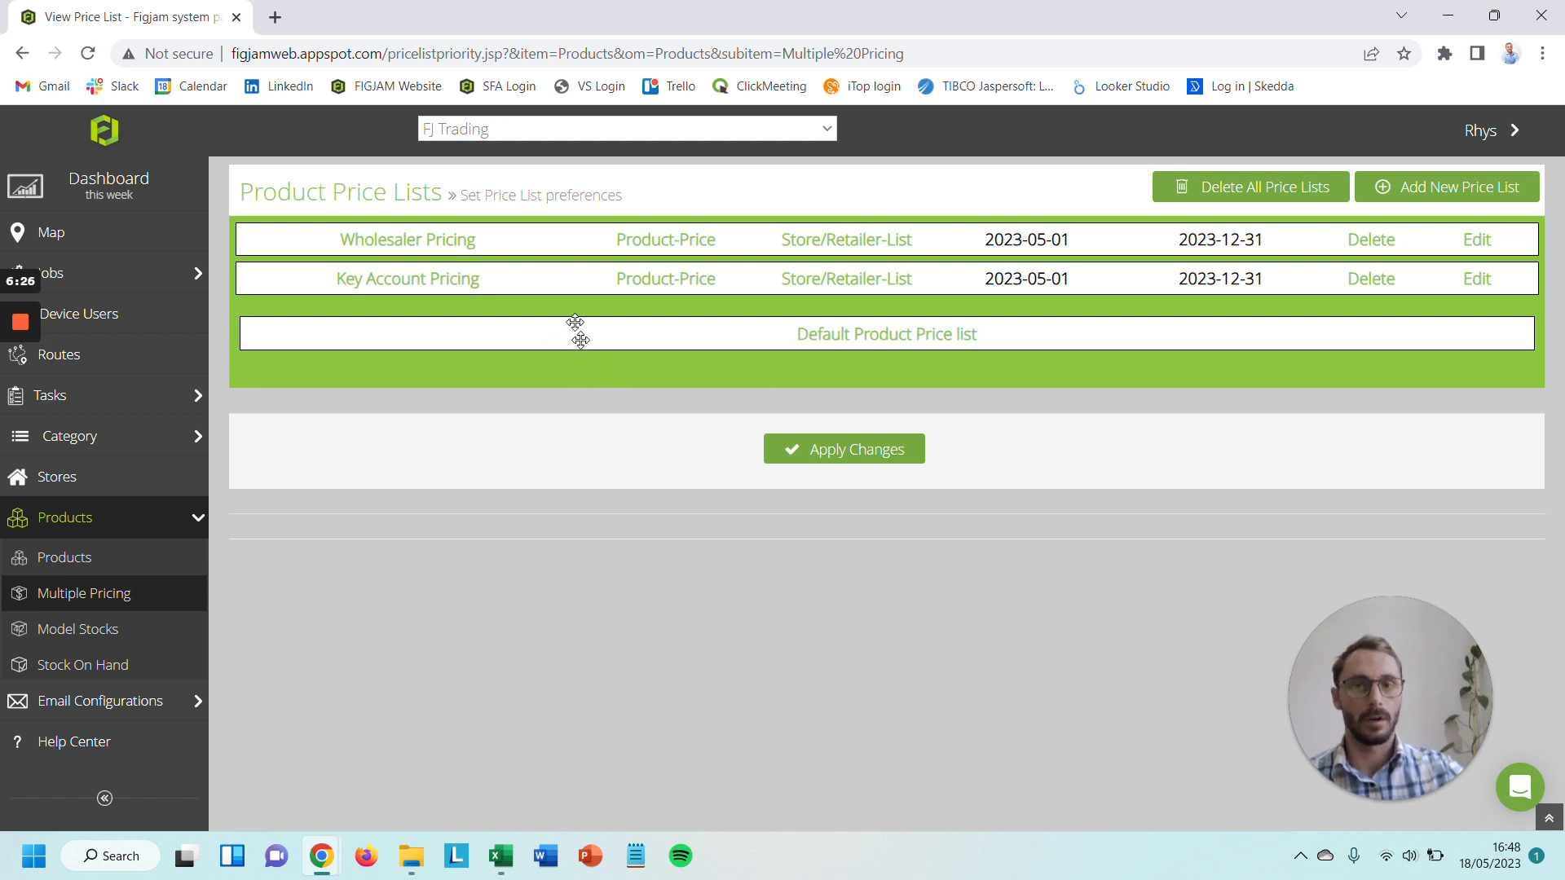
- Move Key Account Pricing above Wholesaler Pricing in the price list order and apply the changes
mouse_move(538, 272)
left_mouse_down()
mouse_move(537, 234)
mouse_move(541, 308)
mouse_move(539, 243)
mouse_move(565, 287)
left_mouse_up()
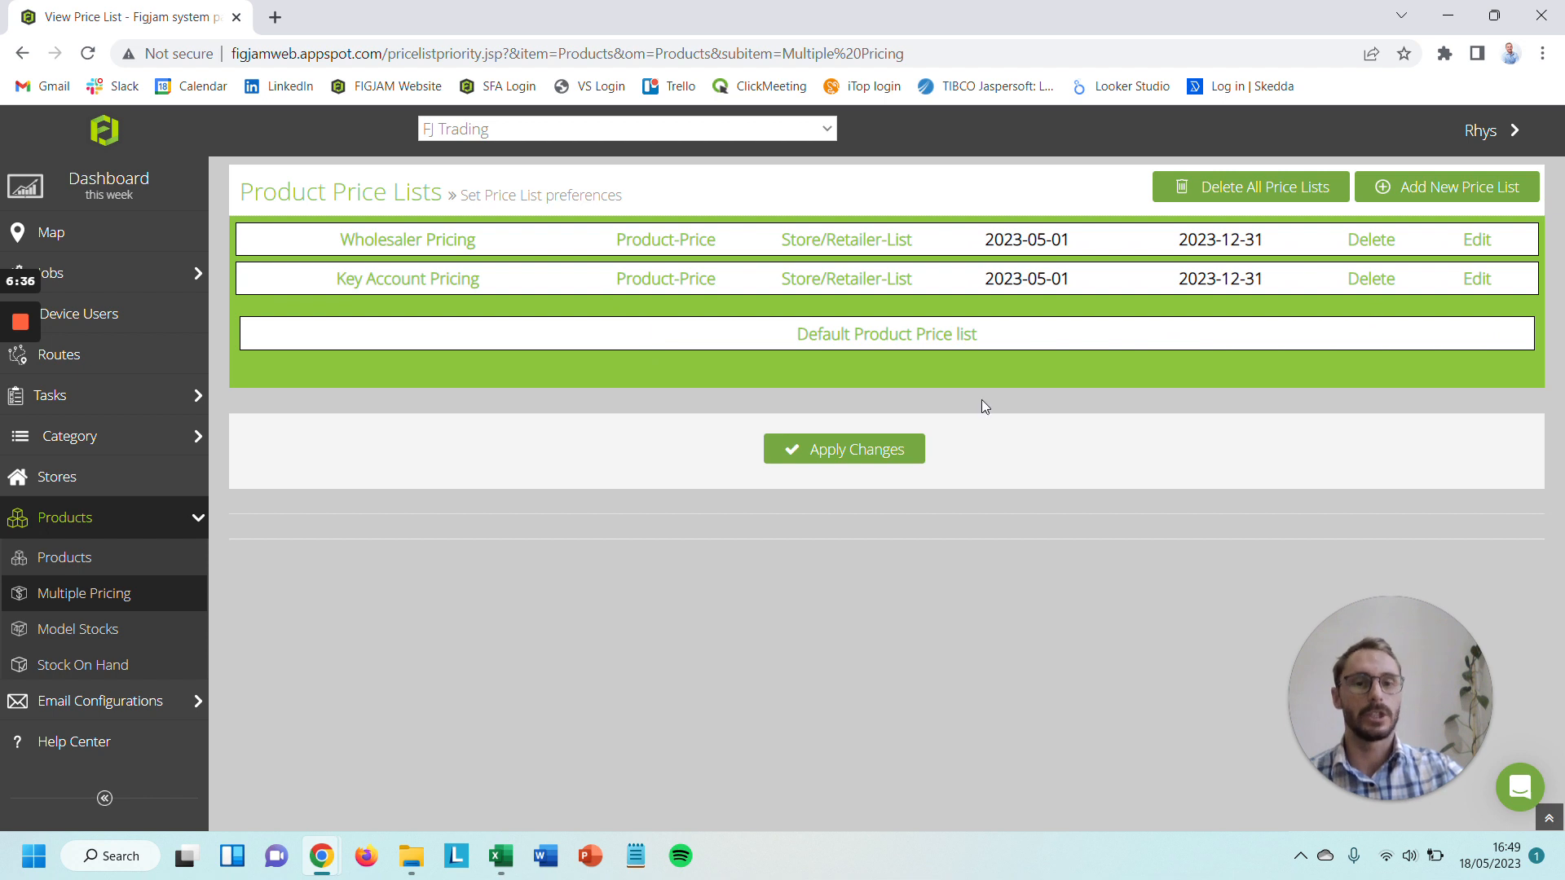
left_click(848, 458)
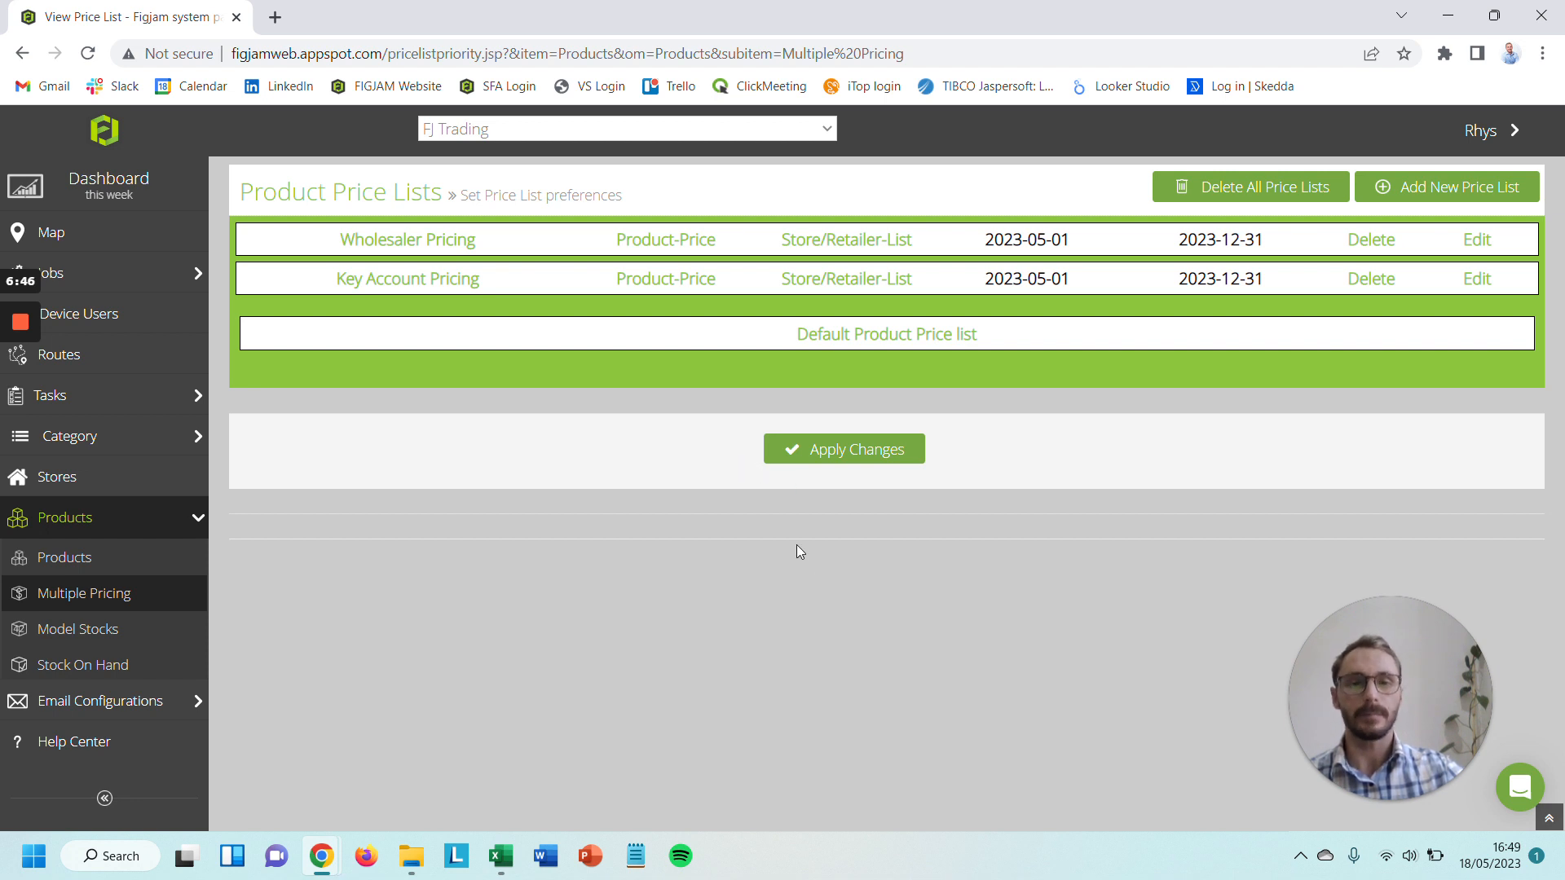
left_click_drag(524, 280, 524, 233)
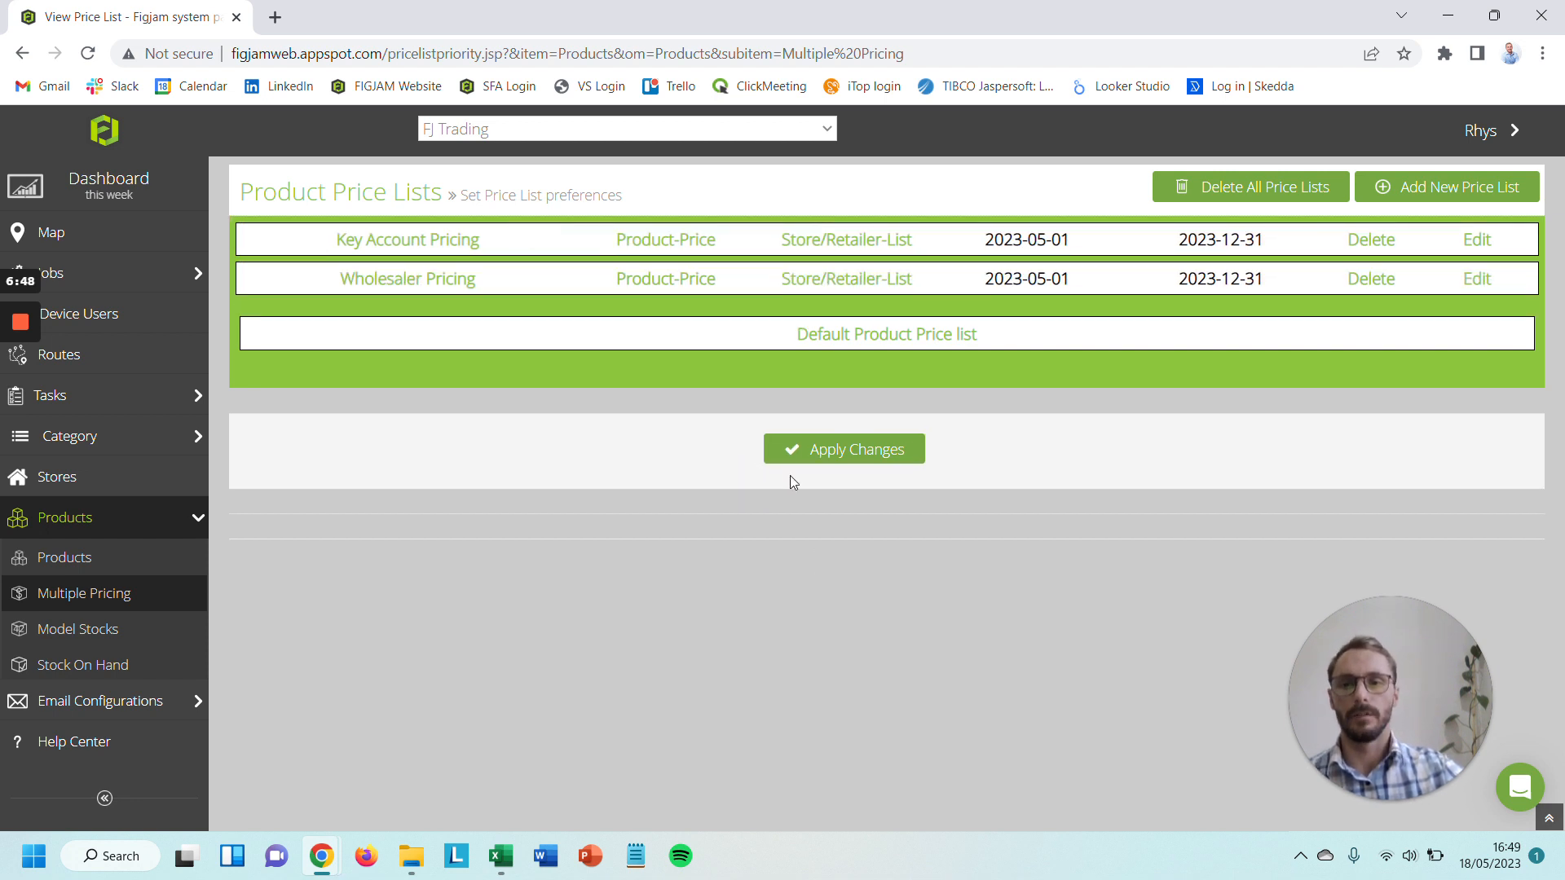
left_click(793, 456)
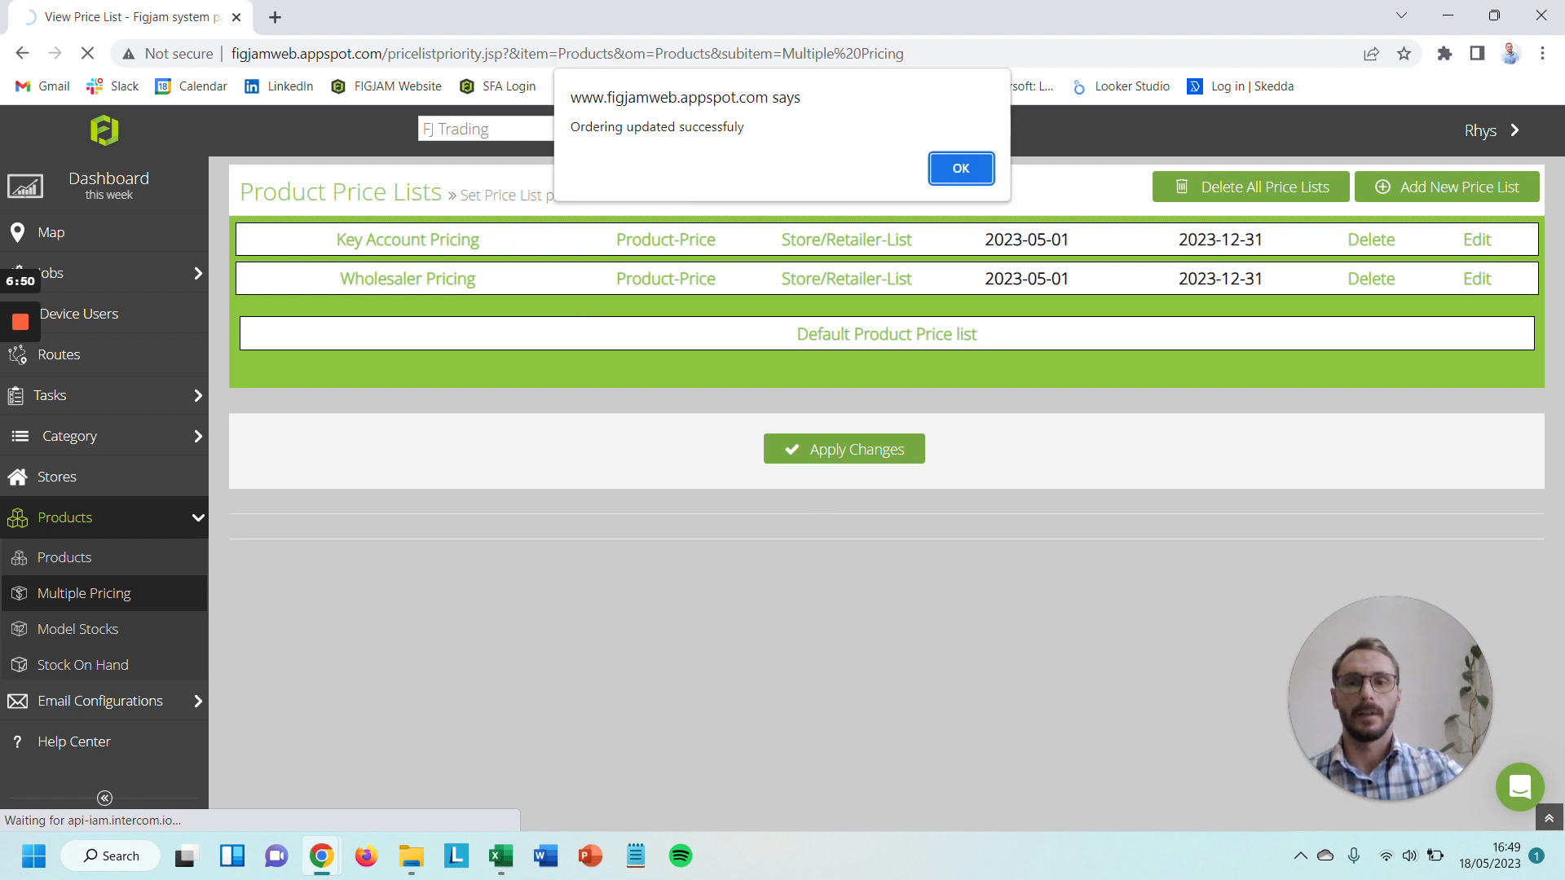
left_click(962, 170)
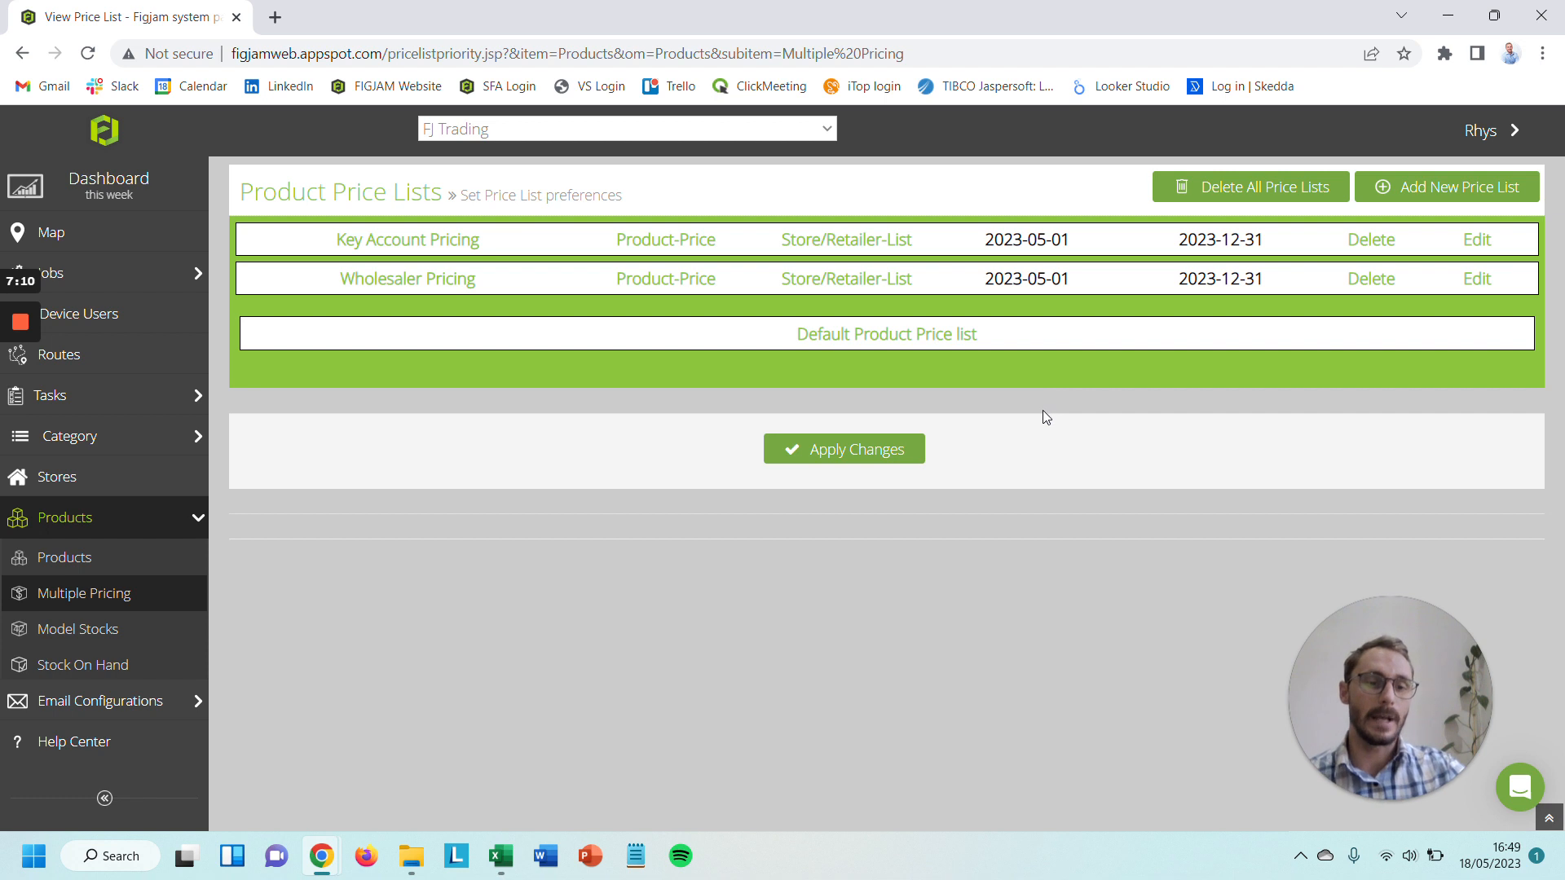
- Open the Key Account Pricing price list for editing
left_click(1478, 245)
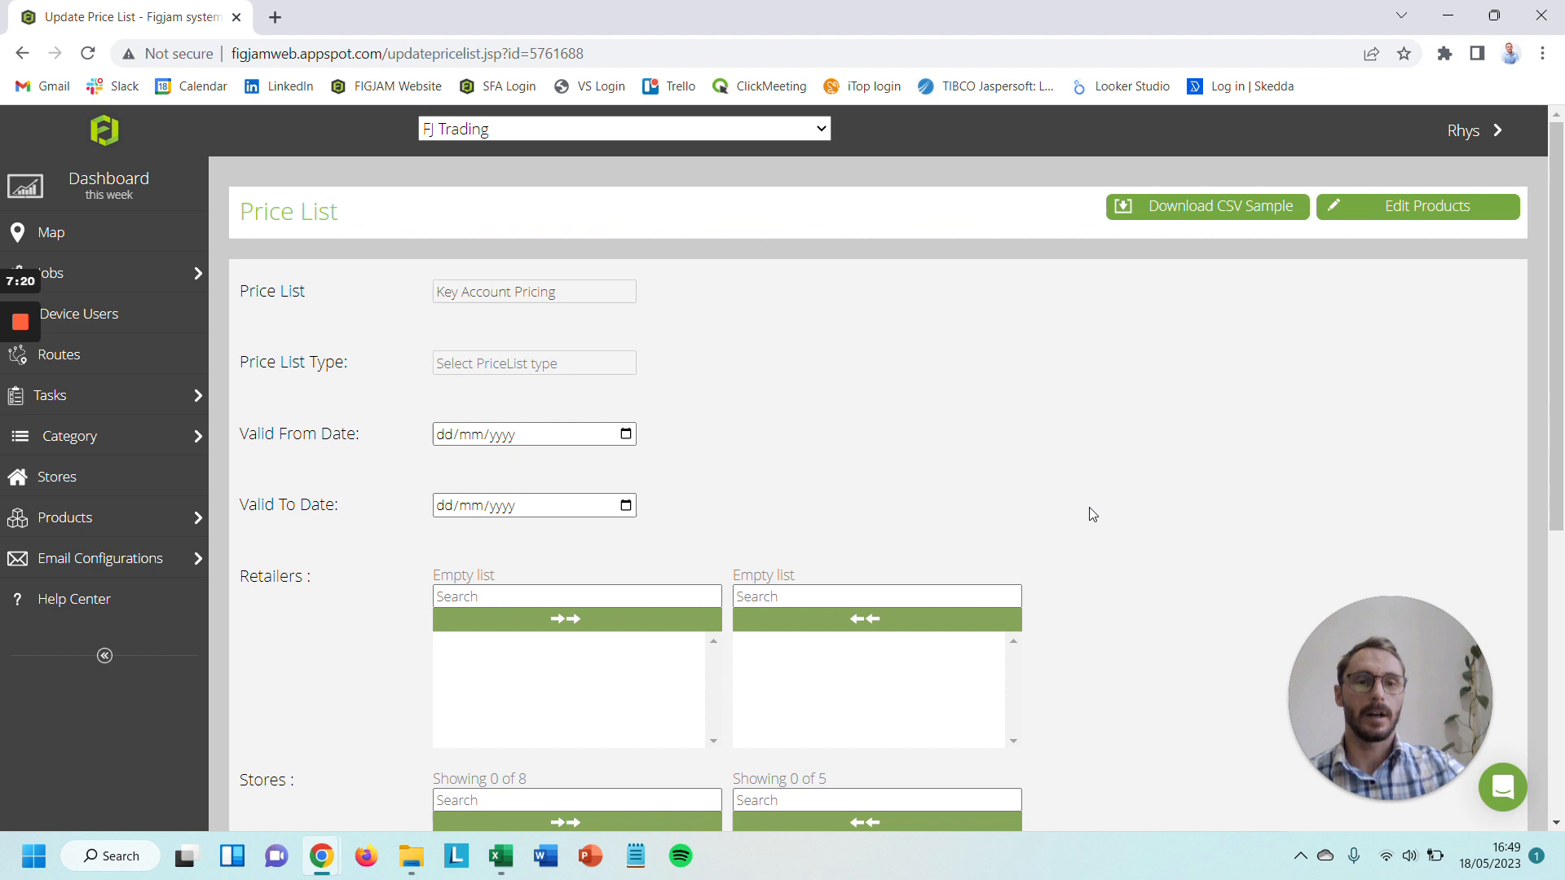
scroll(1093, 514, "down", 1)
scroll(1117, 489, "up", 1)
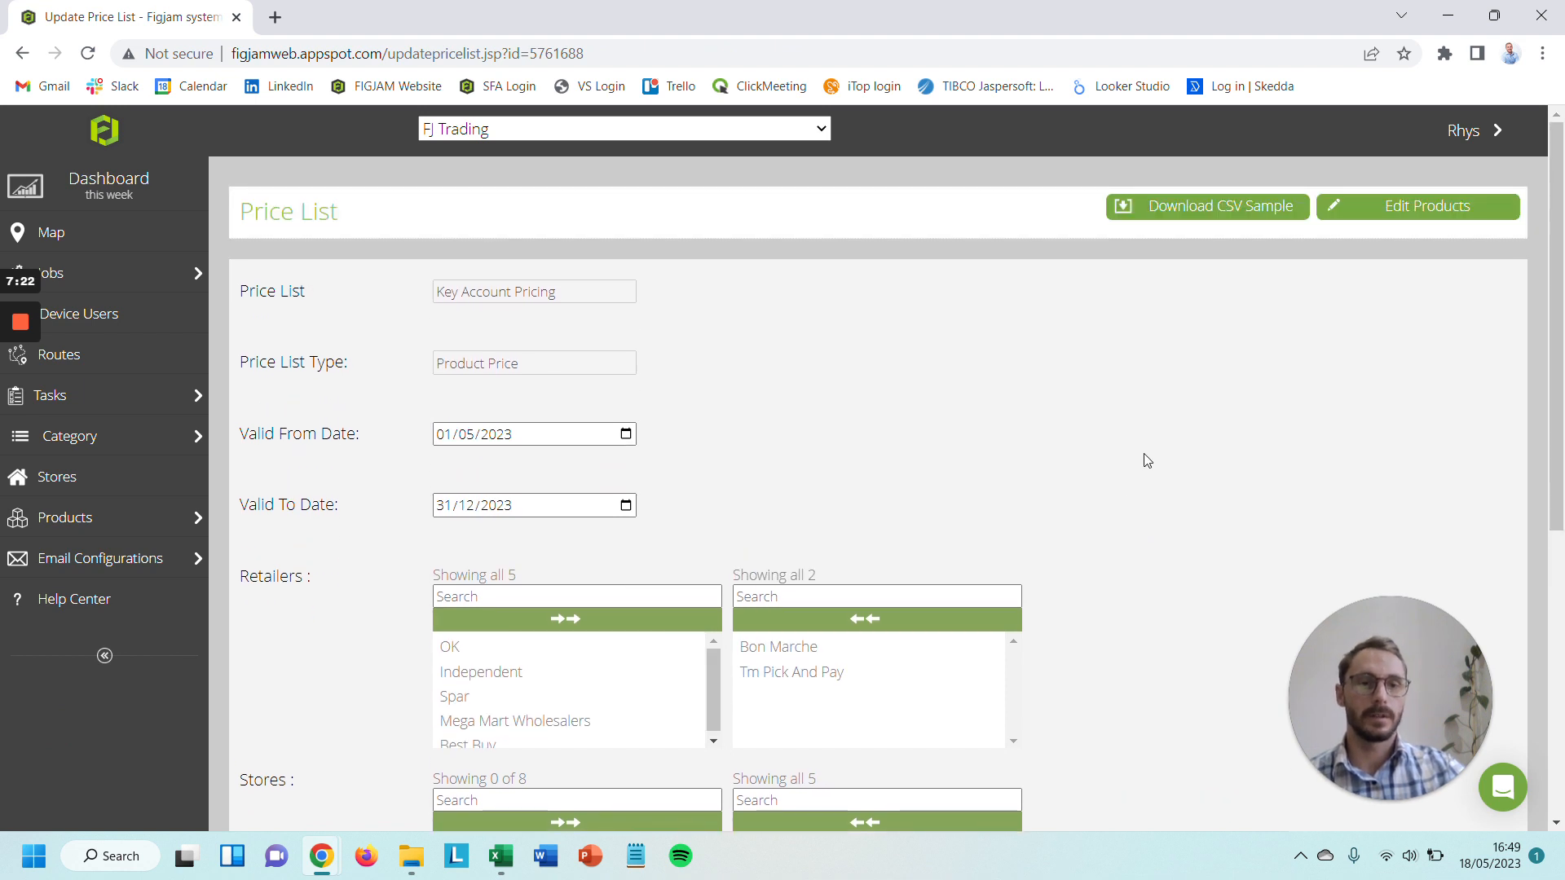
- Try prices of 23 for Soap Cool and 25 for Soap Original in the online product editor, and return to the price list without submitting
left_click(1433, 214)
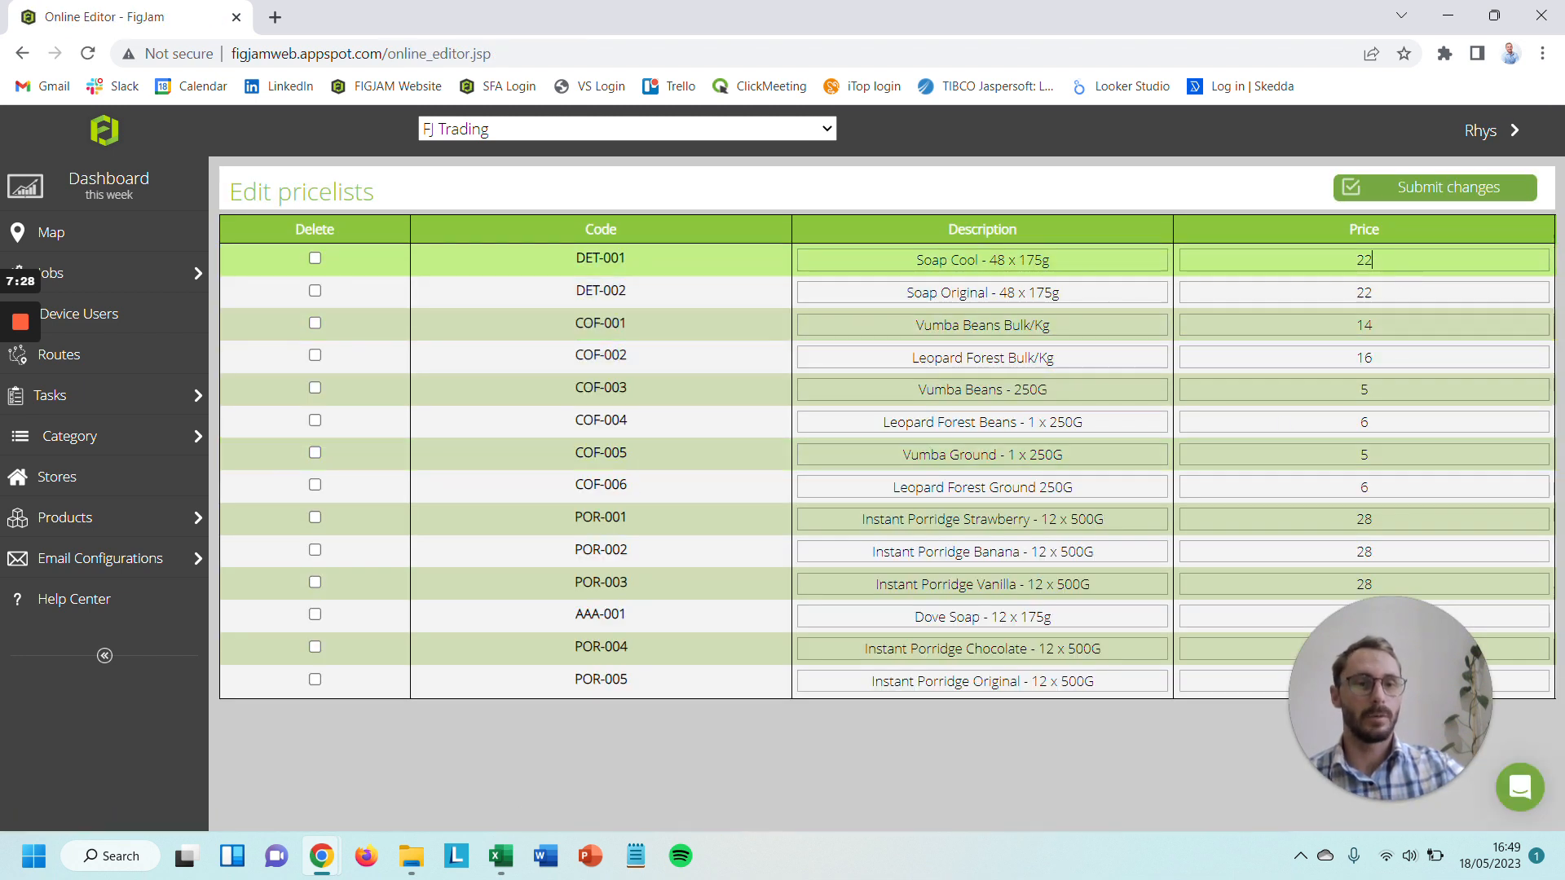
left_click(1373, 260)
key("BackSpace")
type("3")
left_click(1373, 292)
key("BackSpace")
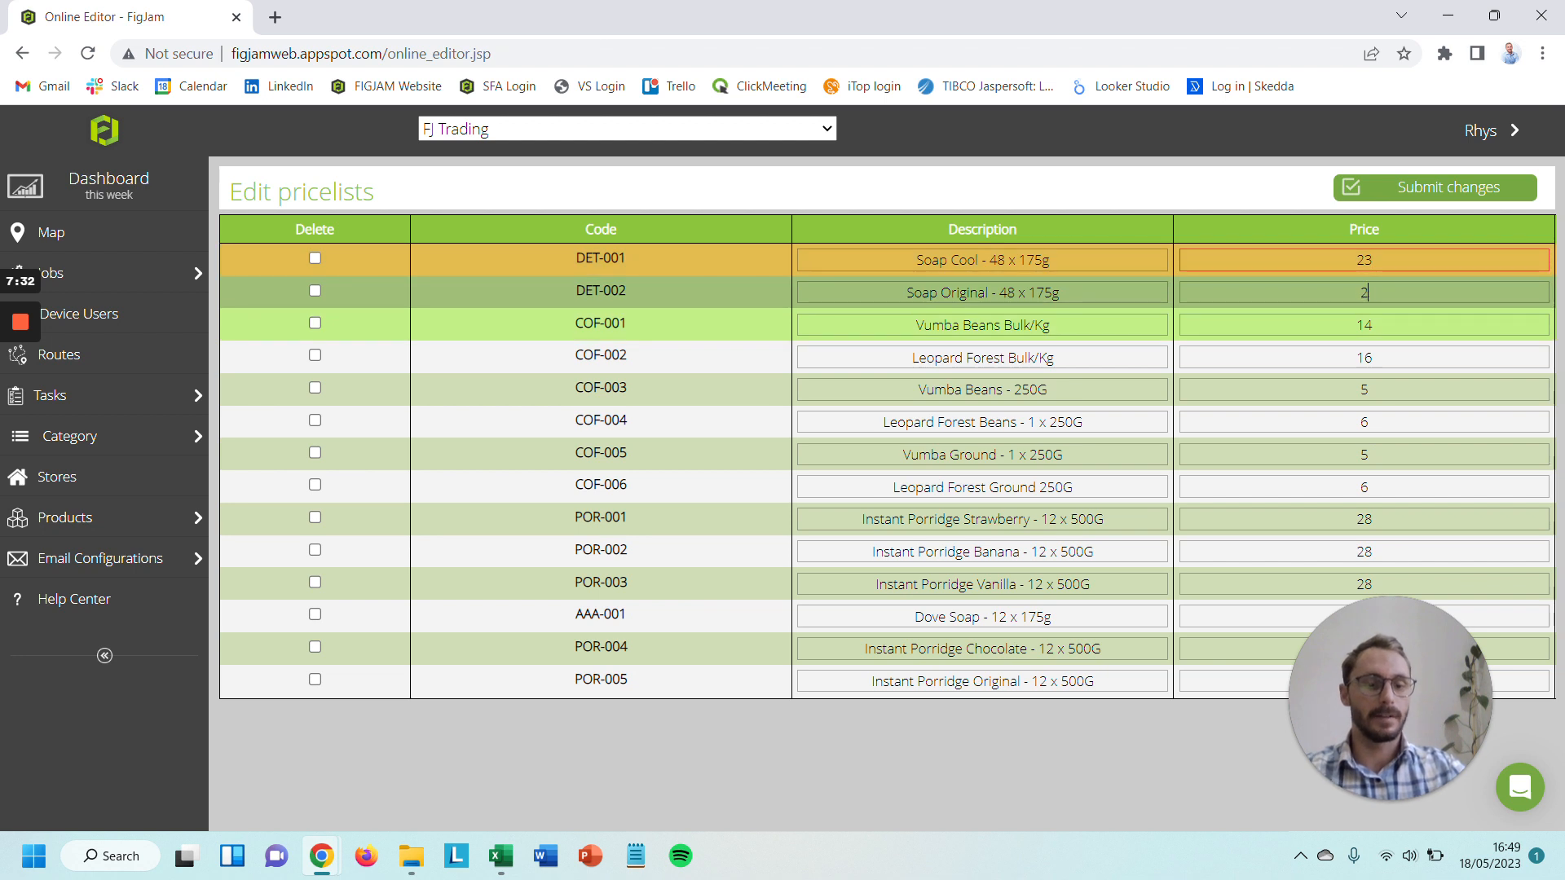
type("5")
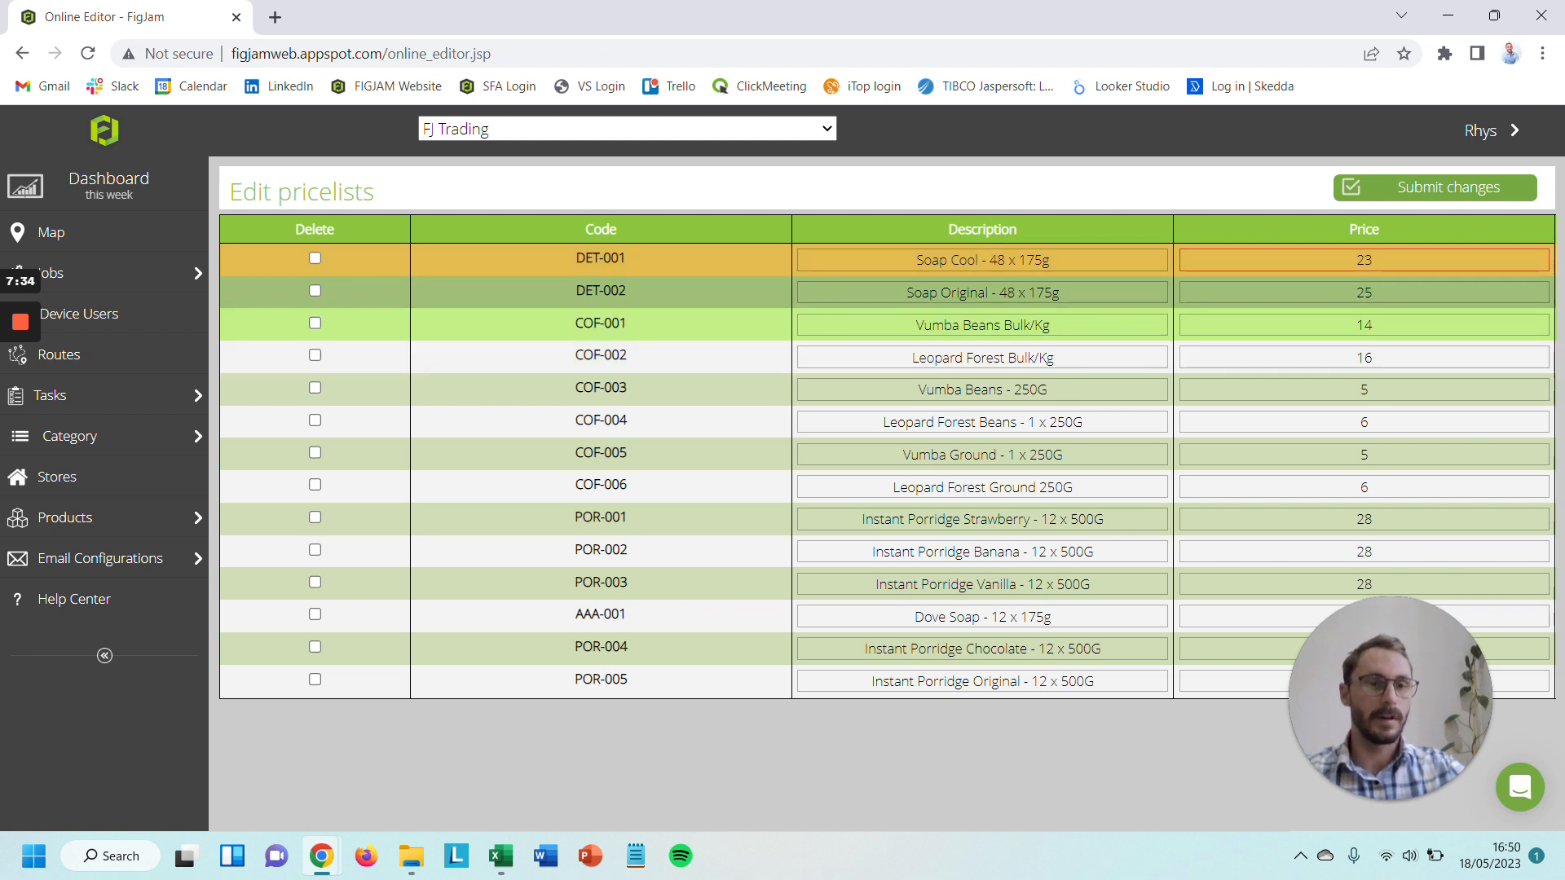
left_click(1373, 326)
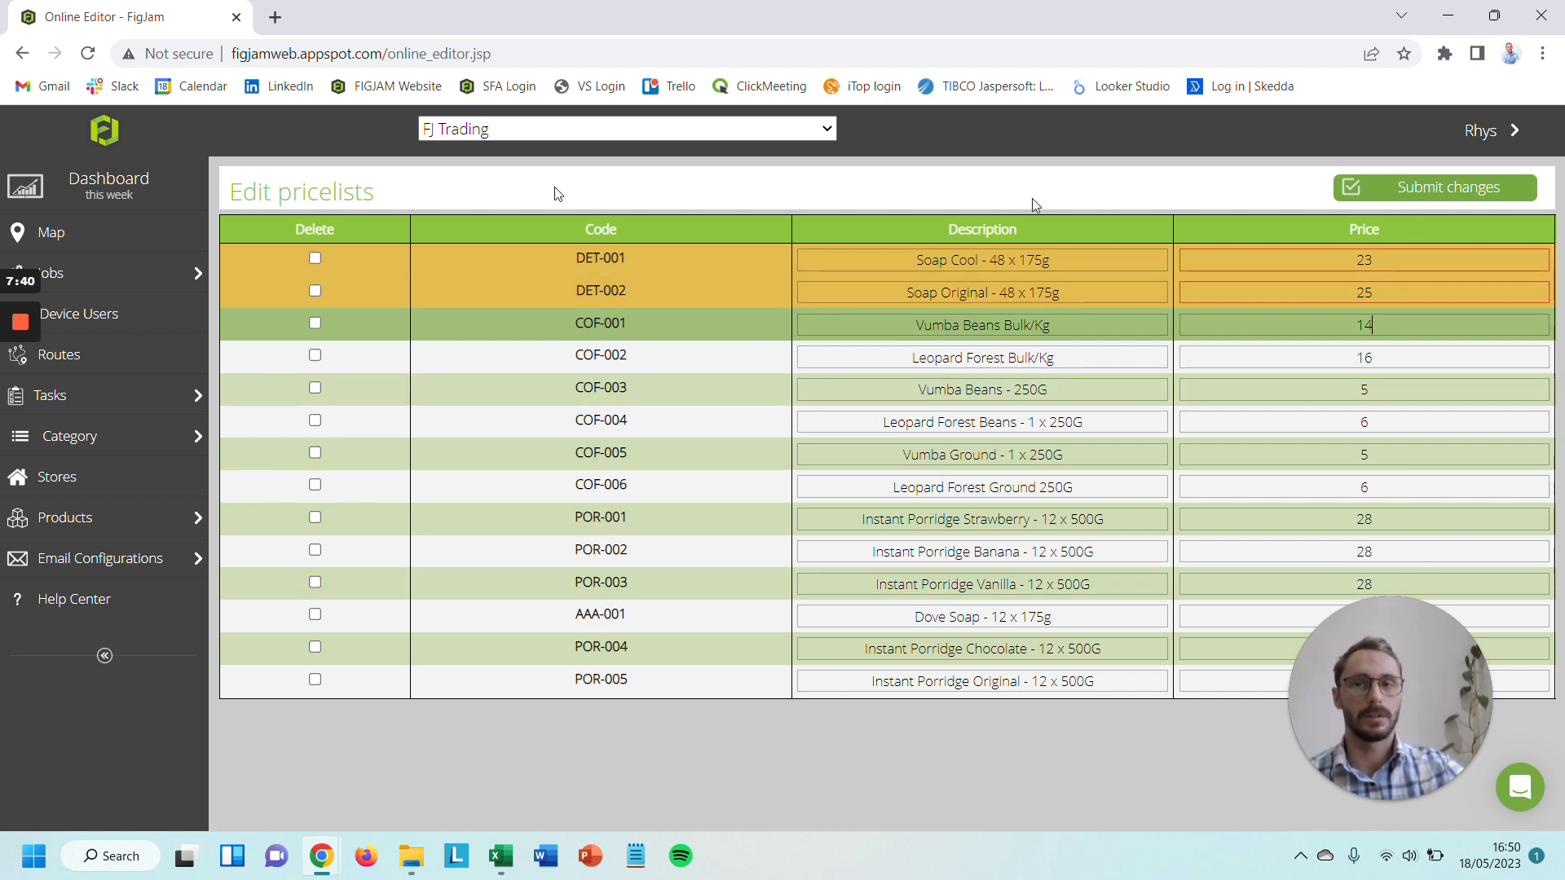
left_click(22, 53)
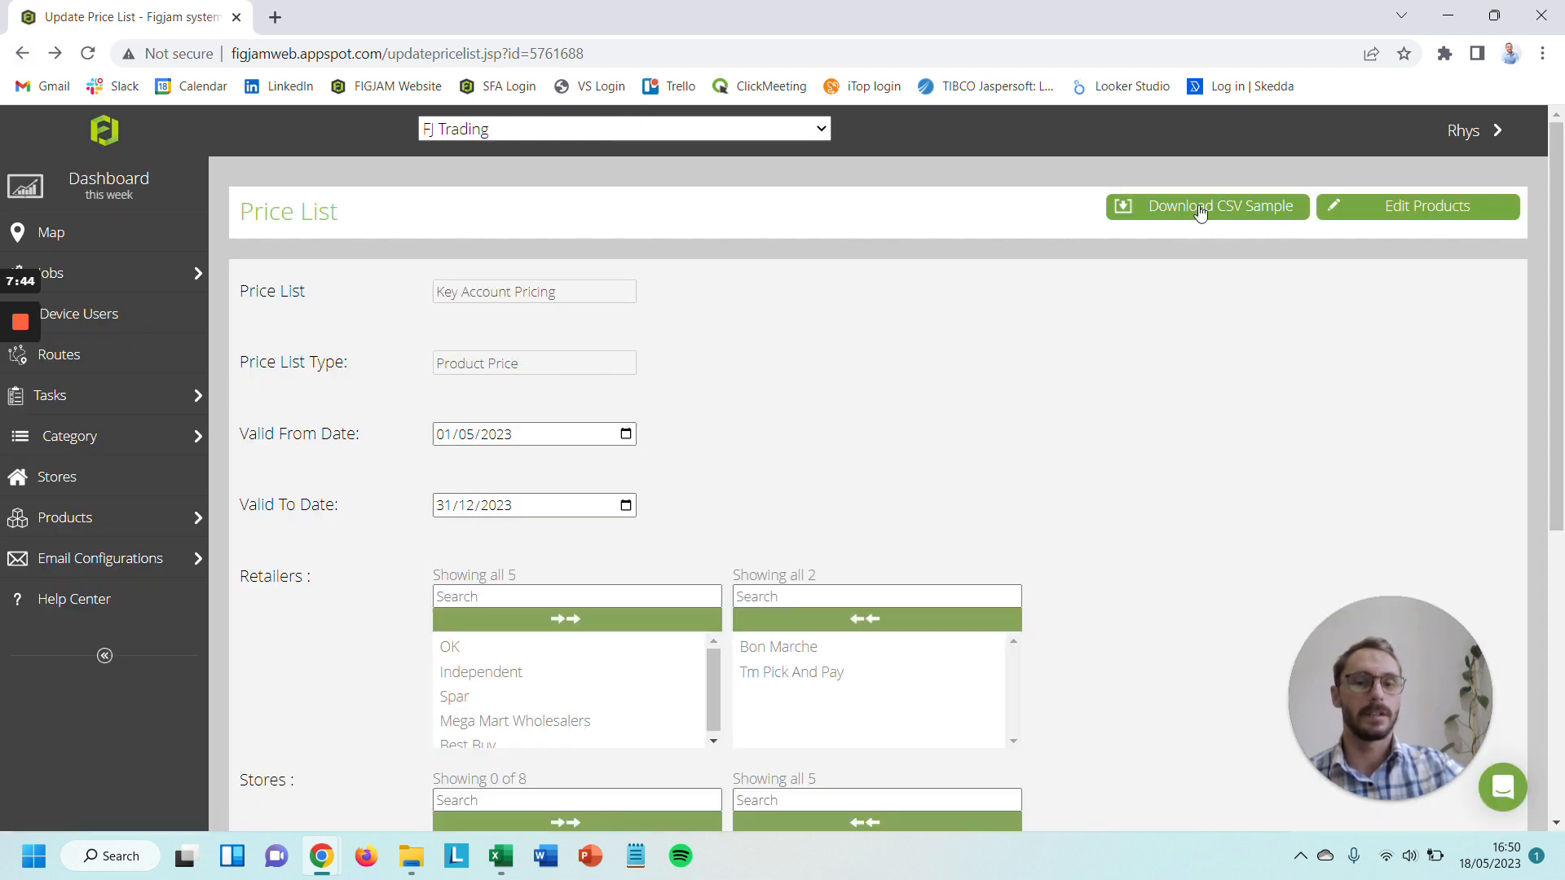
- Download the Key Account Pricing CSV sample and review the old prices in FJ Trading Key Account Price List UPDATE.csv in Excel
left_click(1227, 215)
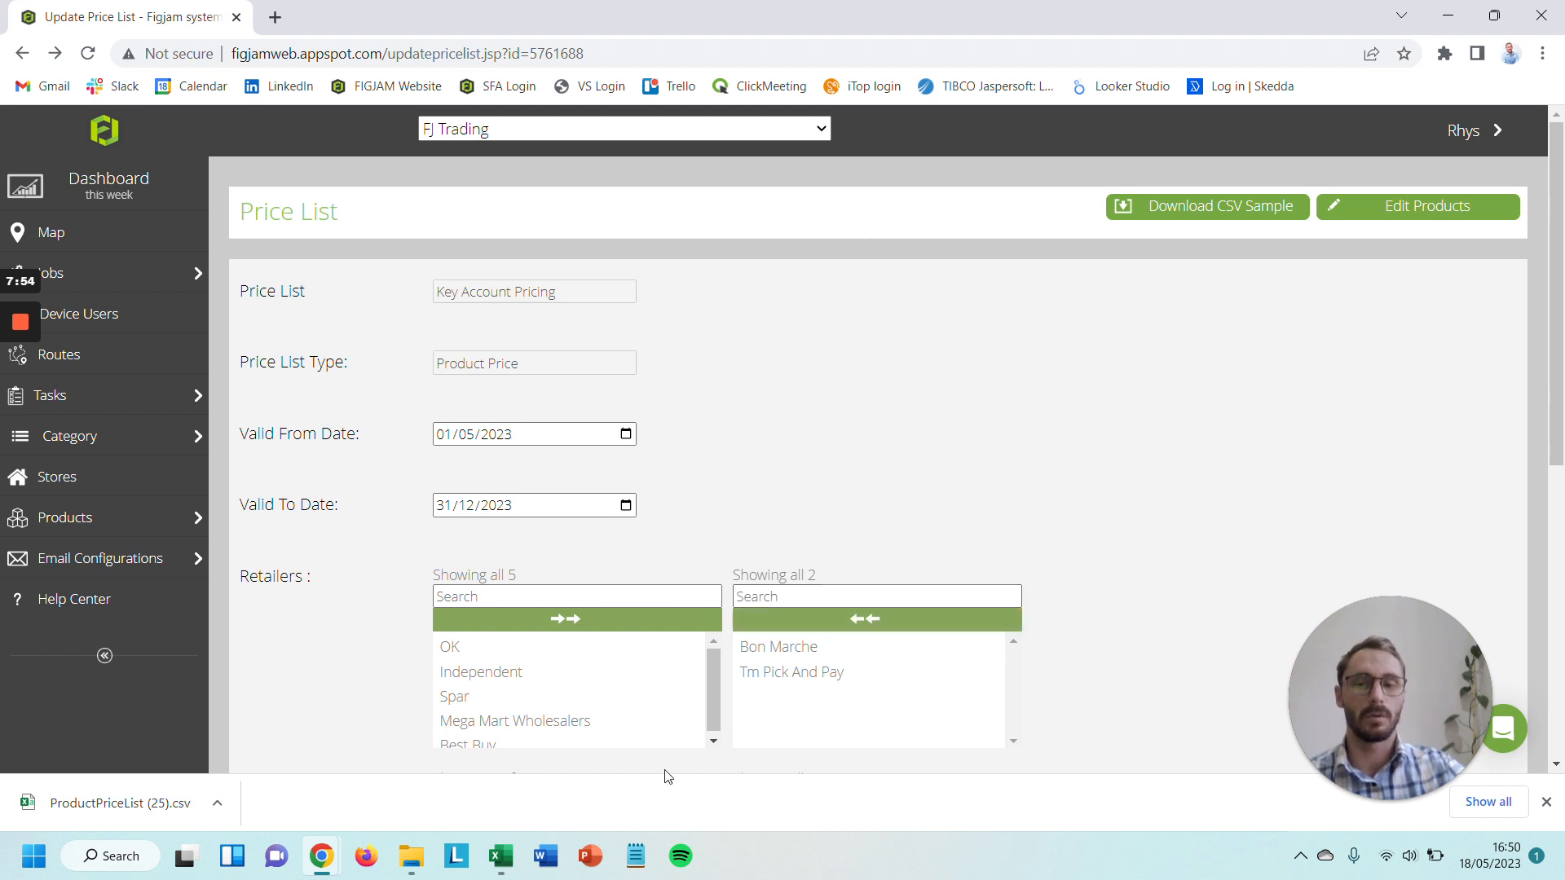
left_click(1547, 802)
mouse_move(507, 856)
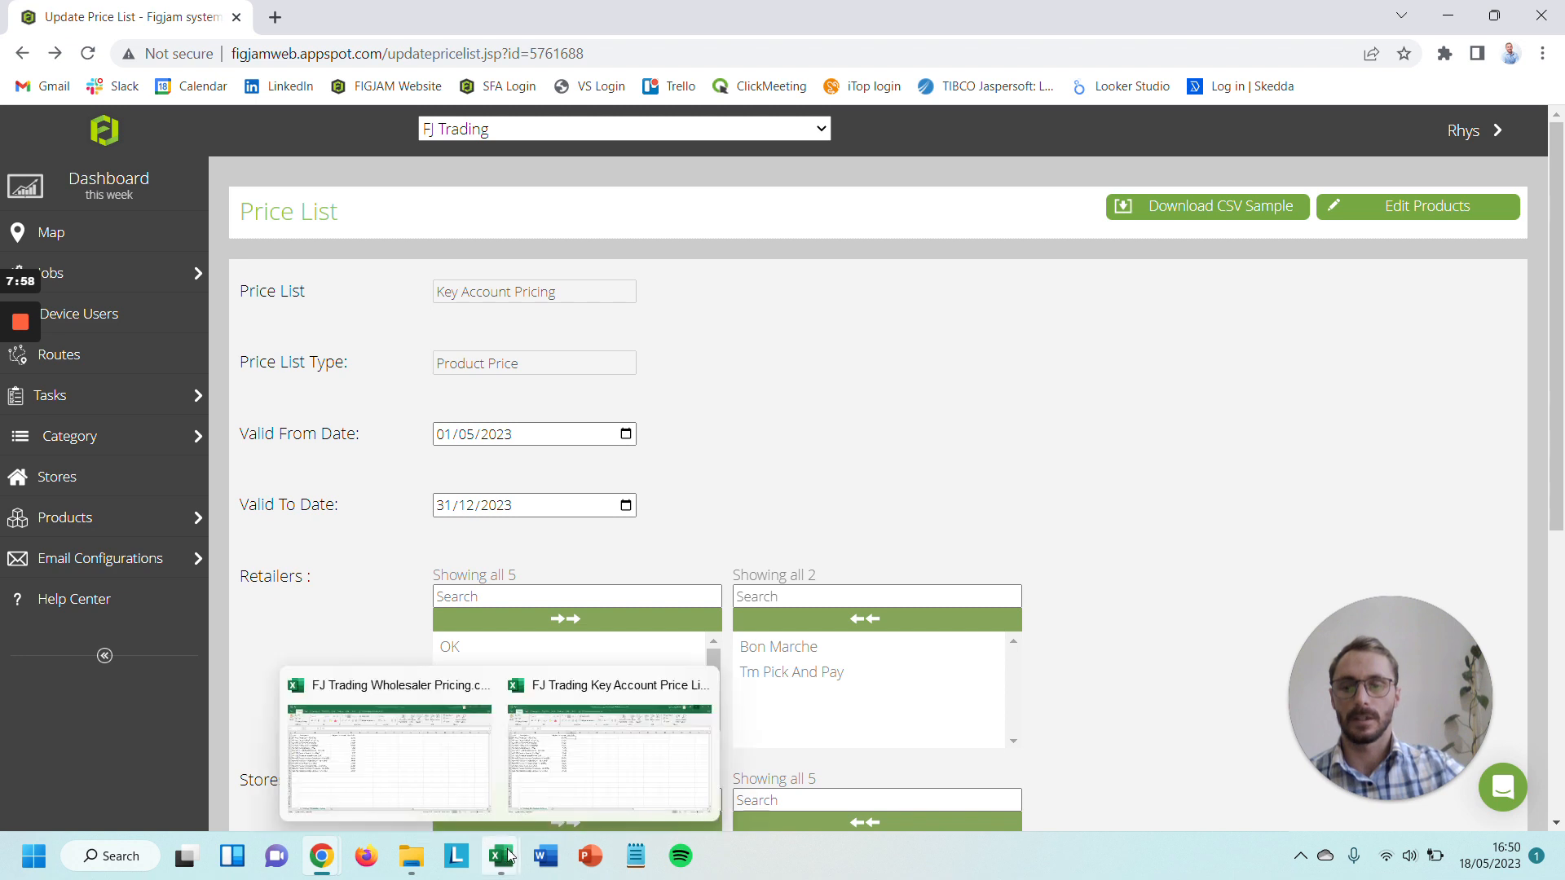
left_click(564, 758)
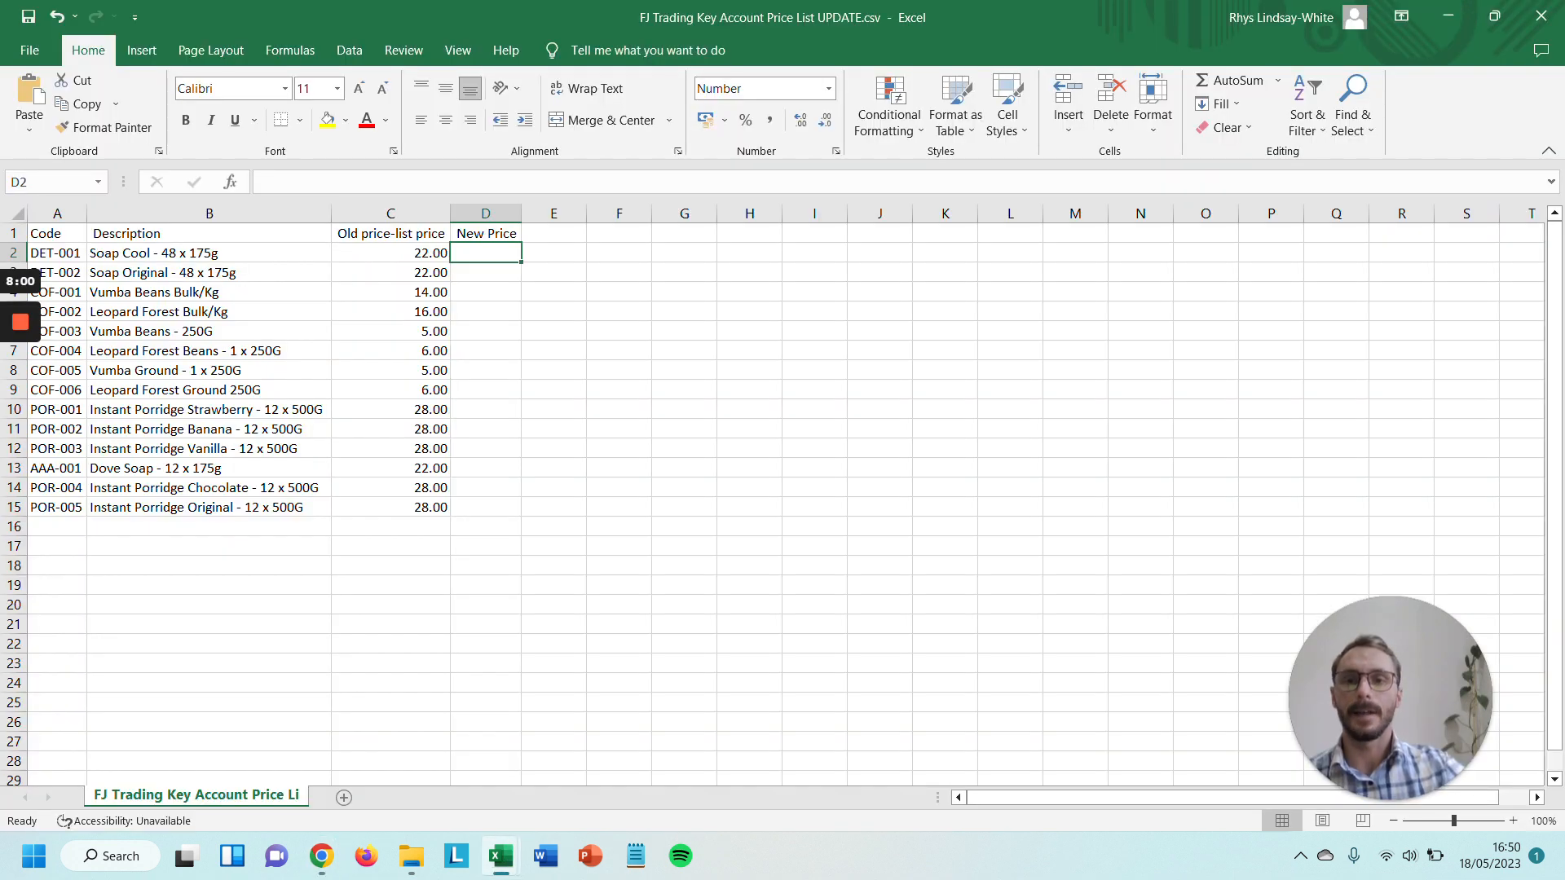
left_click_drag(392, 253, 392, 507)
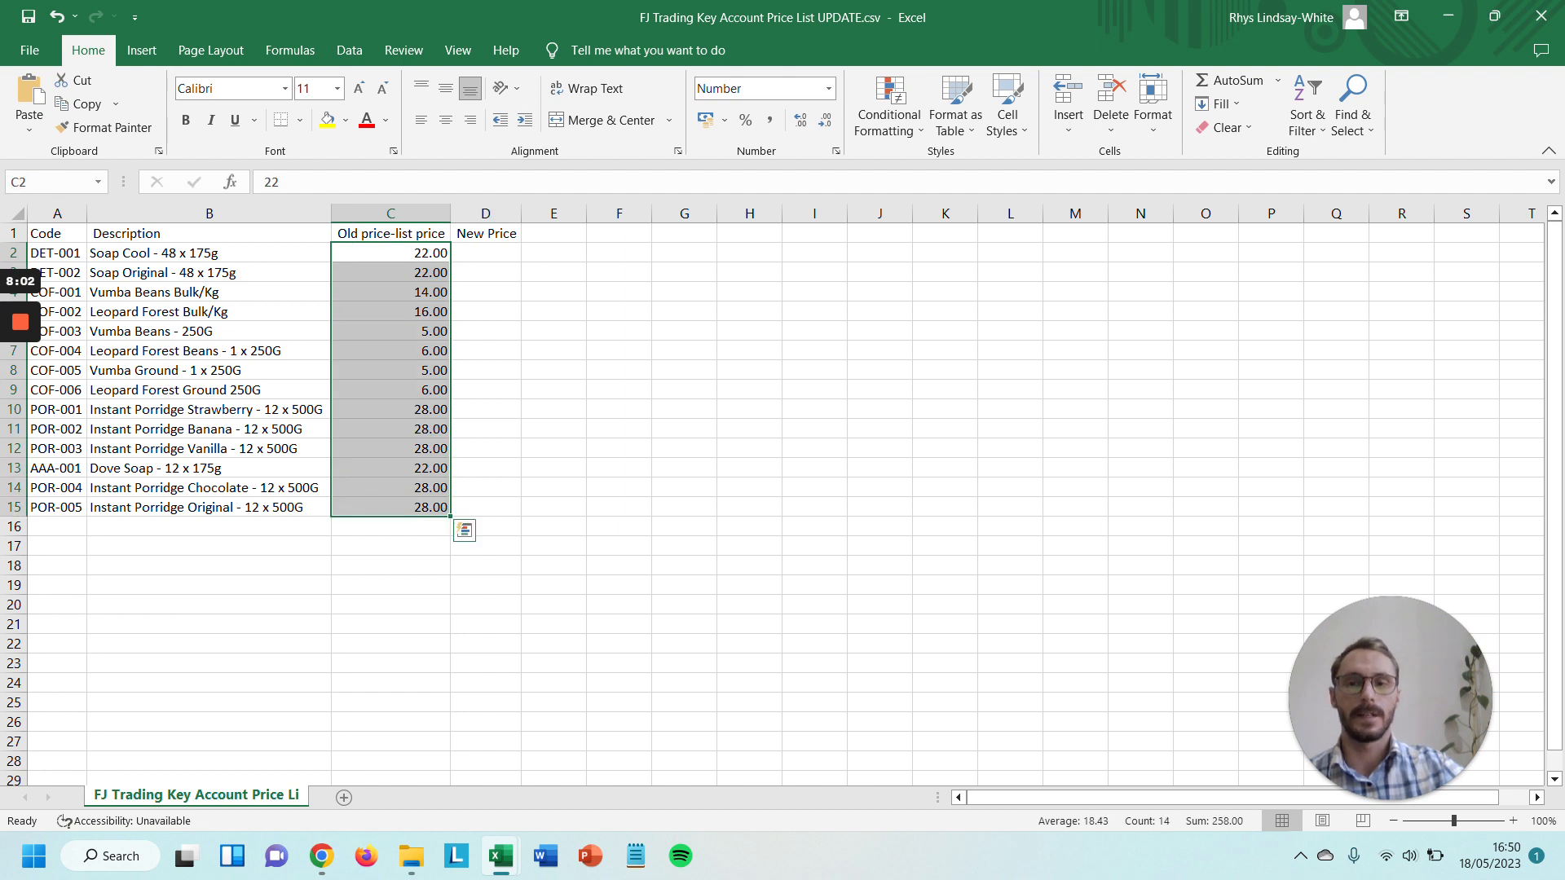
- Enter new prices of 21 for Soap Cool and Soap Original, 14 for Vumba Beans Bulk/Kg and 16 for Leopard Forest Bulk/Kg
left_click(486, 253)
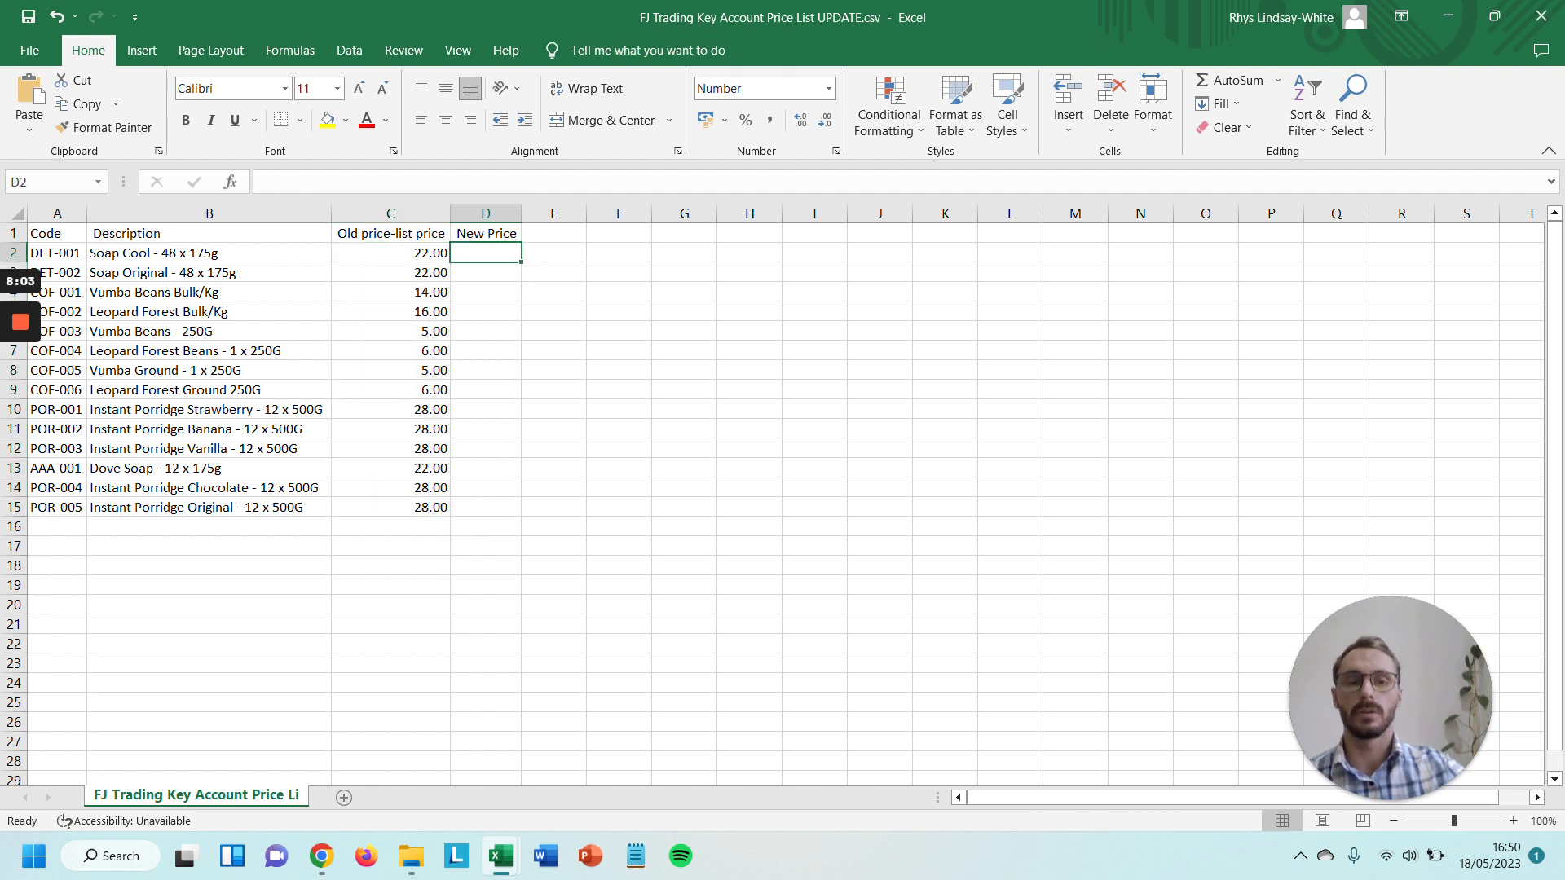
type("21")
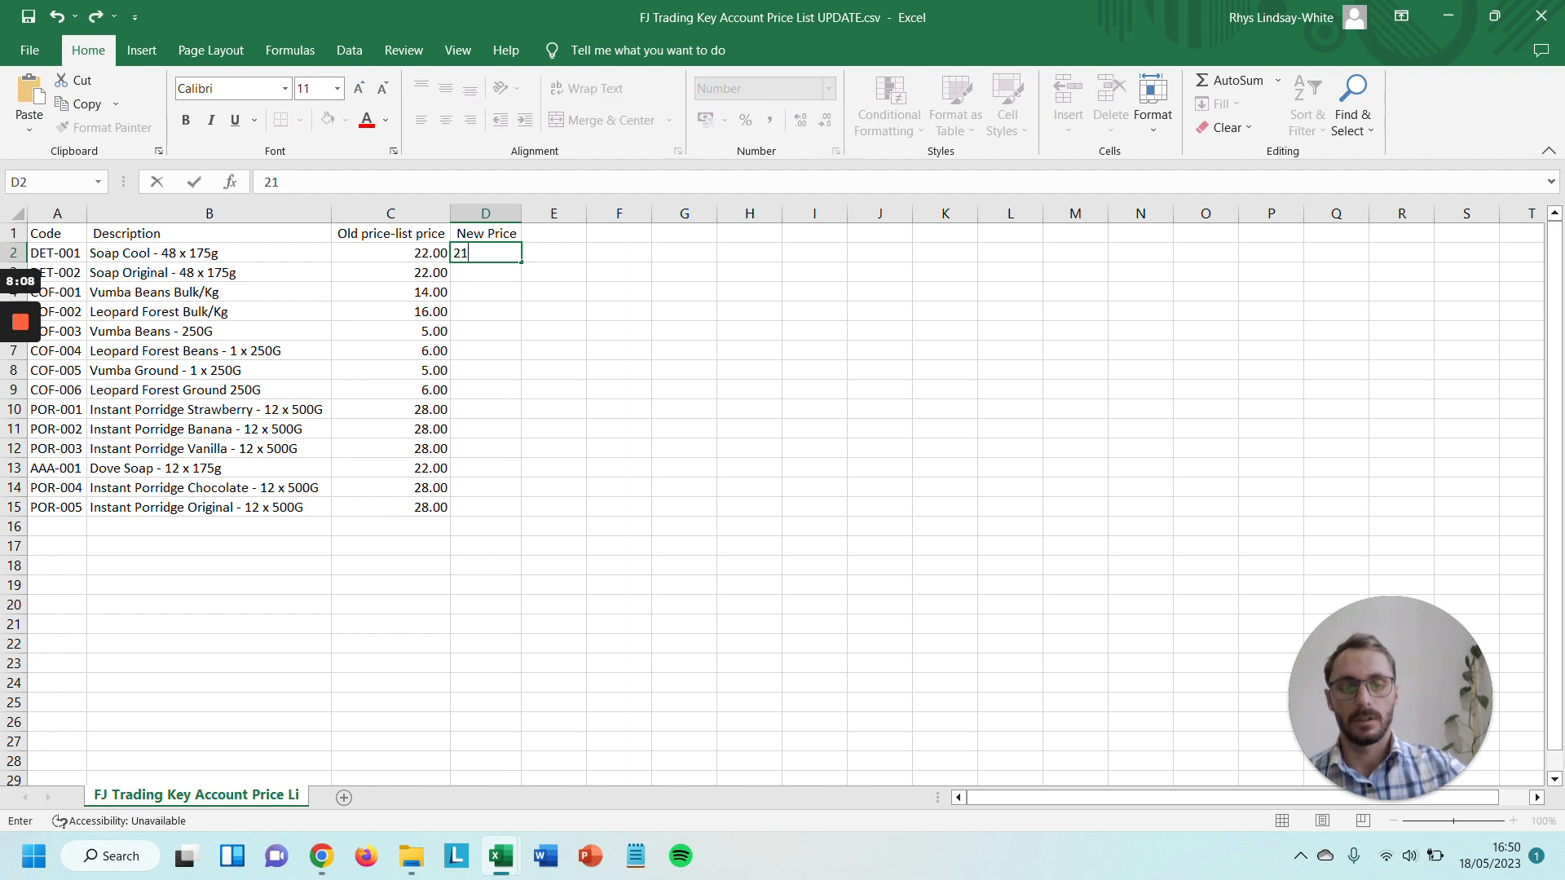
key("Return")
type("21")
key("Return")
type("14")
key("Return")
type("16")
key("Return")
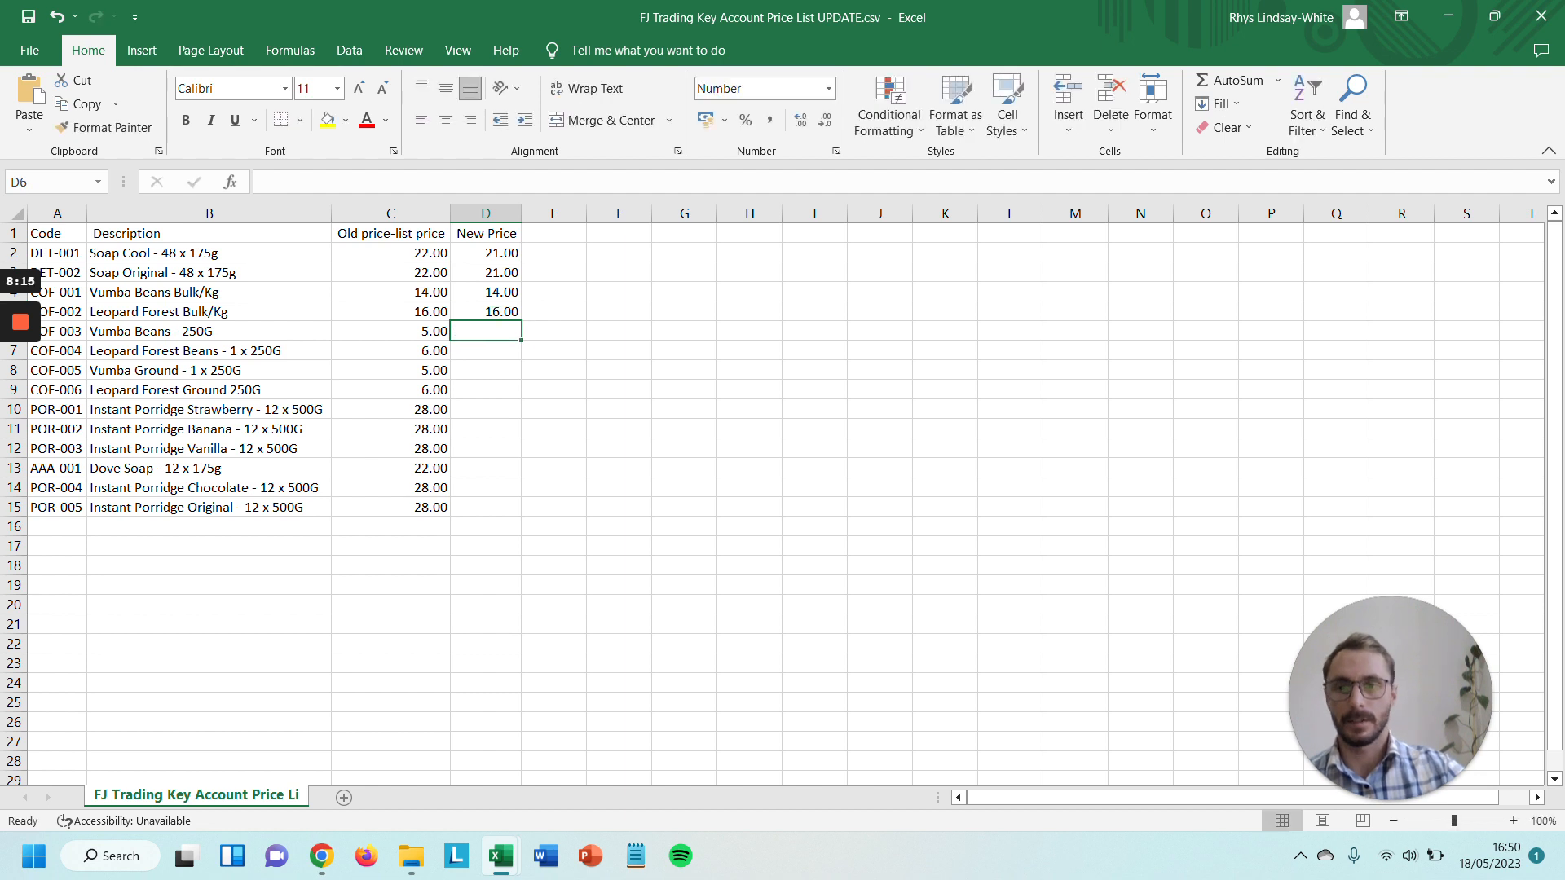
- Enter new prices of 4, 5, 4 and 5 for the four 250G coffee products COF-003 to COF-006
type("4")
key("Return")
type("5")
key("Return")
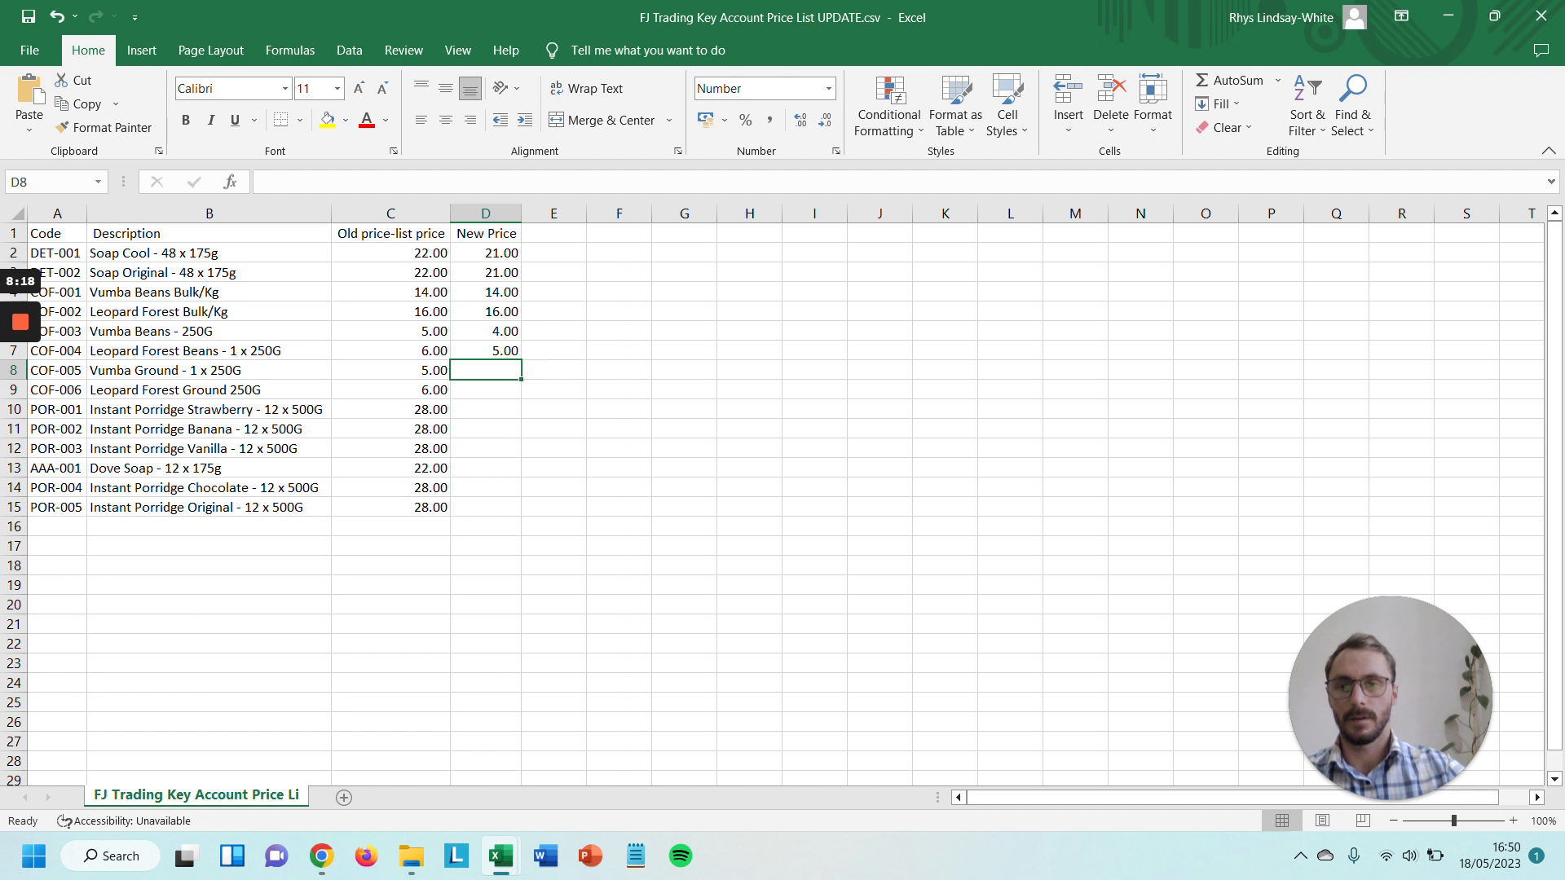
type("4")
key("Return")
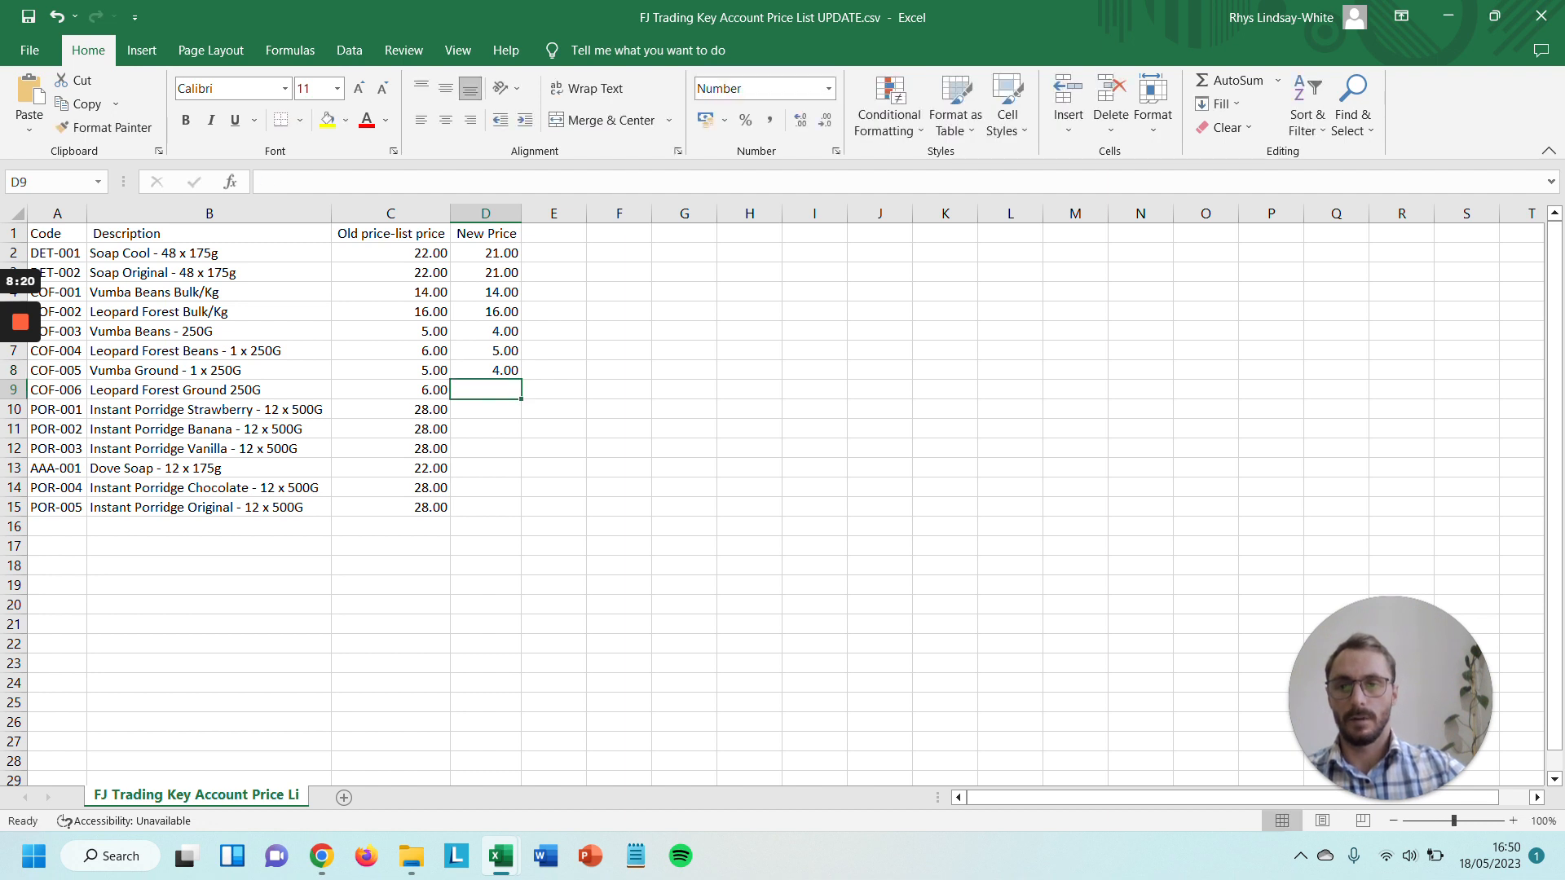
type("5")
key("Return")
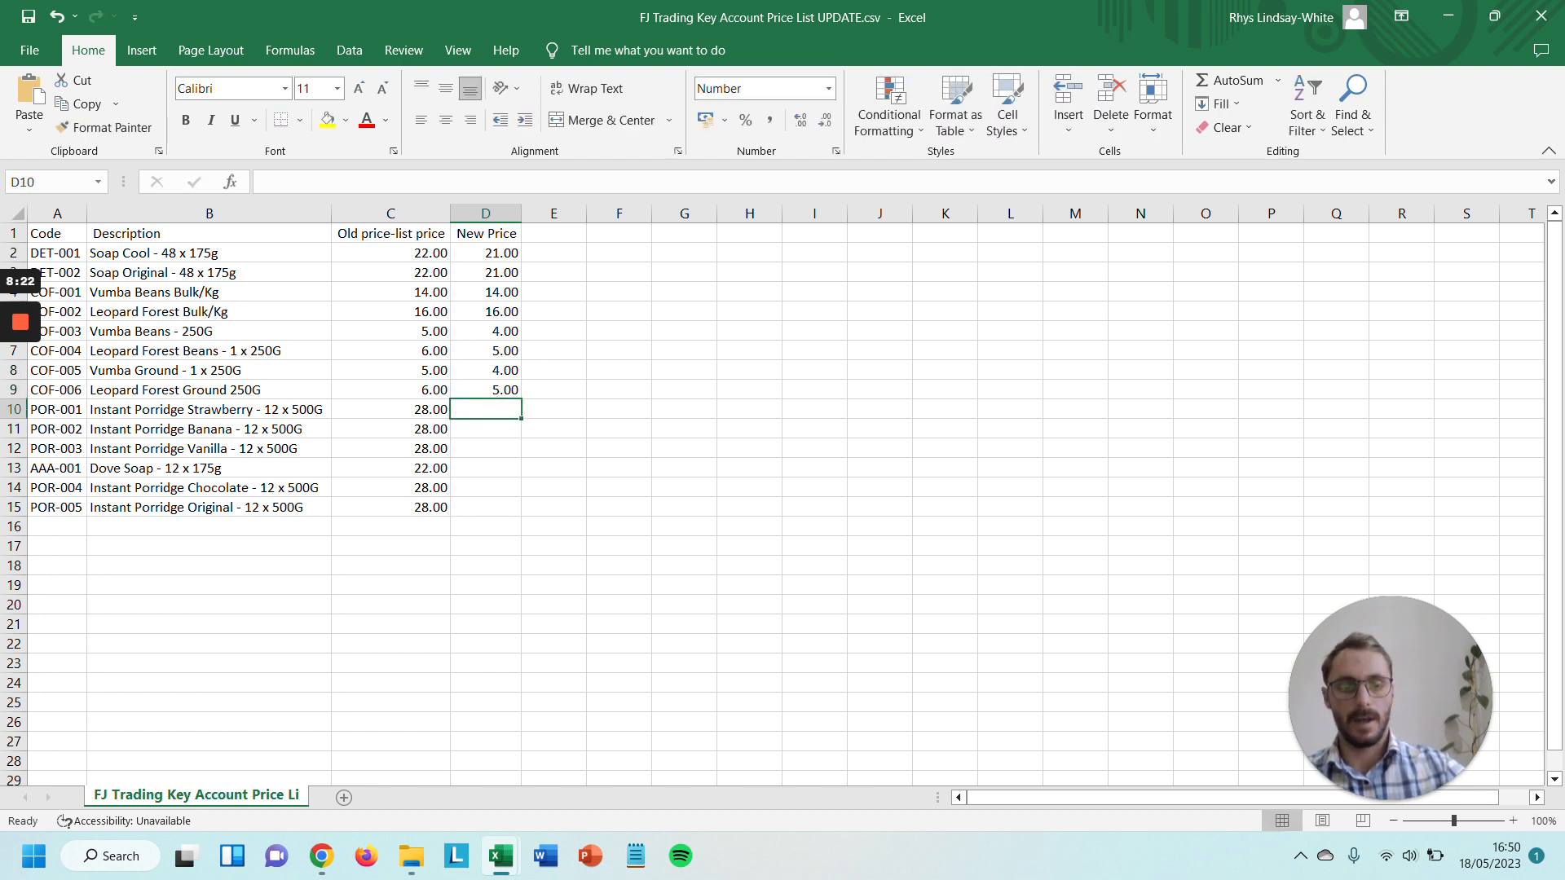
- Enter new prices of 28 for all five Instant Porridge products and 22 for Dove Soap - 12 x 175g
type("28")
key("Return")
type("28")
key("Return")
type("28")
key("Return")
type("22")
key("Return")
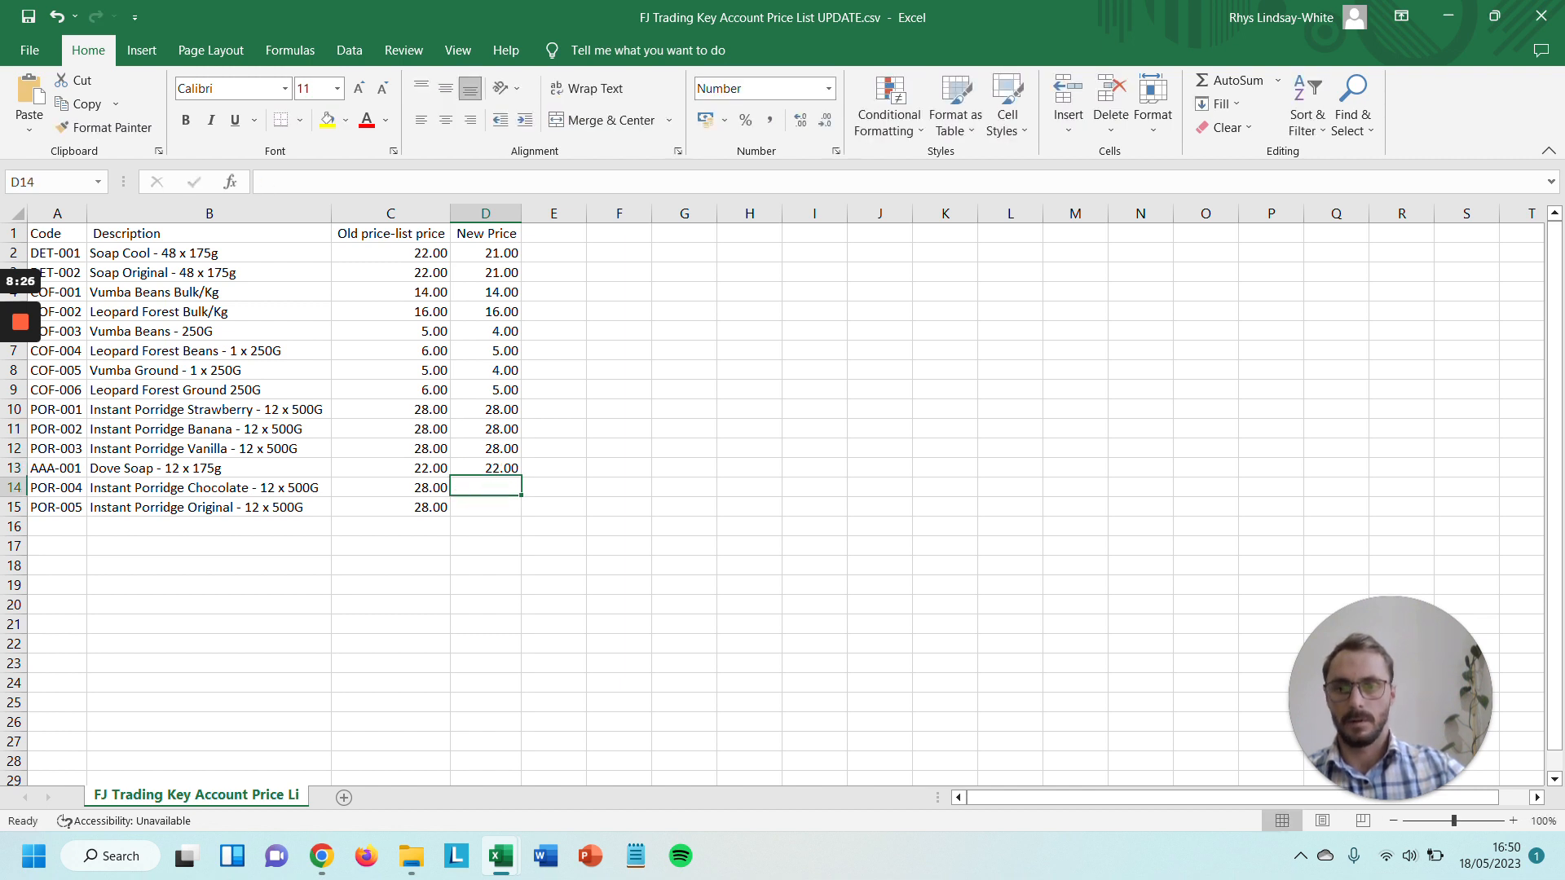
type("28")
key("Return")
type("28")
key("Return")
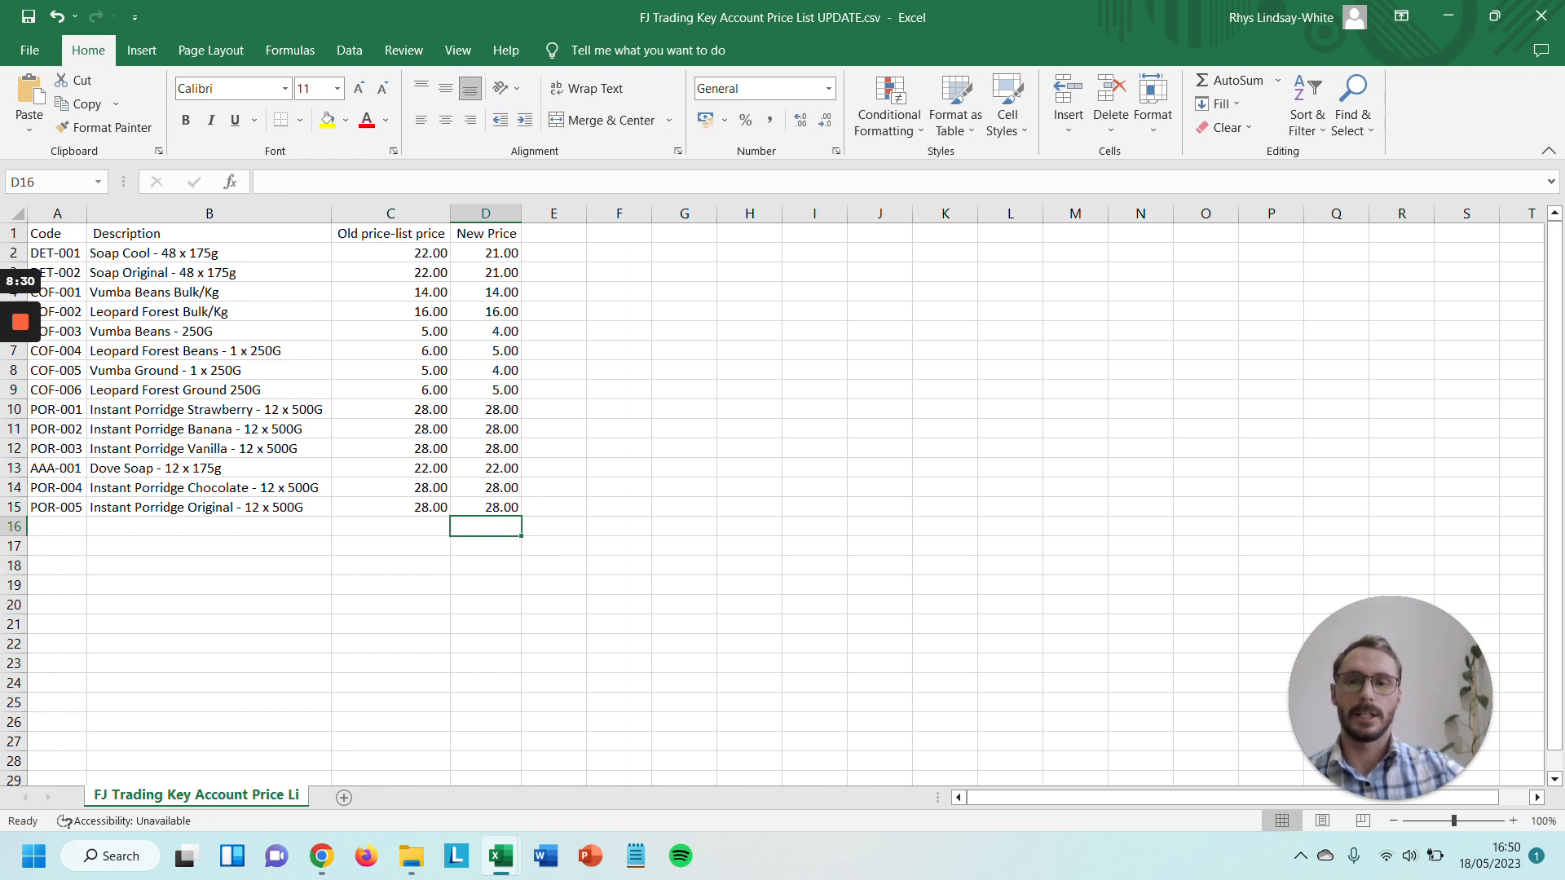
- Save the updated price list, keeping the CSV format, and select the New Price values in D2:D15 to check their number format
left_click(37, 16)
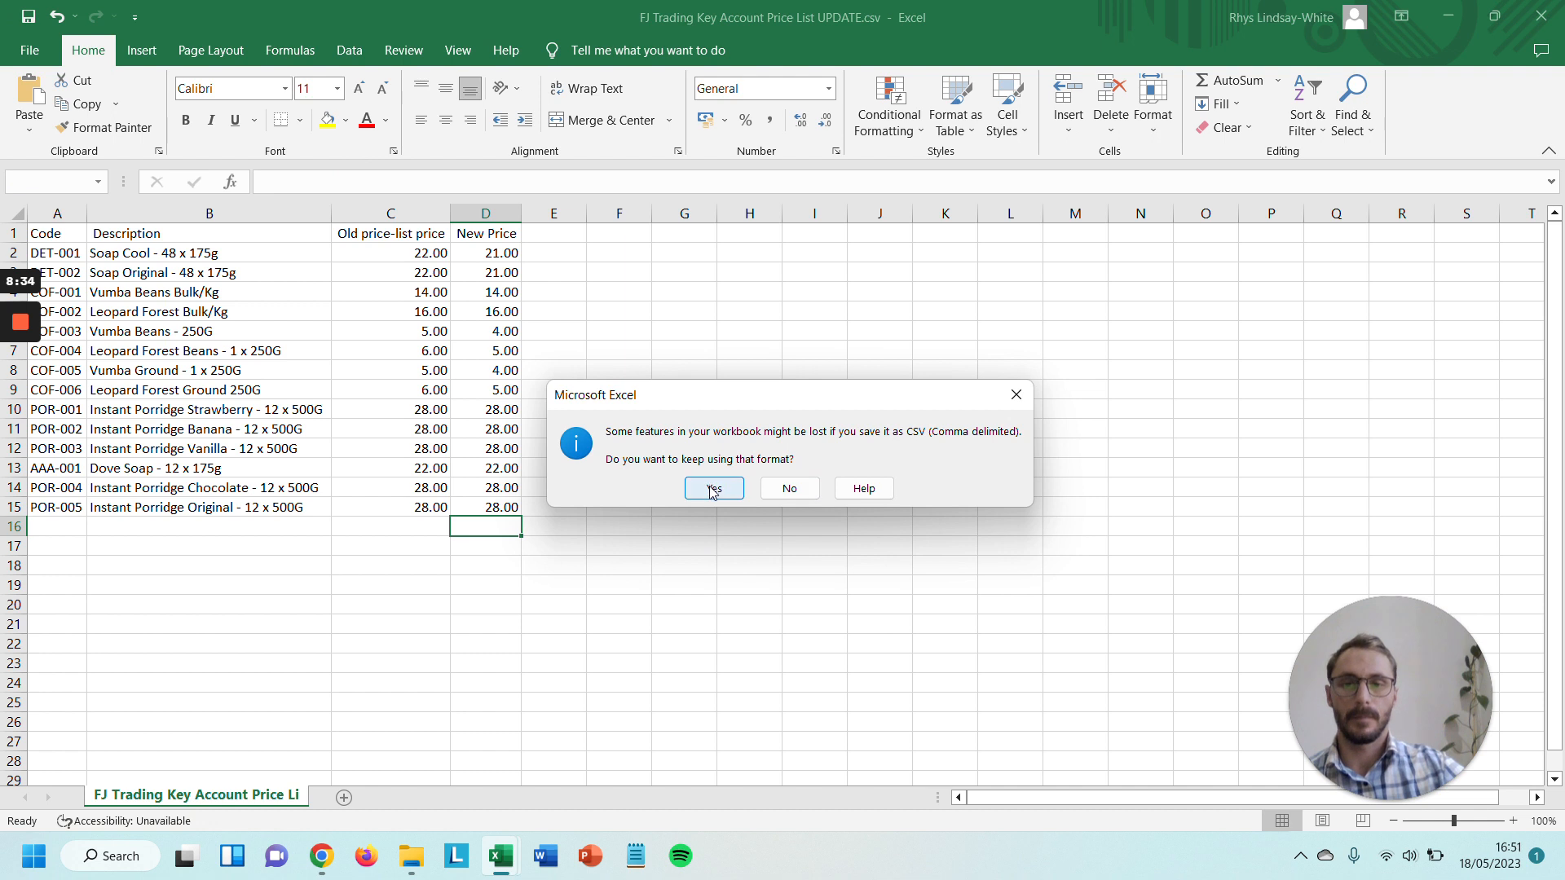
left_click(712, 489)
left_click_drag(497, 252, 498, 507)
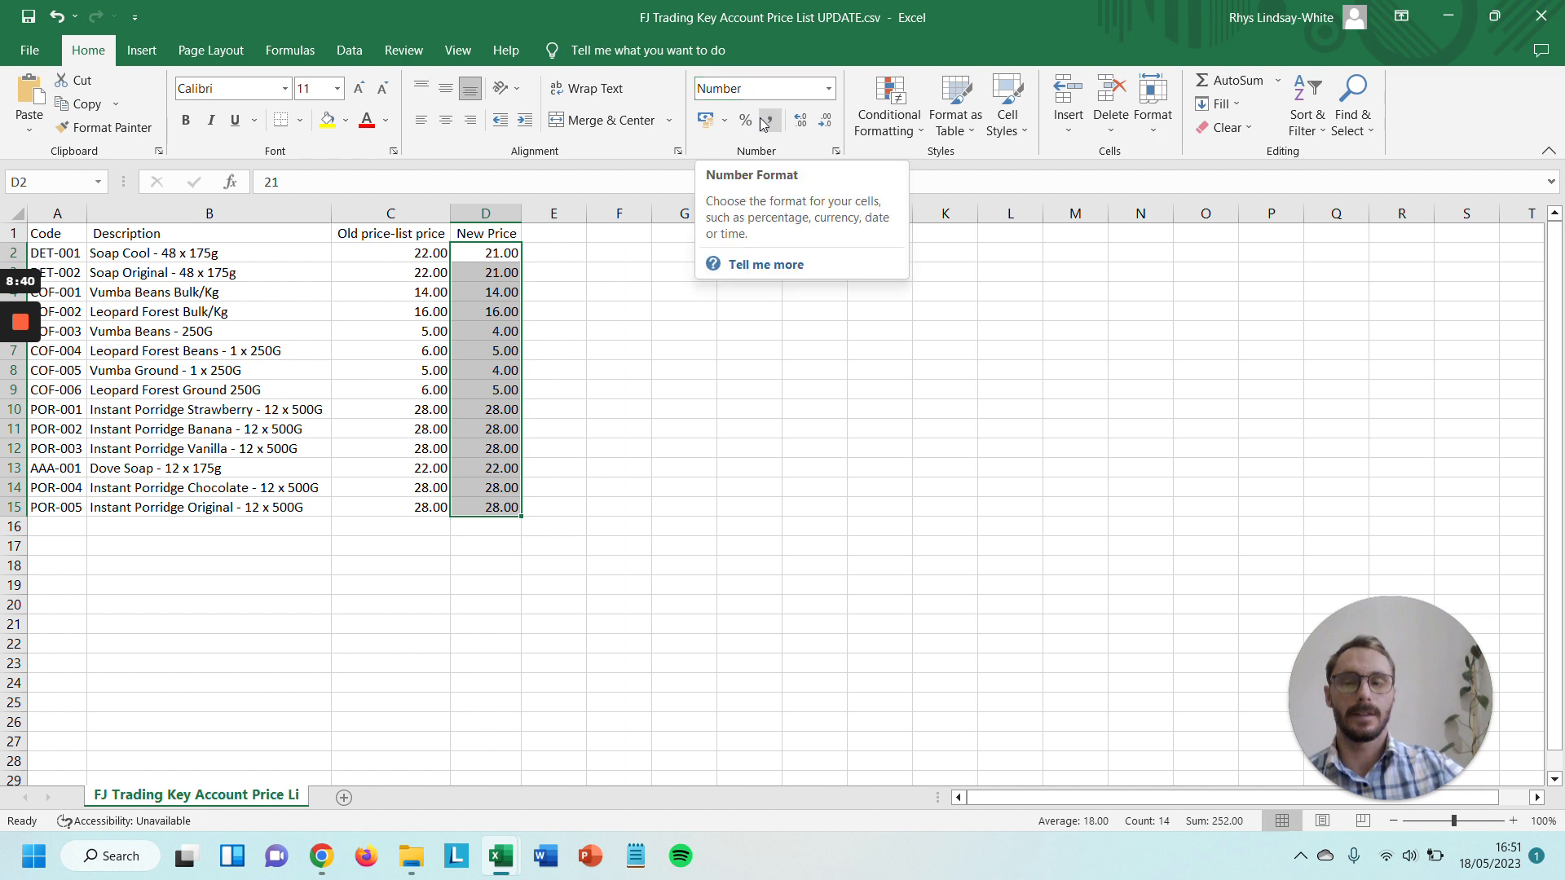
- Switch to the Key Account Pricing page in Chrome and choose FJ Trading Key Account Price List UPDATE.csv as the product price upload
mouse_move(412, 869)
mouse_move(423, 782)
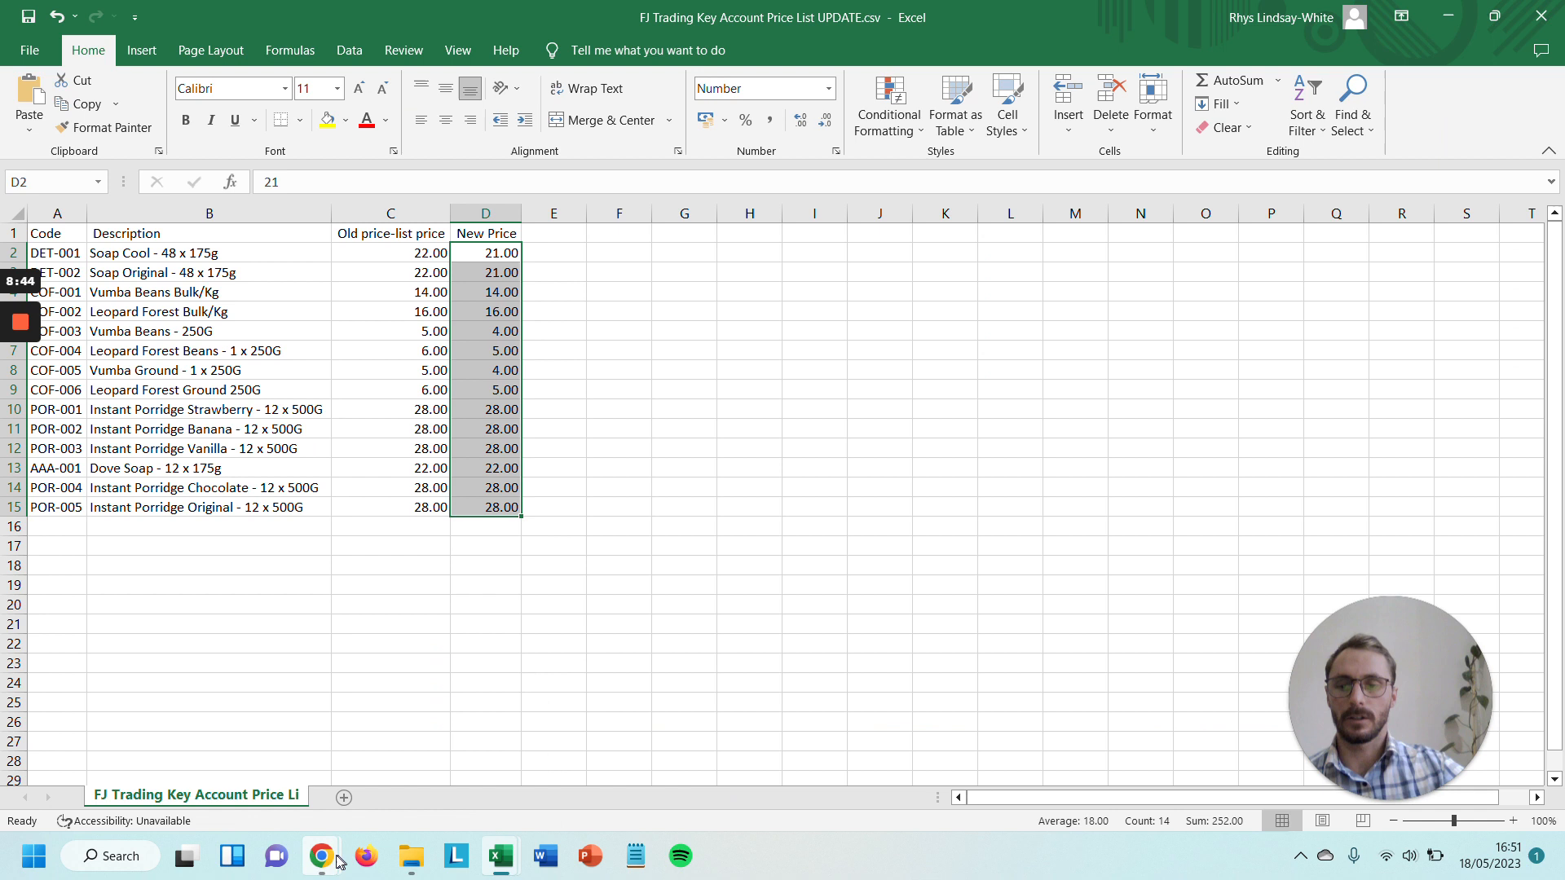
mouse_move(334, 861)
left_click(429, 762)
scroll(702, 415, "down", 5)
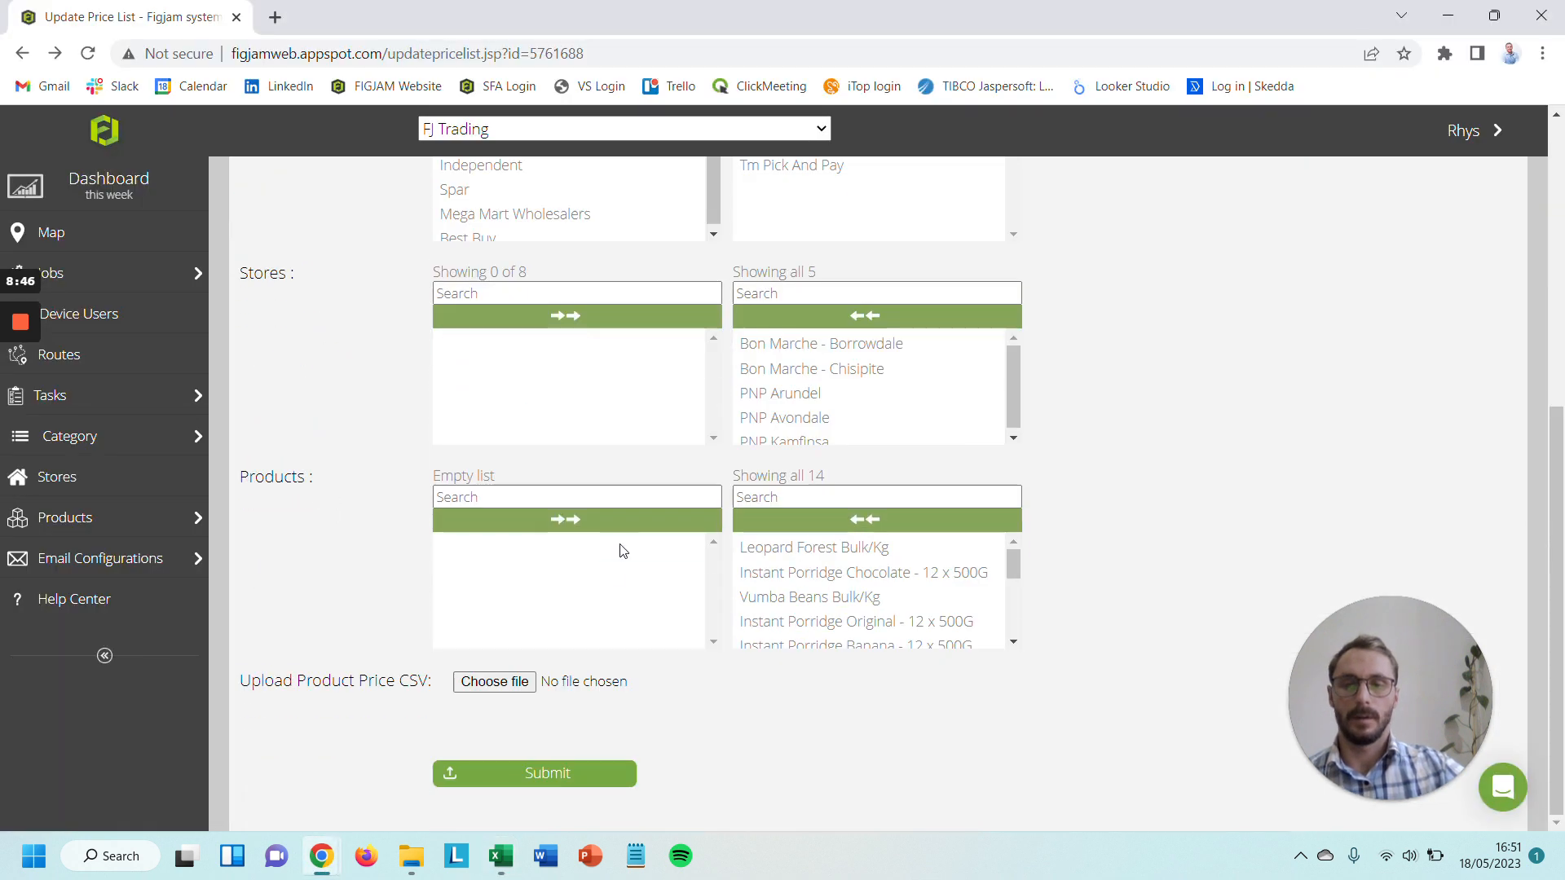
left_click(506, 686)
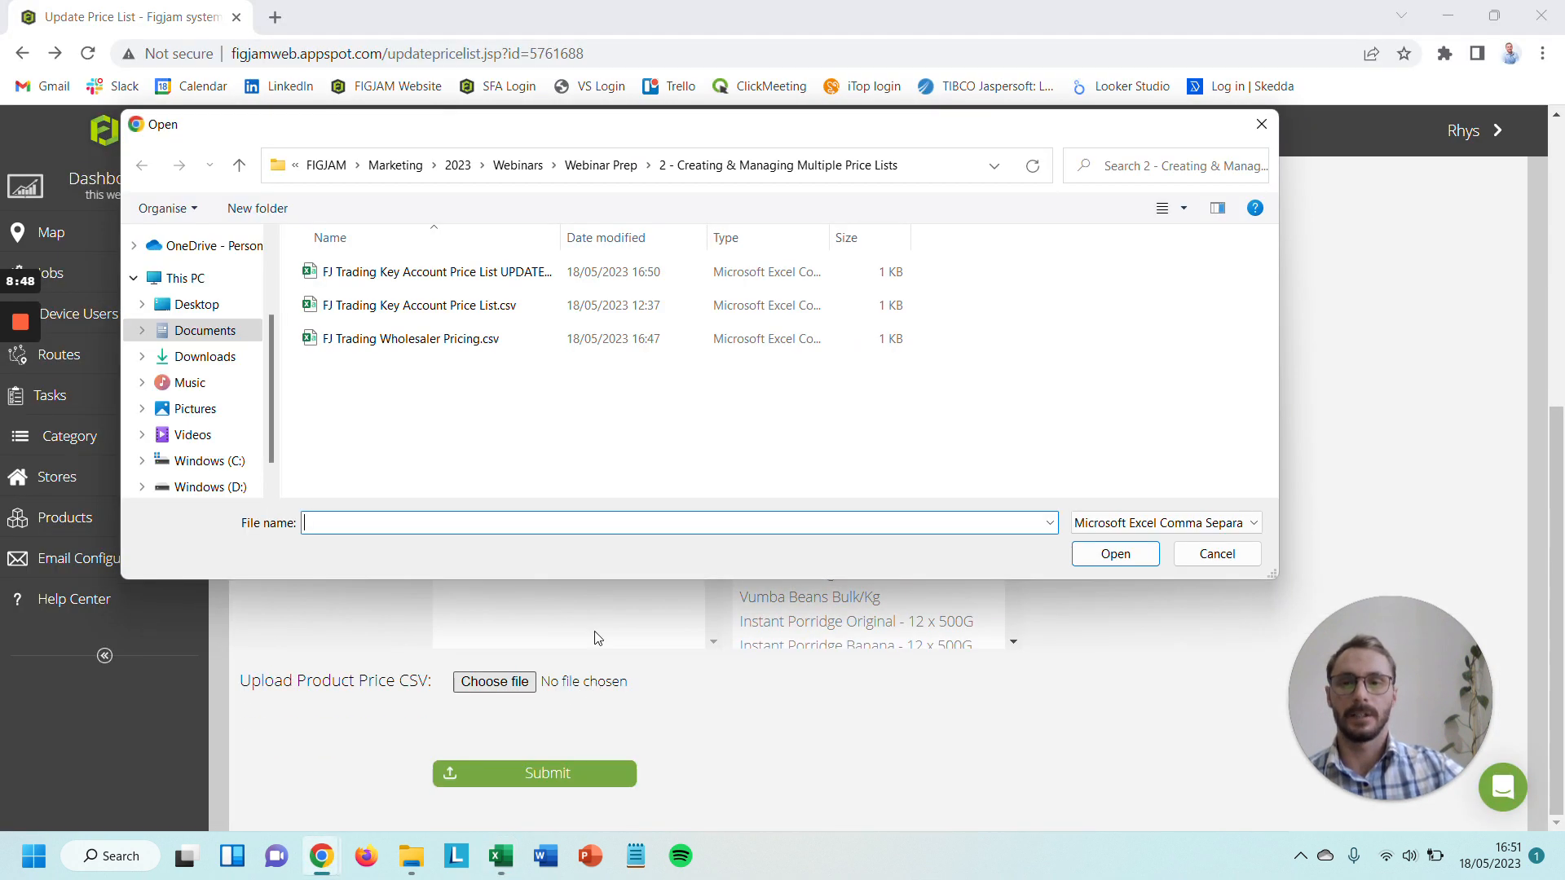
left_click(432, 350)
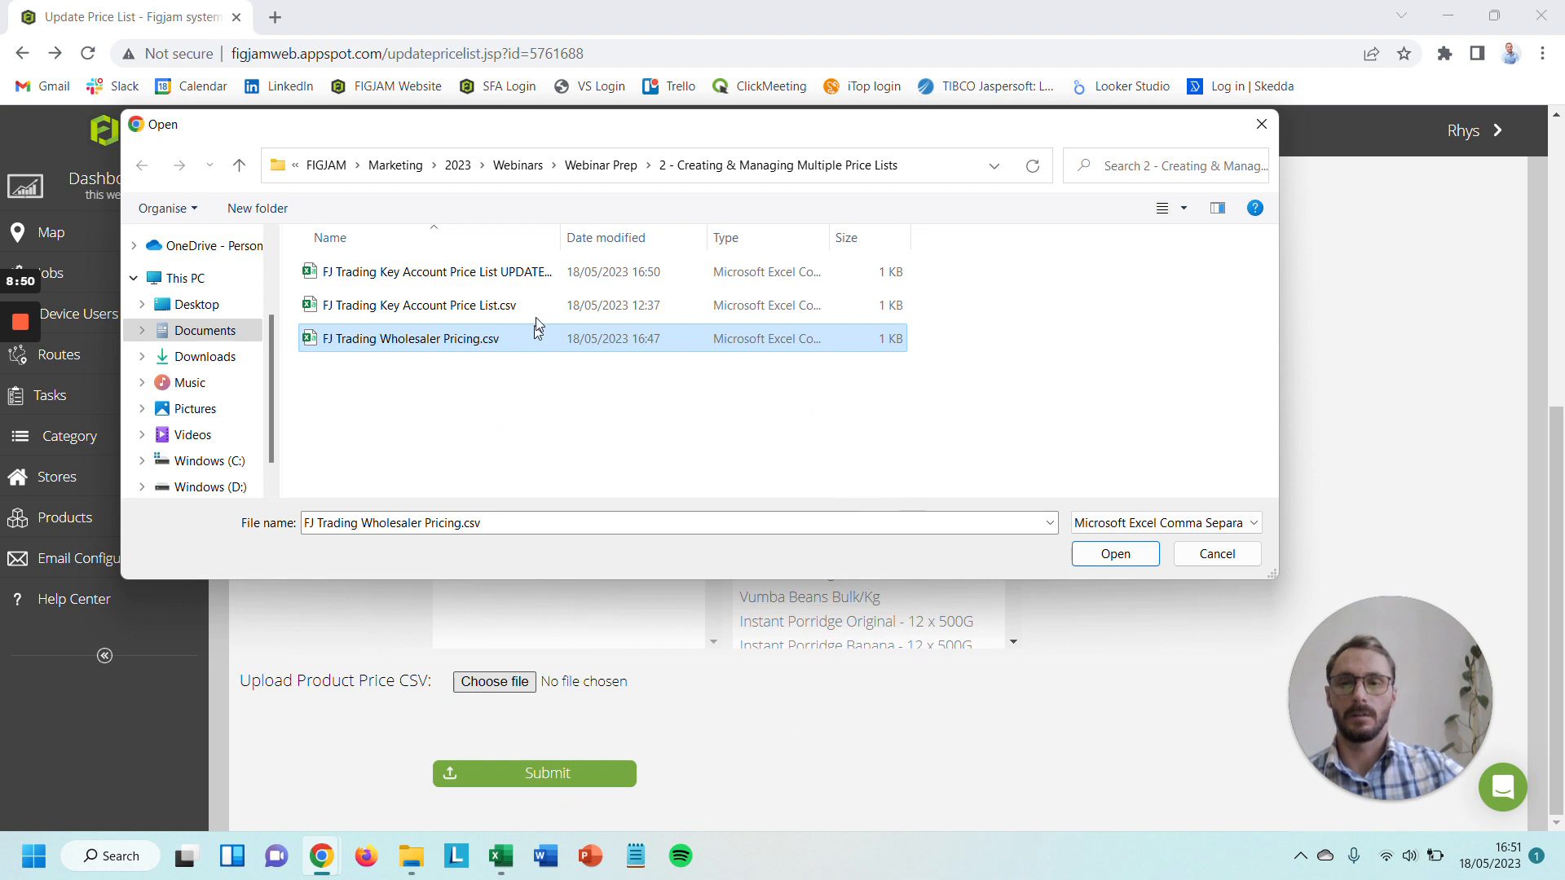
left_click(514, 277)
left_click(1116, 555)
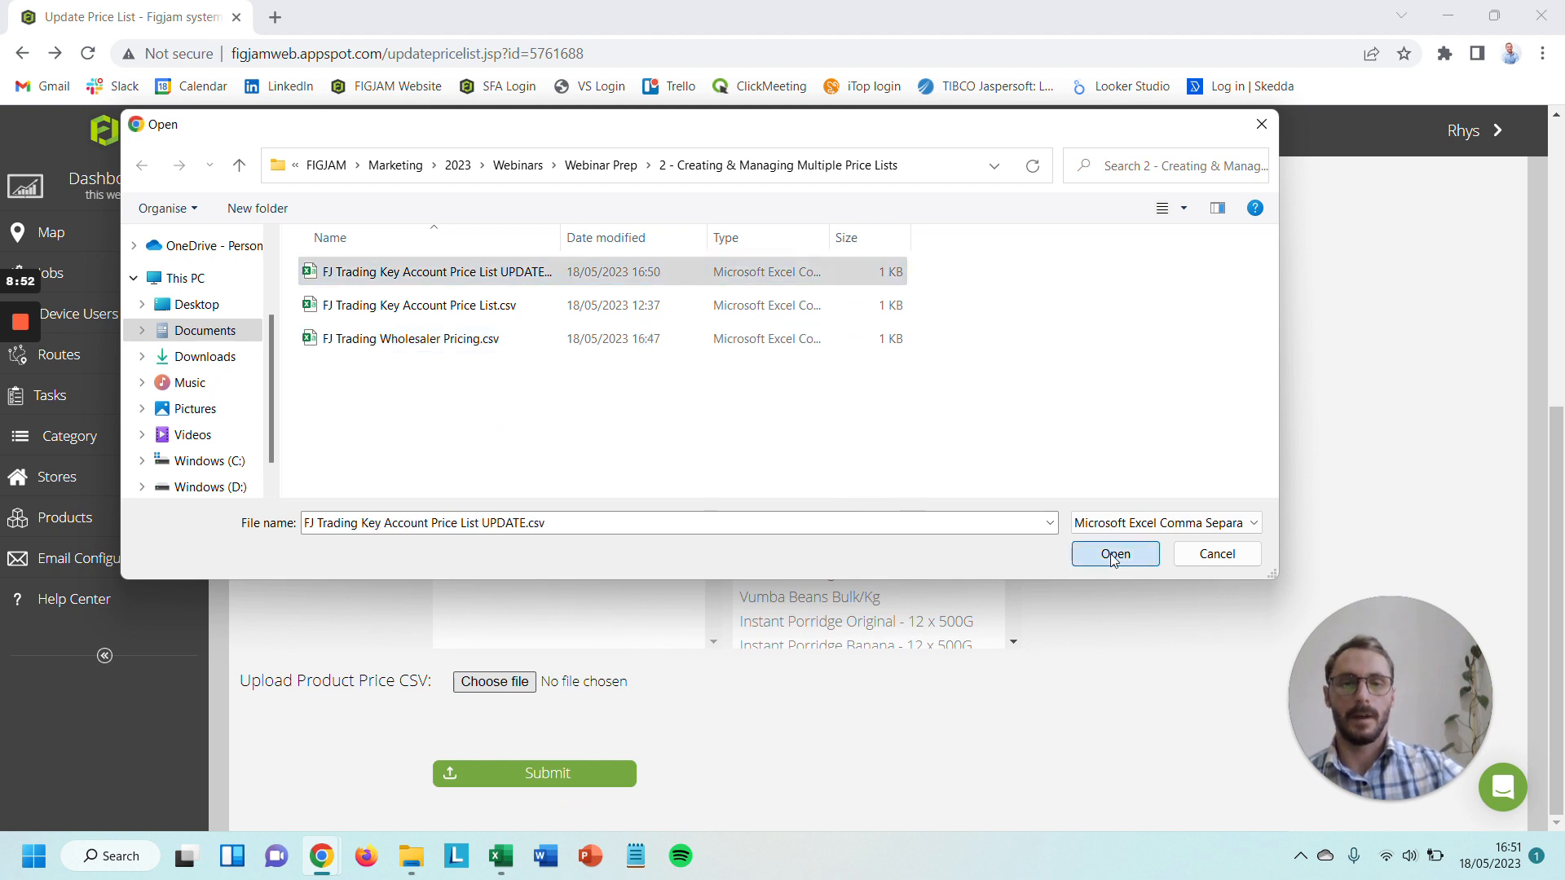
- Remove the Bon Marche - Chisipite and Bon Marche - Borrowdale stores from the price list's assigned stores
scroll(1223, 440, "up", 3)
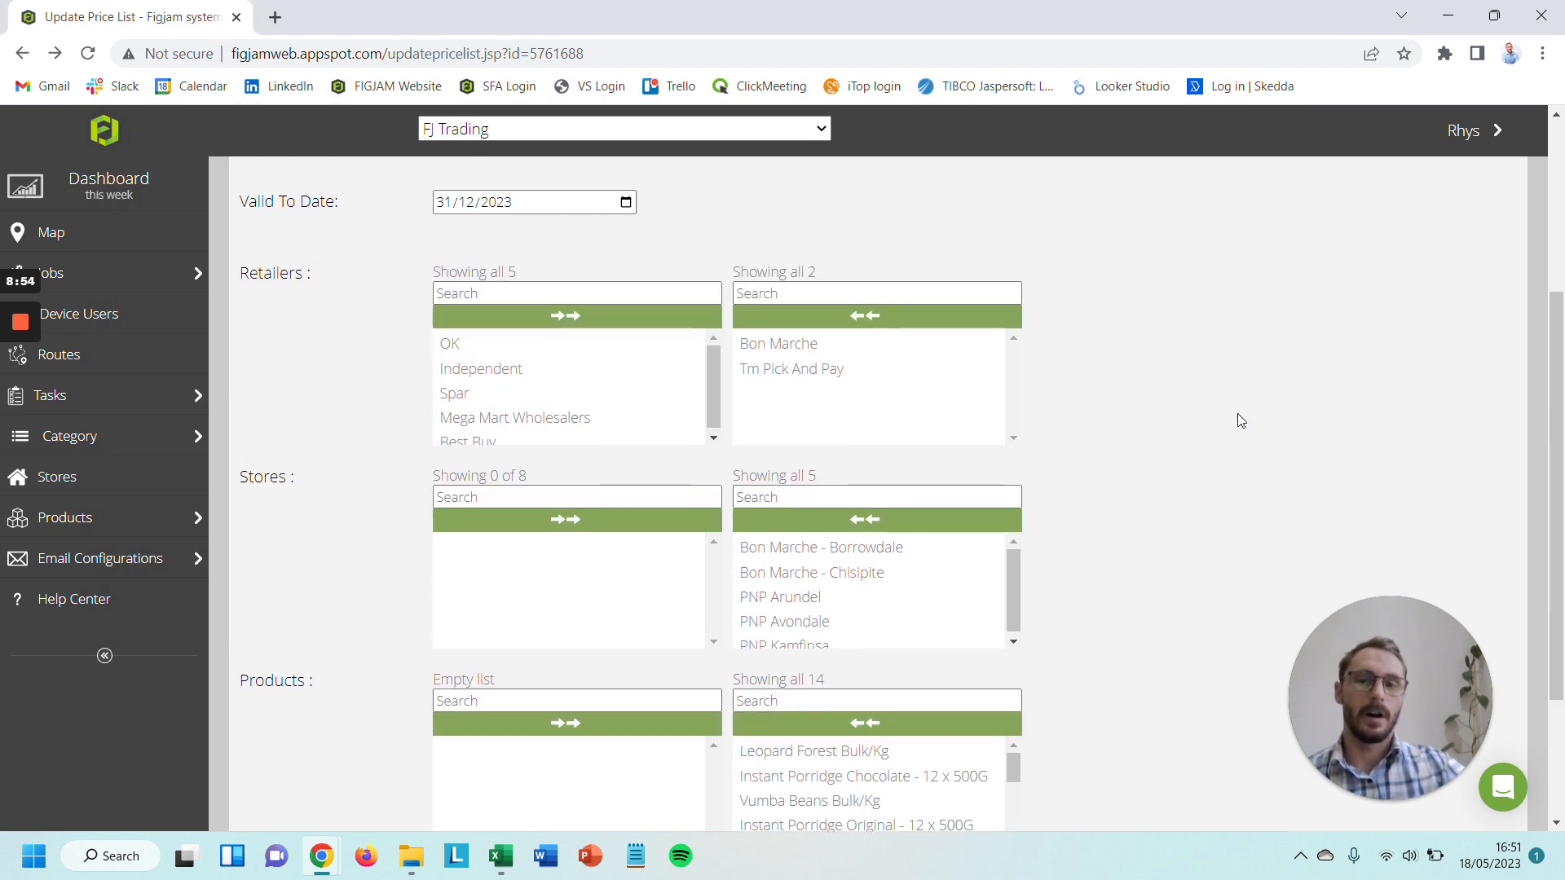
double_click(840, 577)
double_click(828, 548)
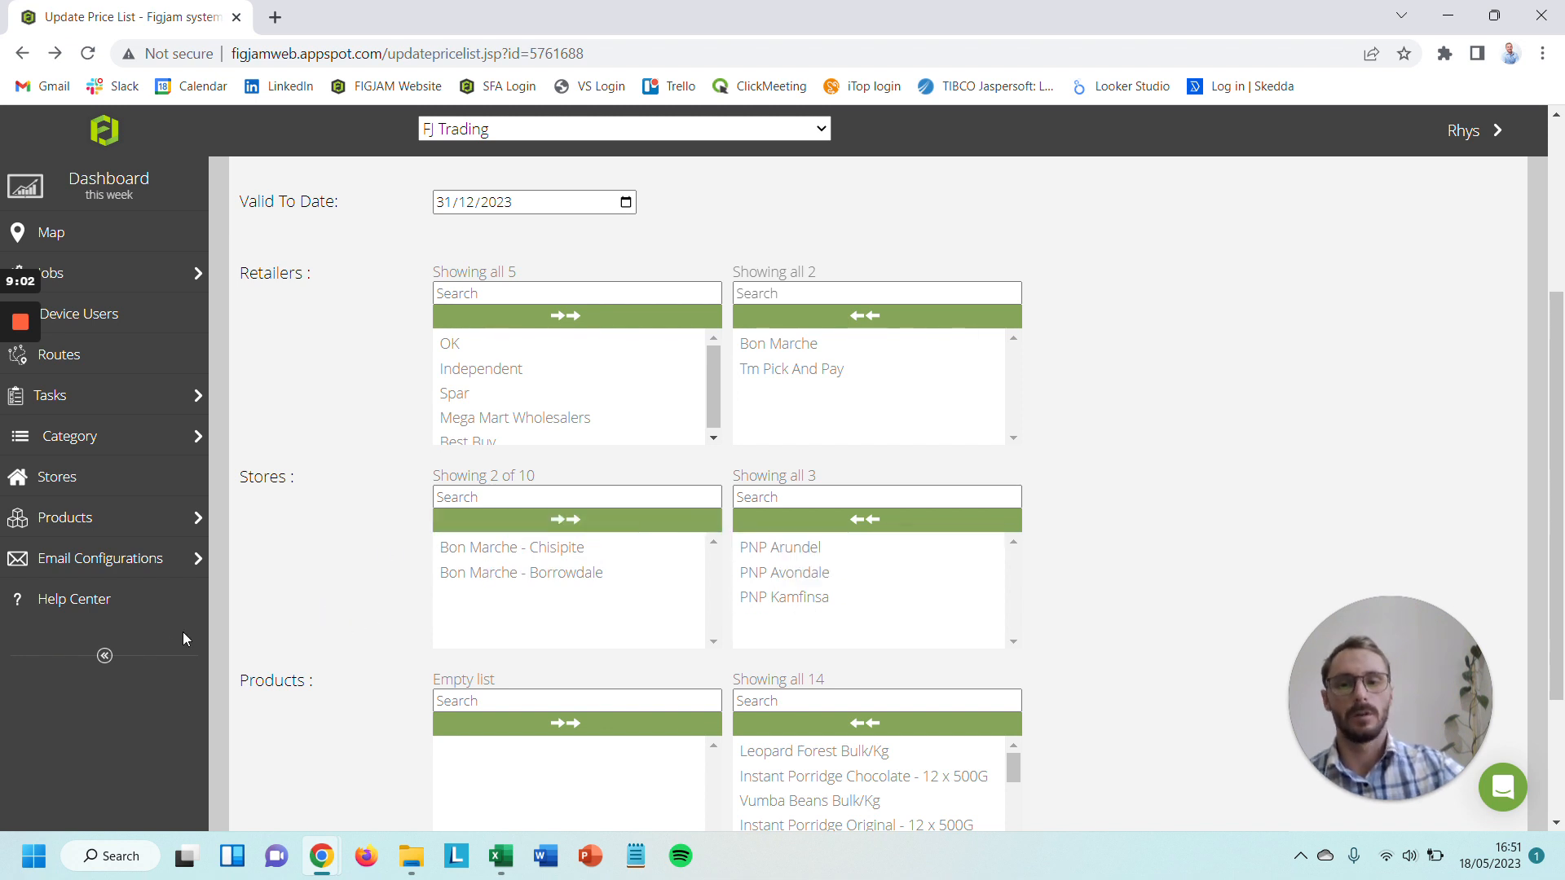
- Submit the updated Key Account Pricing list, close the result message and apply the changes to the product price lists
scroll(381, 575, "down", 3)
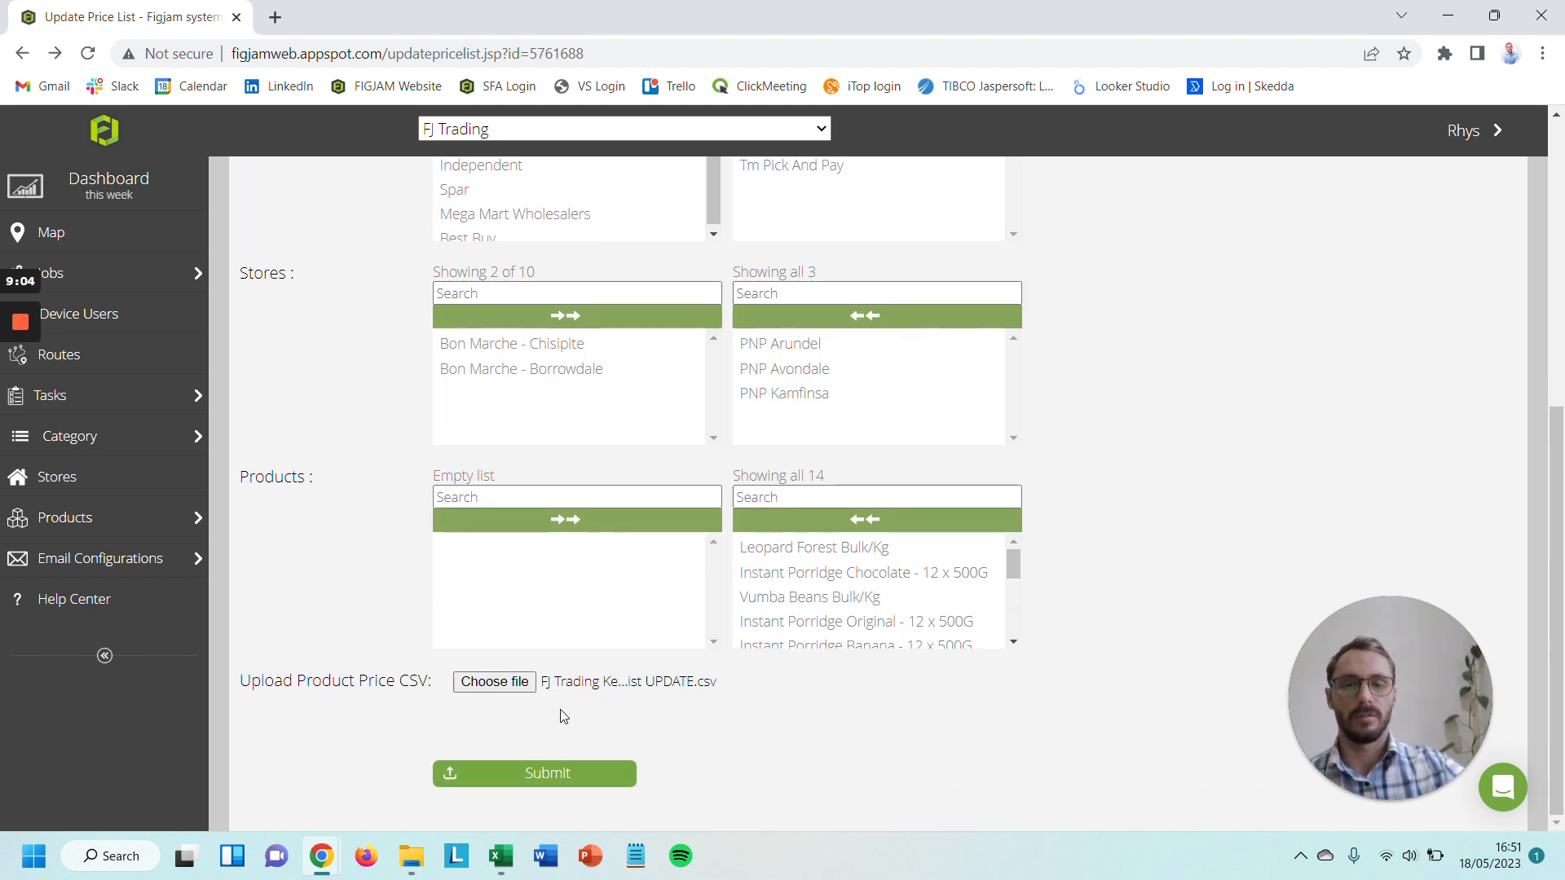
left_click(565, 775)
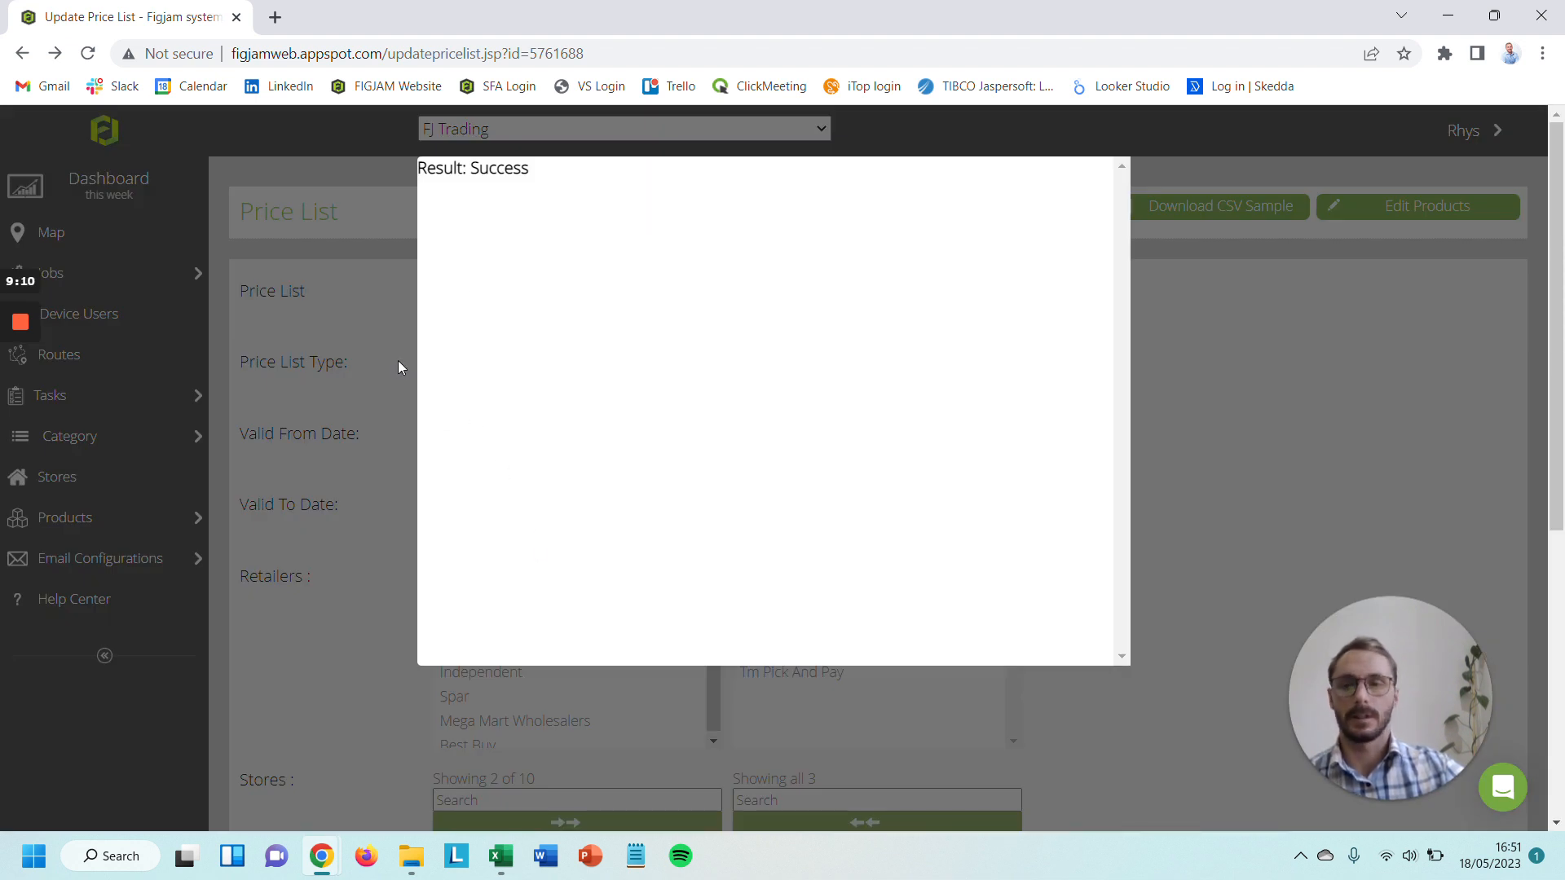
left_click(381, 343)
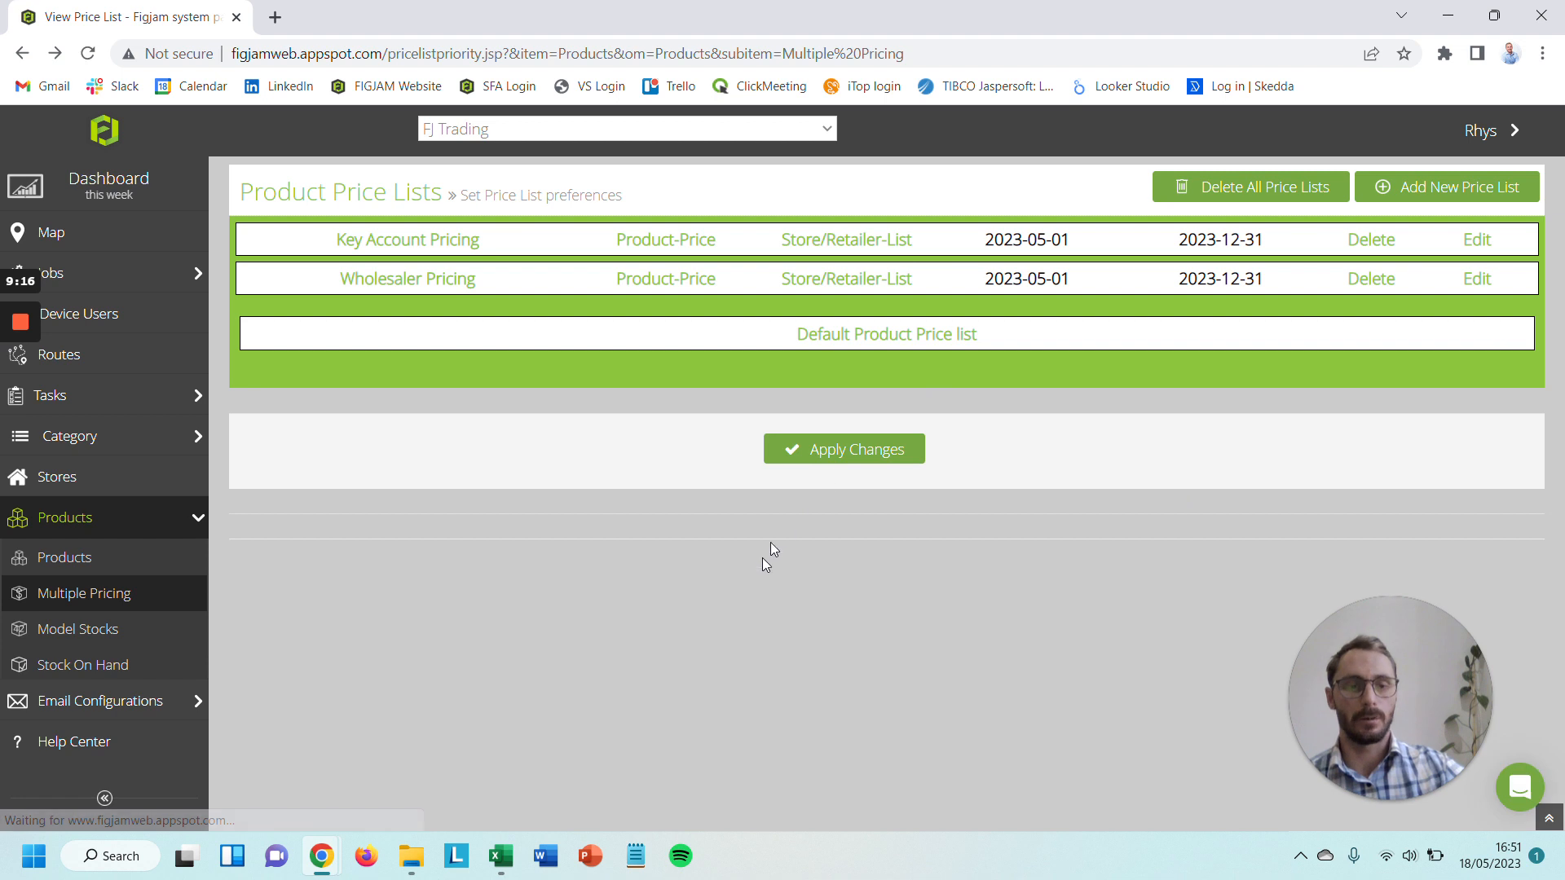
left_click(849, 459)
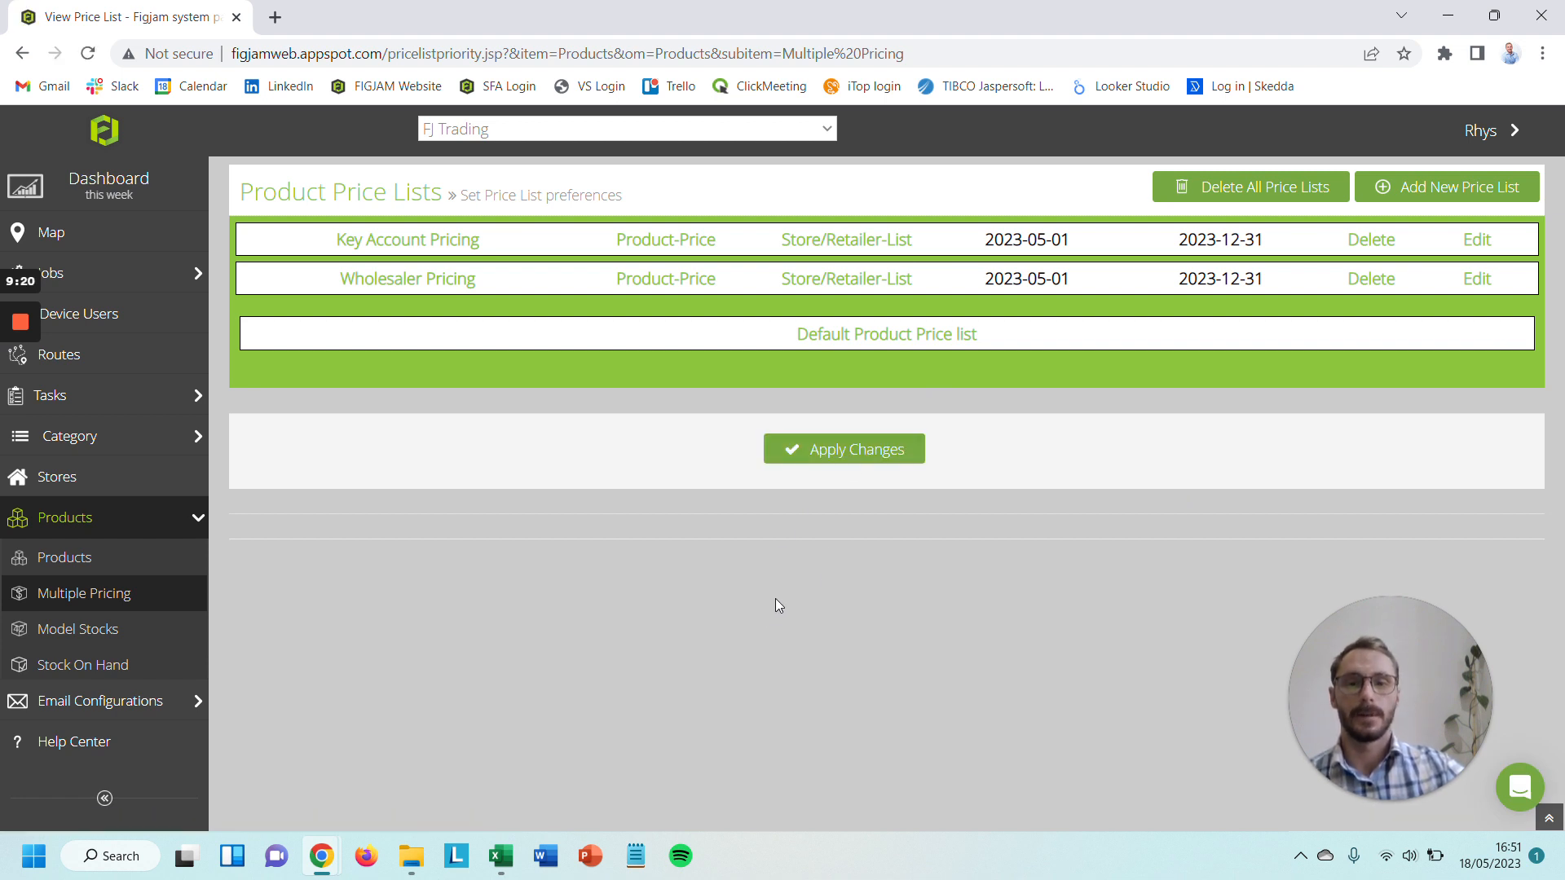